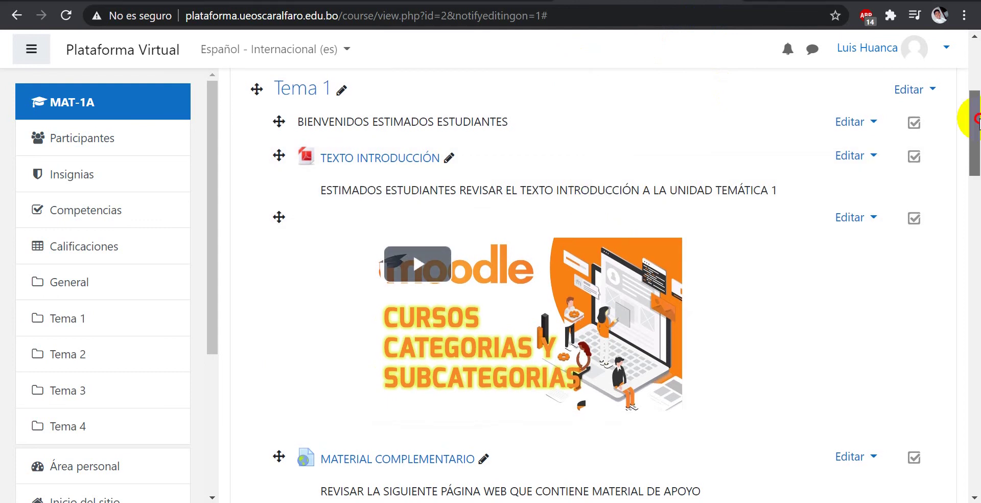
Step: Add a new Etiqueta (label) resource to Tema 1 from the chooser's Recursos list
scroll(627, 160, down, 1)
scroll(511, 149, up, 2)
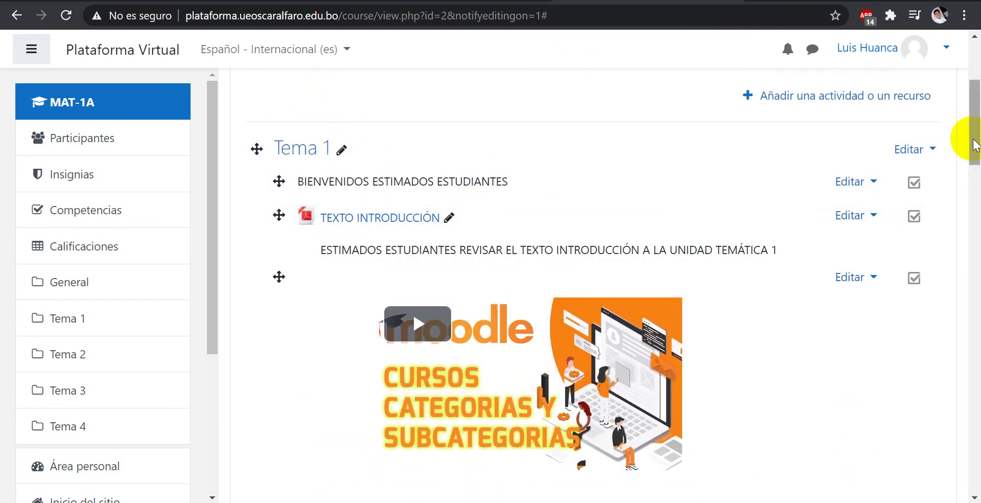
mouse_move(975, 128)
mouse_down()
mouse_move(975, 147)
mouse_move(977, 137)
mouse_up()
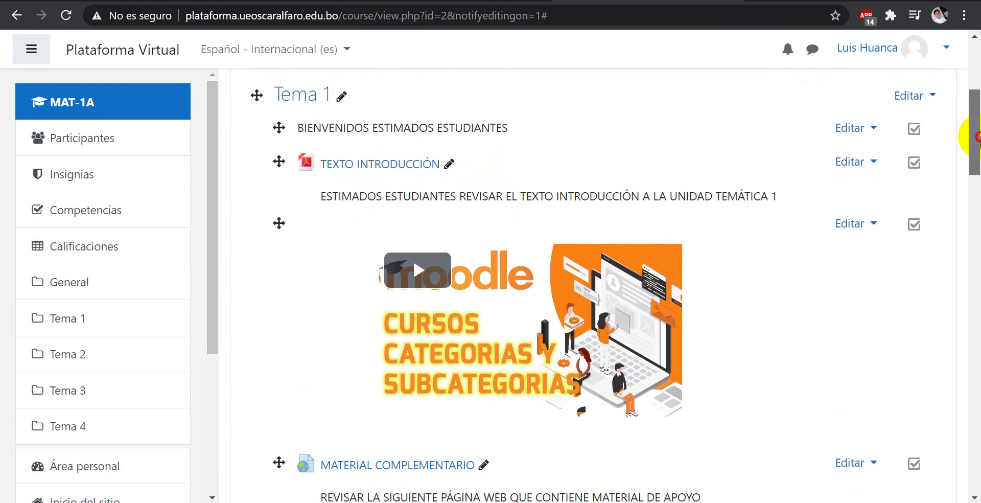
mouse_move(977, 137)
mouse_down()
mouse_move(977, 154)
mouse_move(976, 135)
mouse_up()
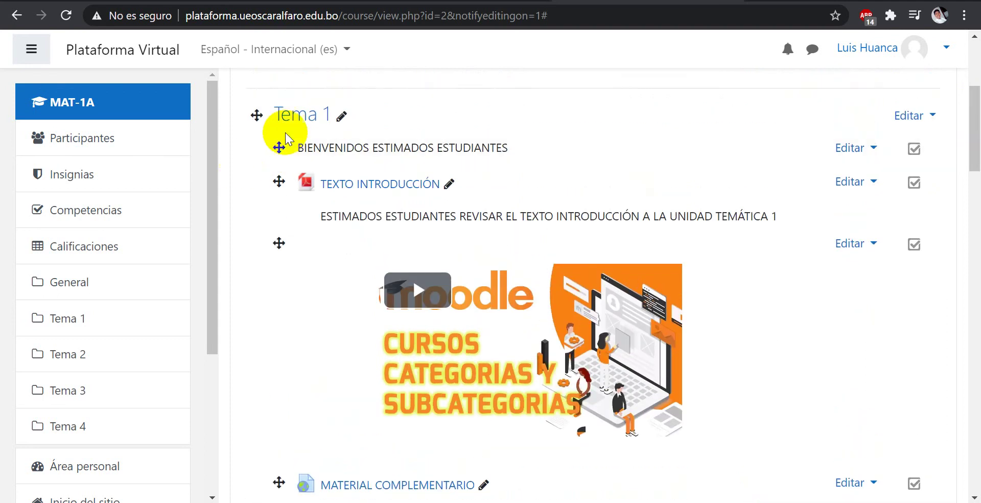
scroll(291, 318, down, 3)
scroll(322, 318, up, 3)
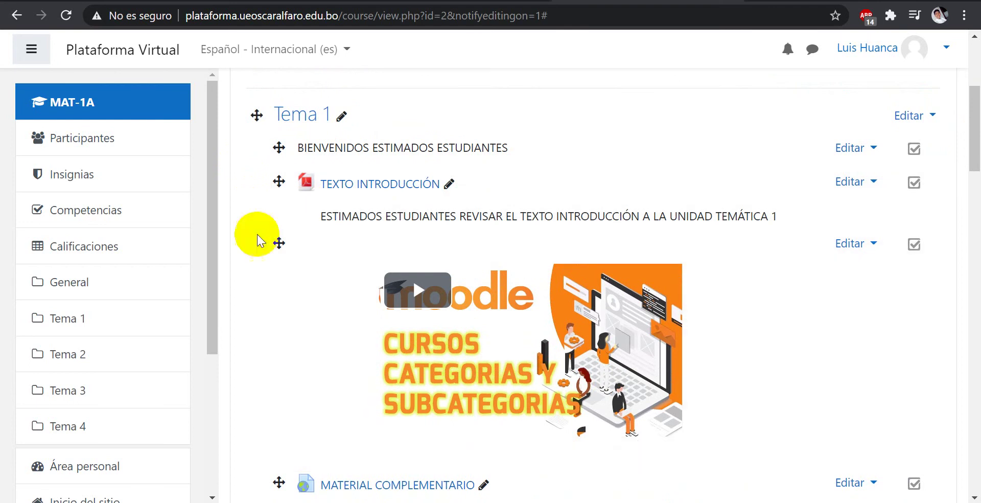
scroll(286, 255, down, 2)
scroll(313, 333, up, 1)
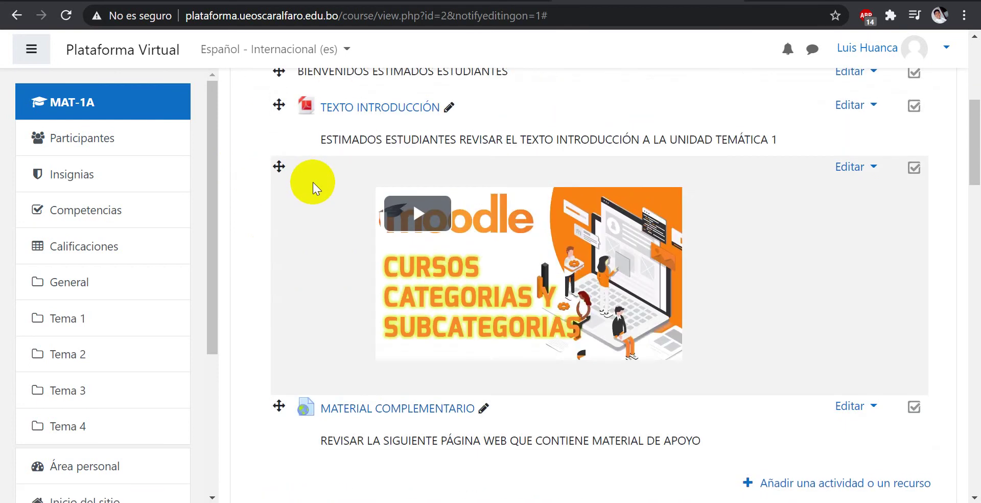
scroll(313, 182, up, 1)
scroll(368, 215, down, 1)
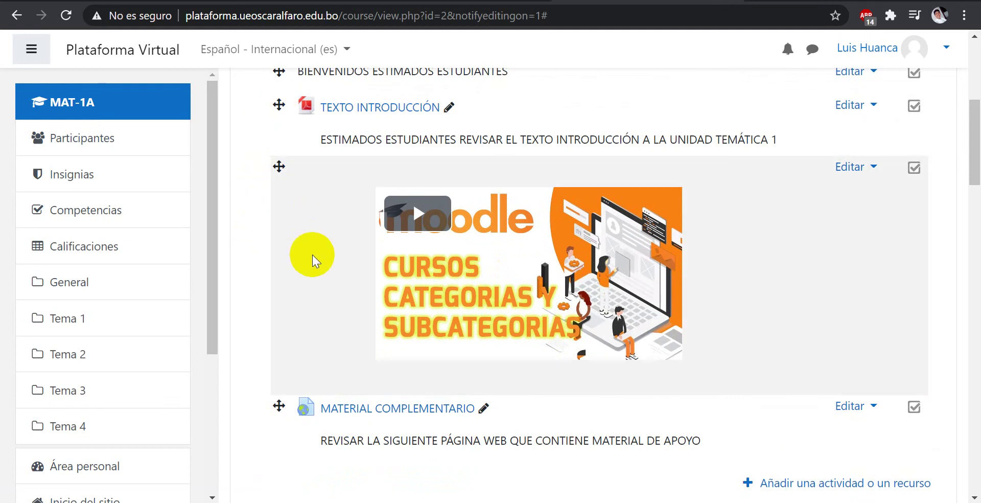
scroll(311, 255, up, 1)
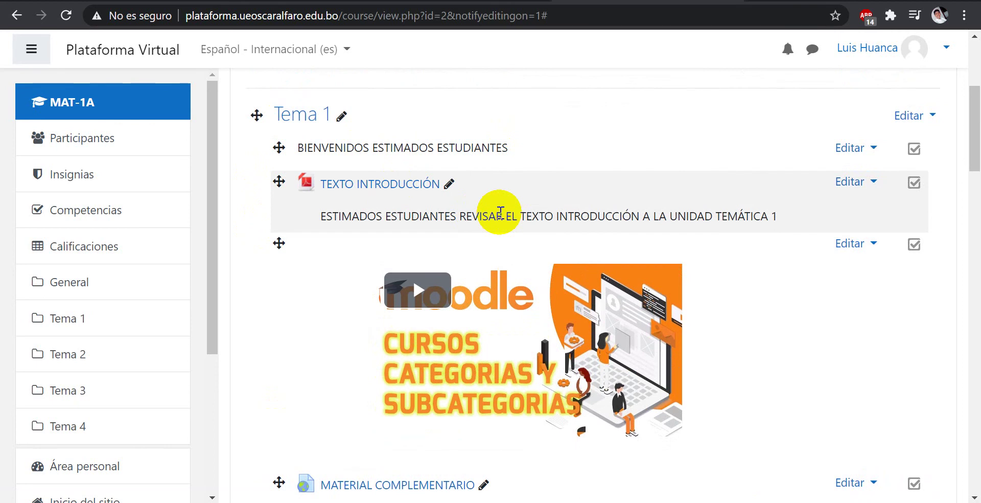
scroll(500, 212, down, 3)
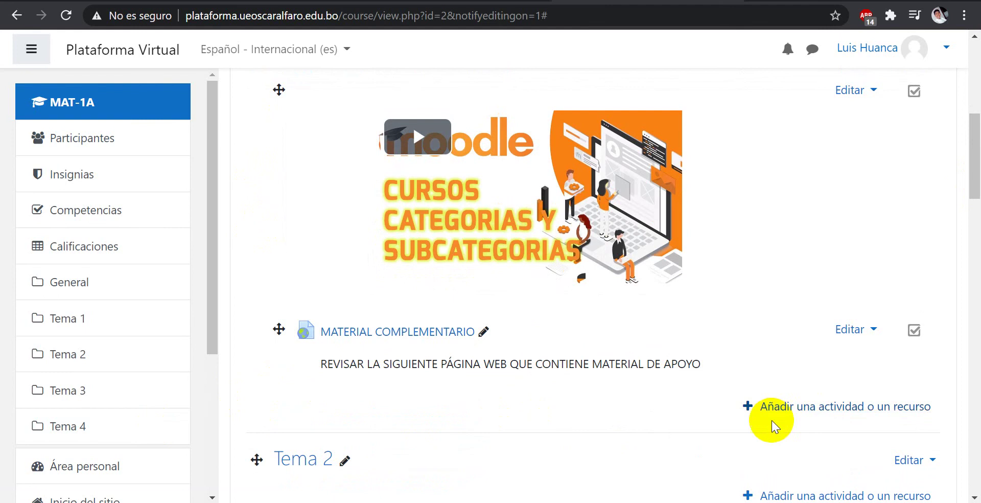
click(804, 412)
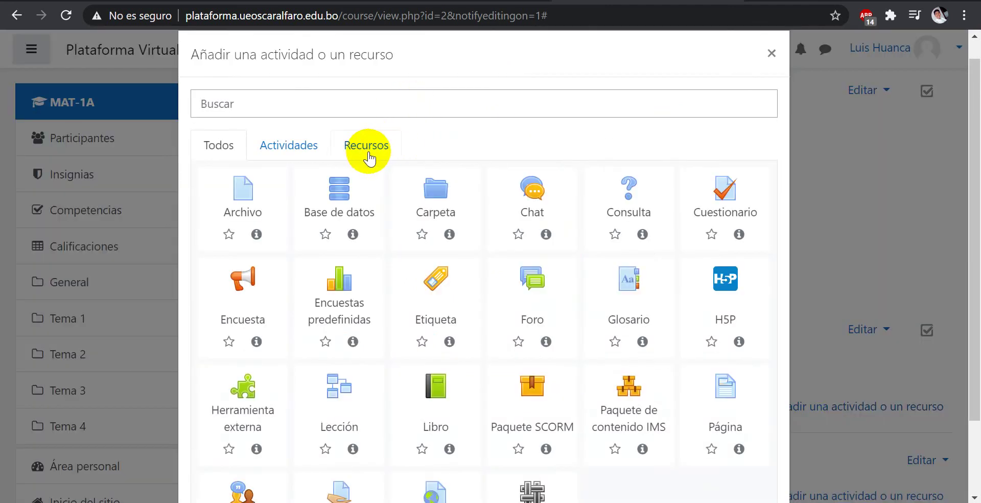
click(369, 149)
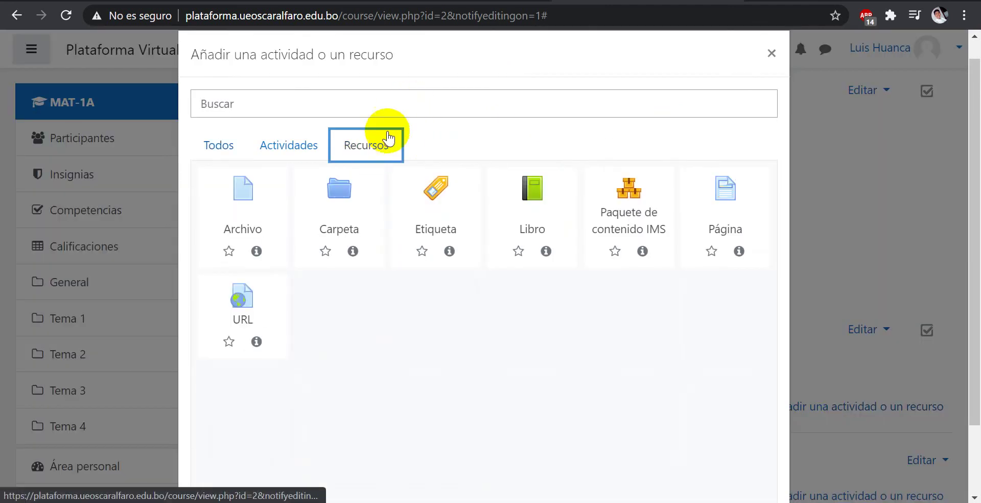
click(438, 193)
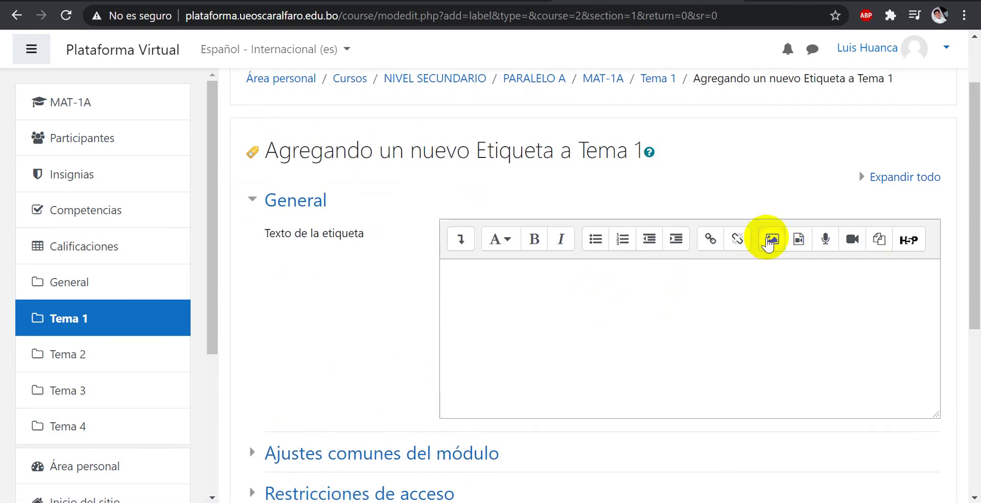
Step: Upload ACTIVIDADES.png from the computer as the label's image via the repository file picker
click(773, 243)
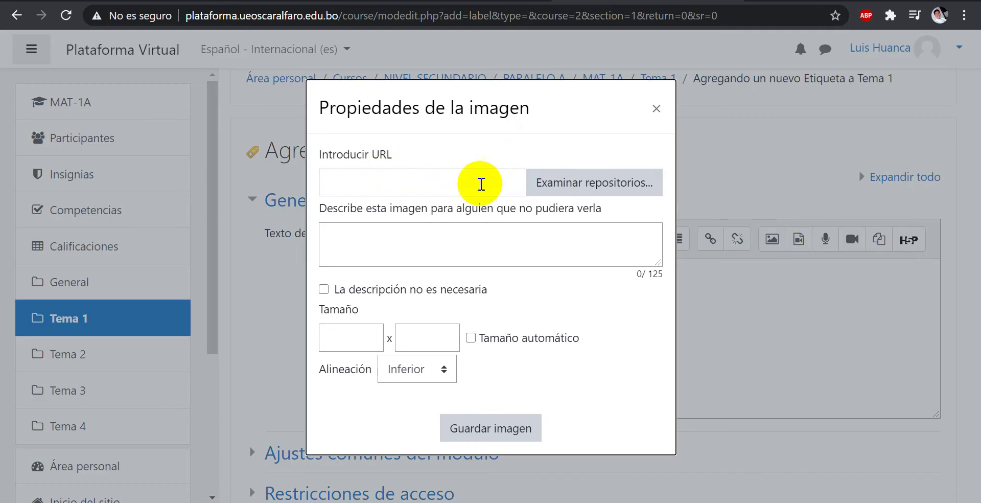
click(579, 188)
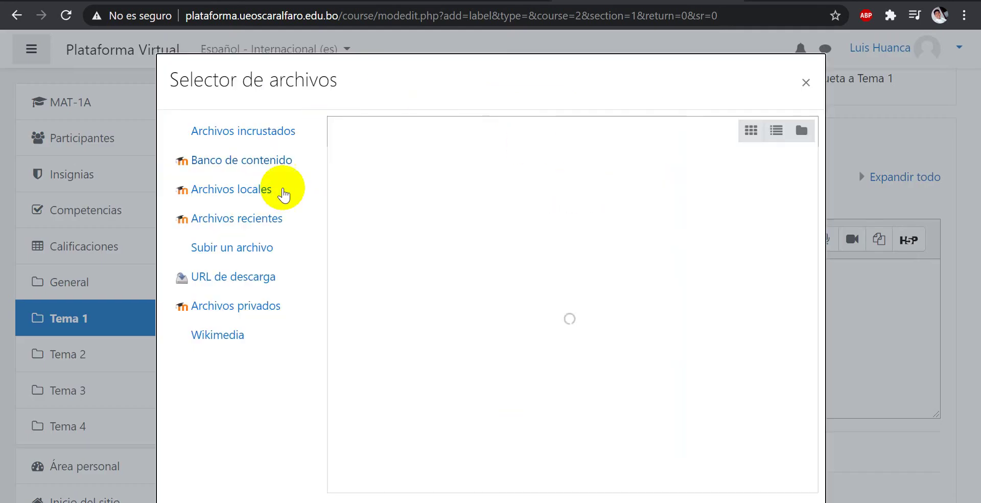
click(263, 249)
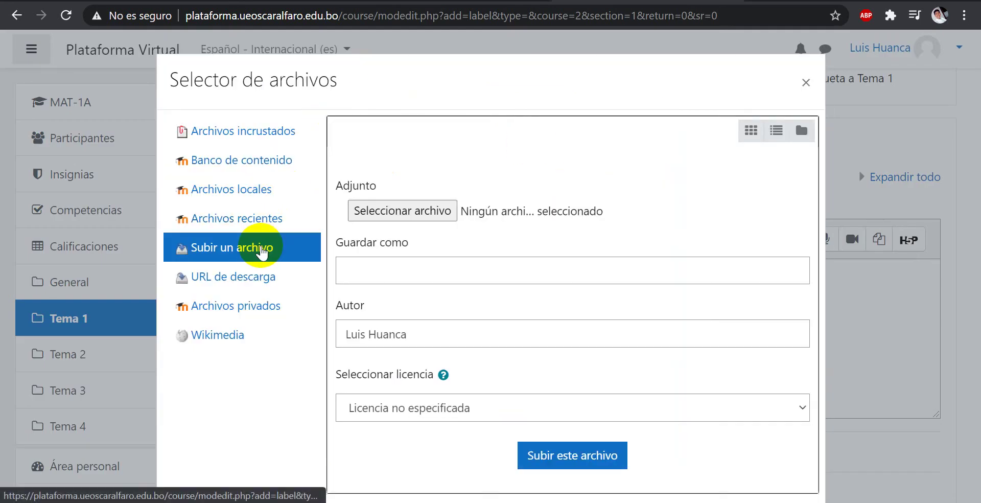
click(409, 209)
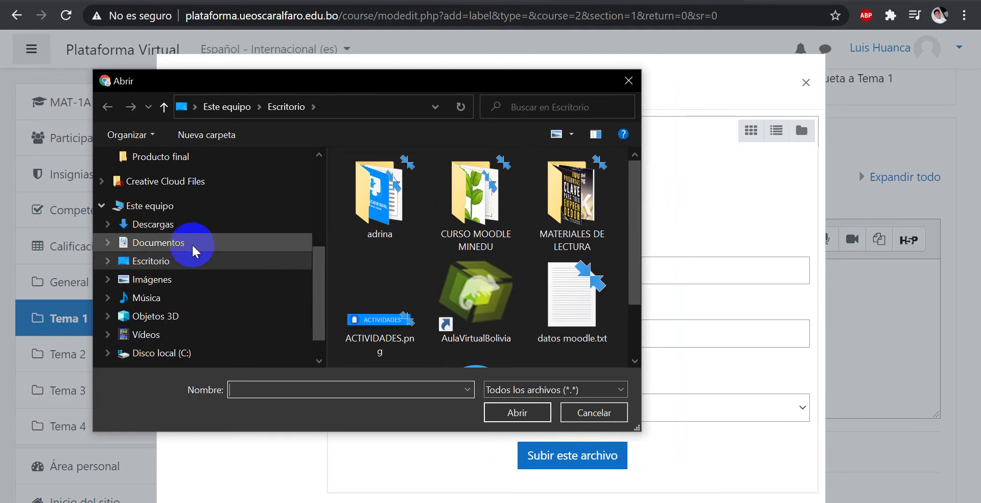
scroll(587, 266, down, 1)
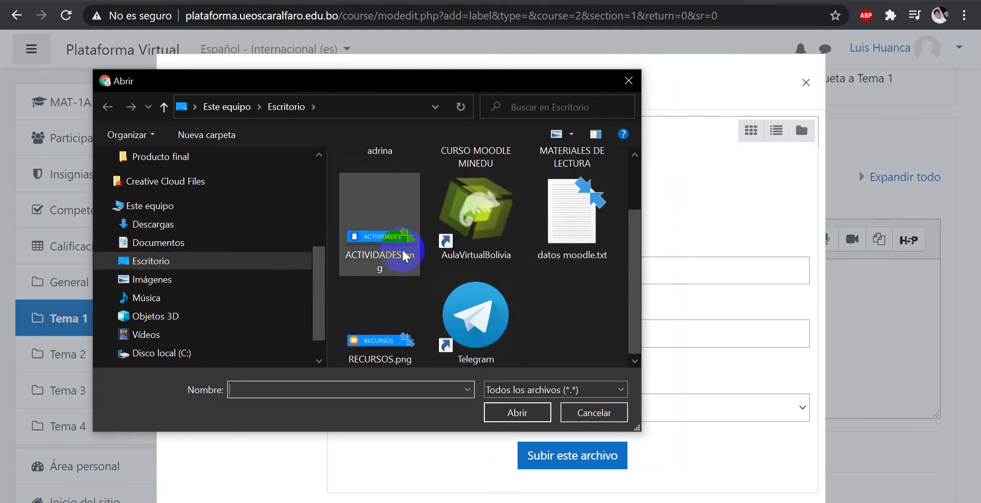
click(388, 243)
click(539, 411)
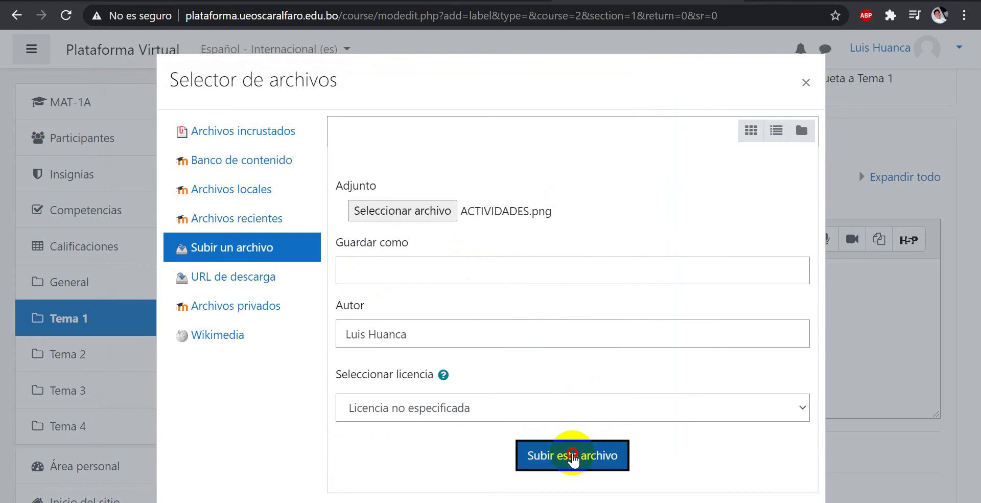
click(572, 455)
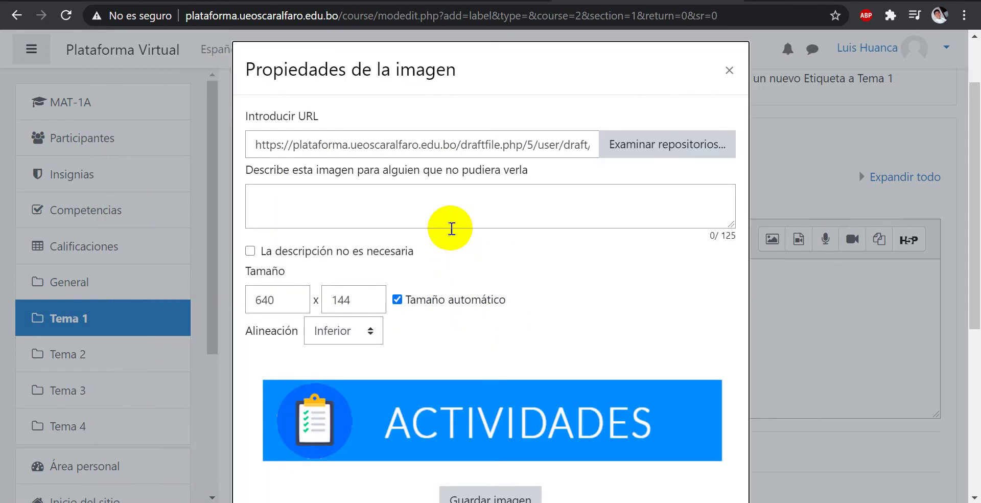
Step: Describe the image as ACTIVIDADES, set width 300 (302 x 68), insert it and save the label
click(453, 214)
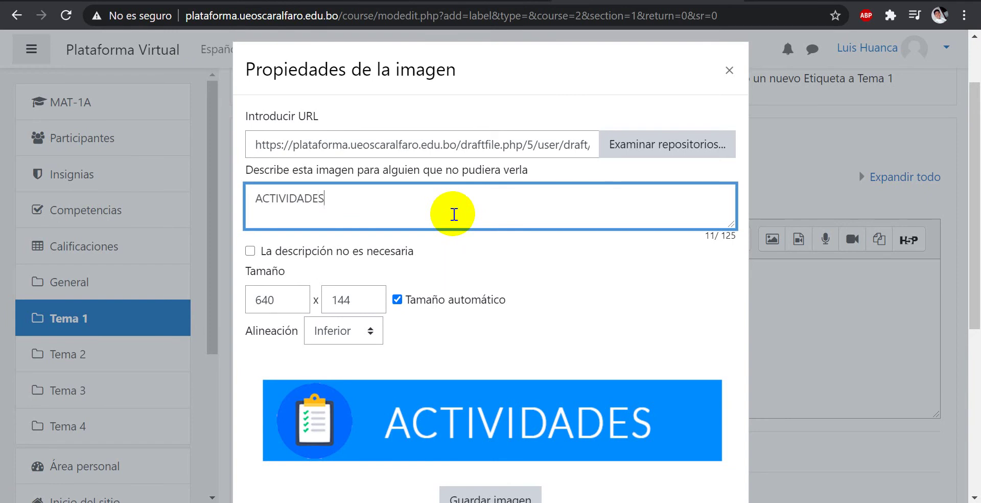
double_click(250, 300)
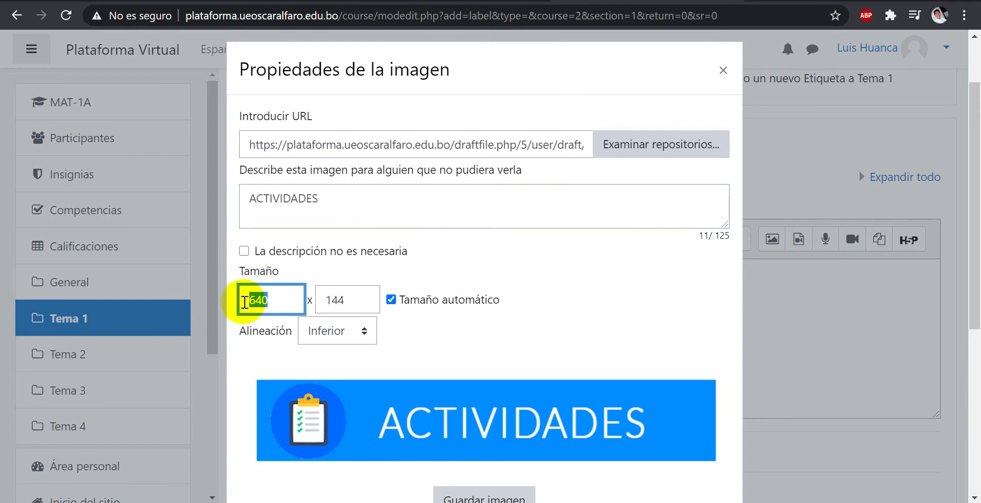
text(300)
click(352, 304)
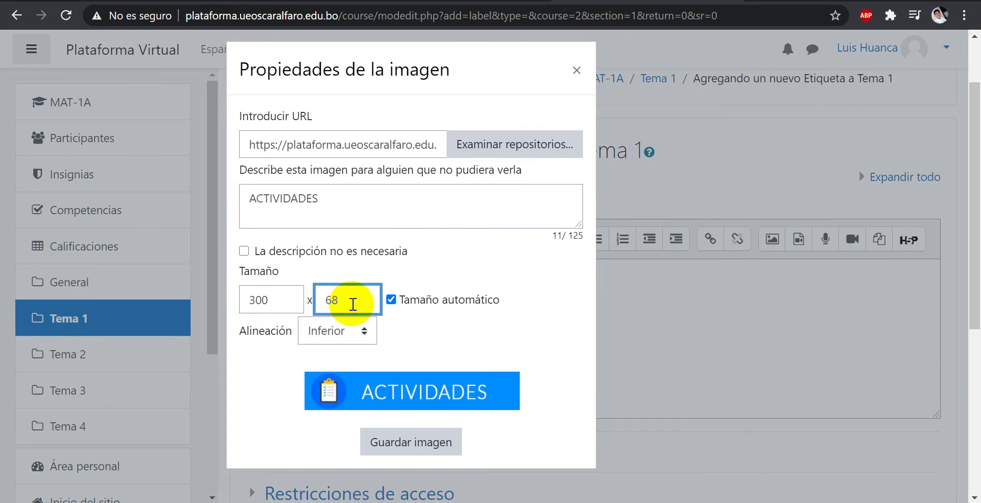
click(403, 453)
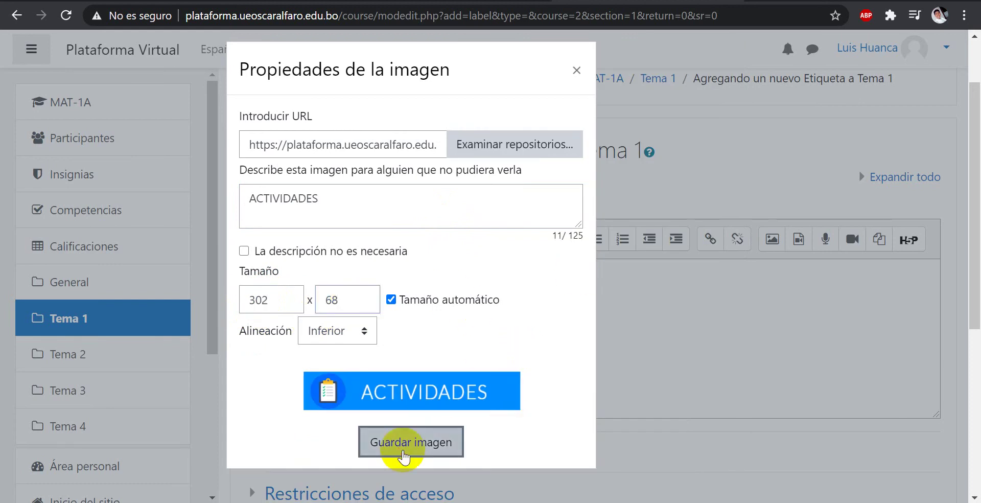
scroll(741, 332, down, 5)
click(571, 352)
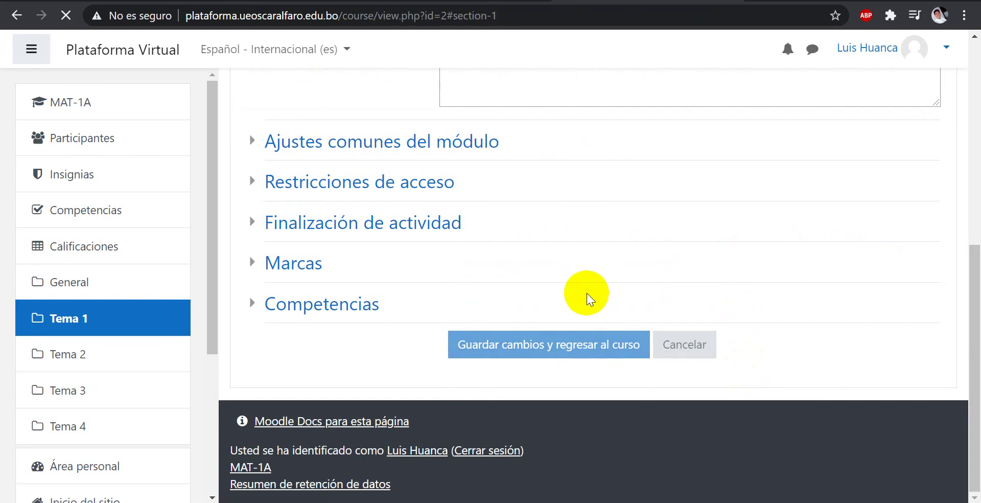
Step: Start another Etiqueta label in Tema 1, below the ACTIVIDADES banner
scroll(586, 293, down, 3)
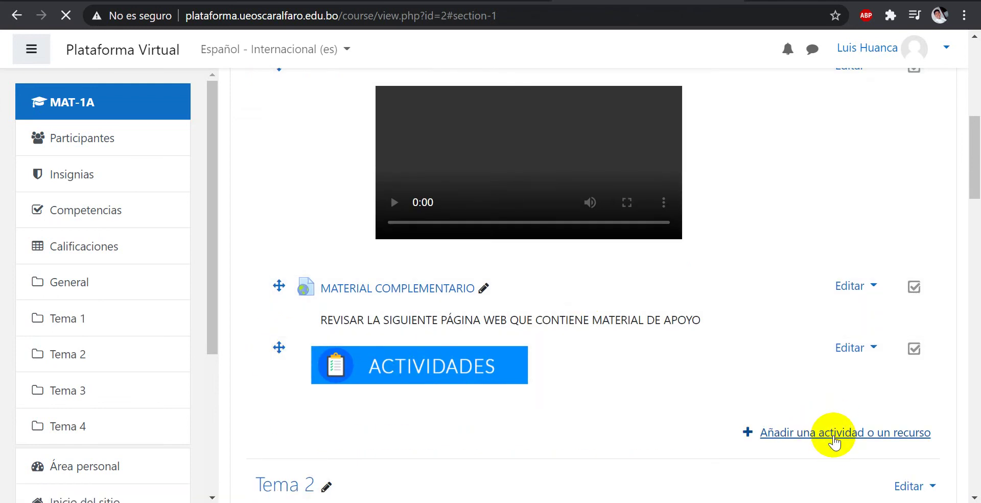
click(834, 434)
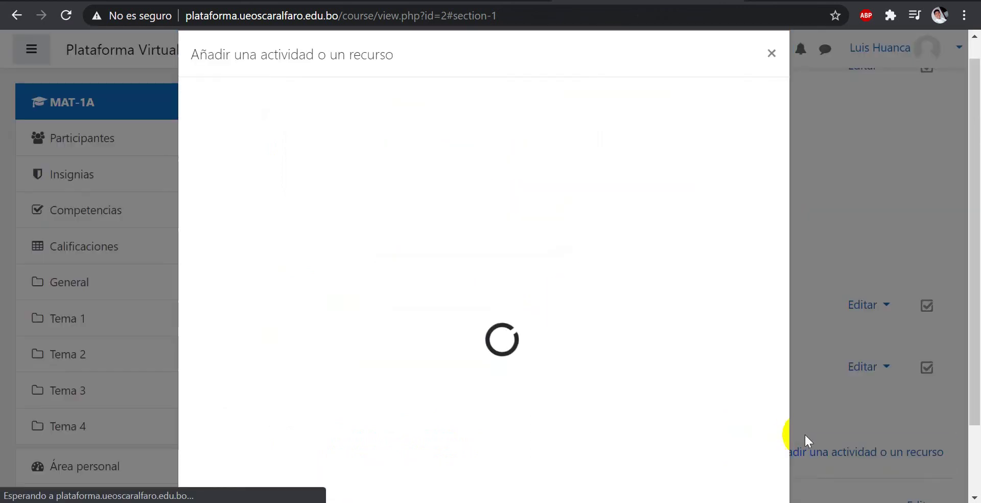
click(435, 197)
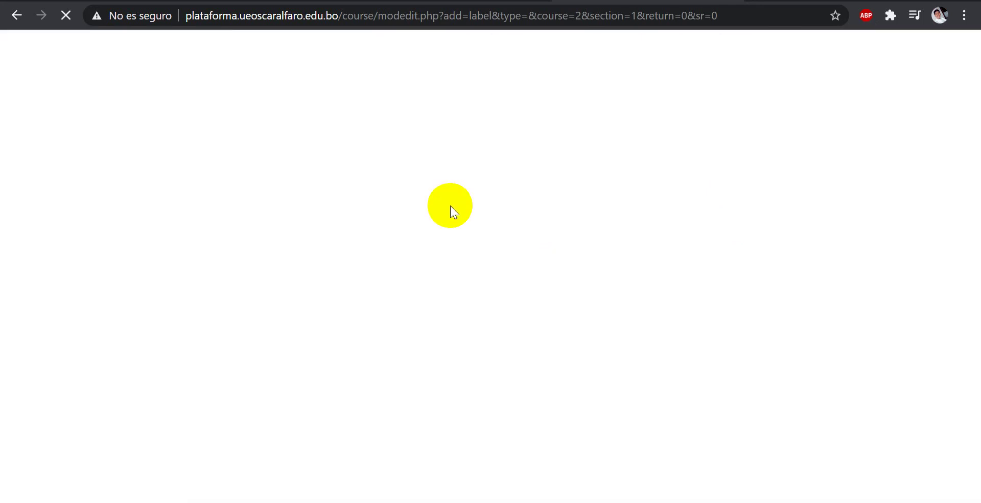
scroll(560, 288, down, 1)
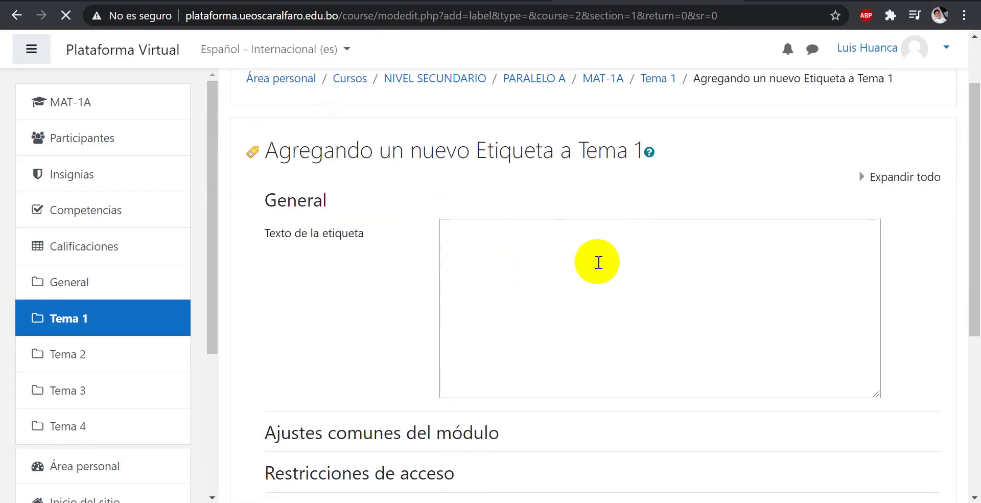
Step: Upload RECURSOS.png from the desktop as the label's image, marking the description unnecessary
click(772, 239)
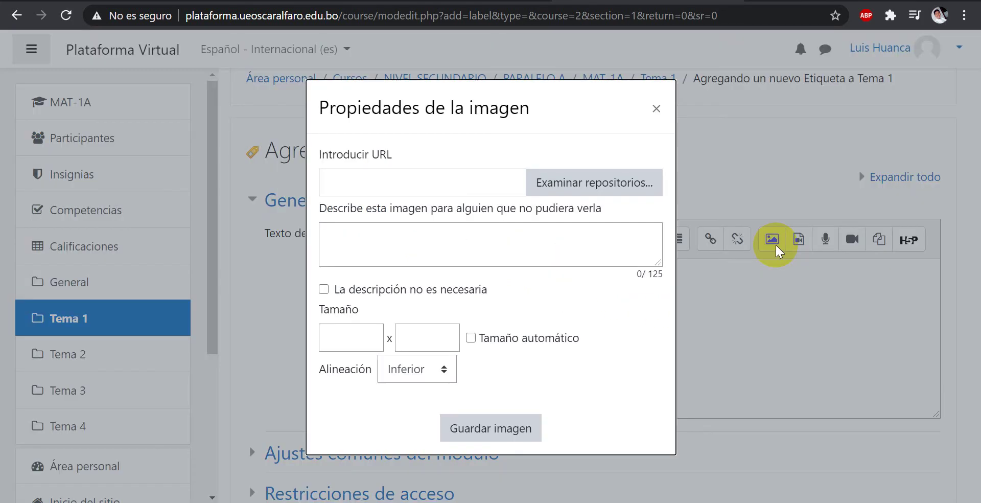
click(579, 190)
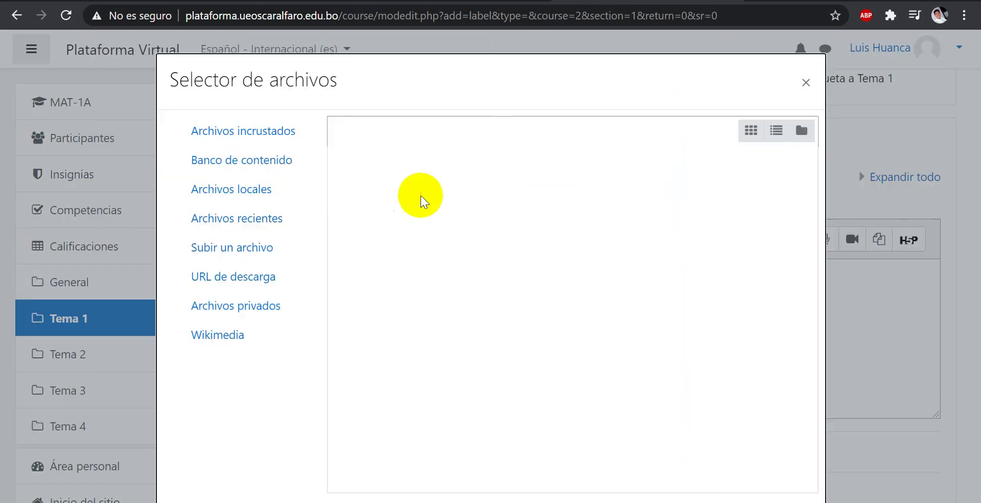
click(269, 250)
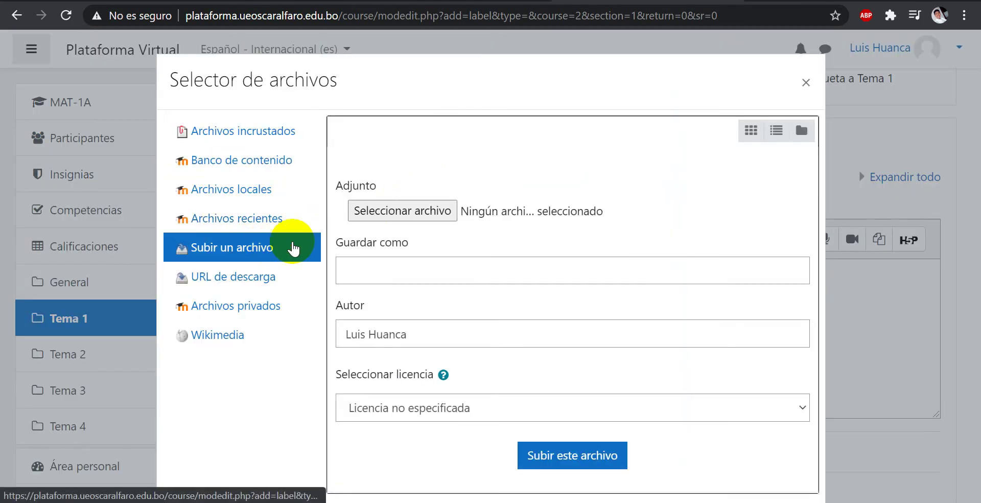
click(379, 208)
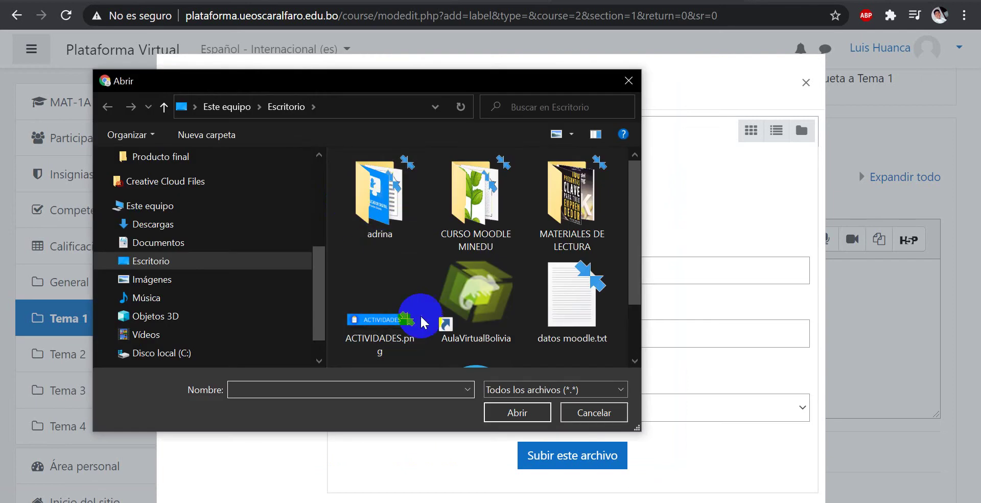
scroll(424, 327, down, 2)
click(358, 353)
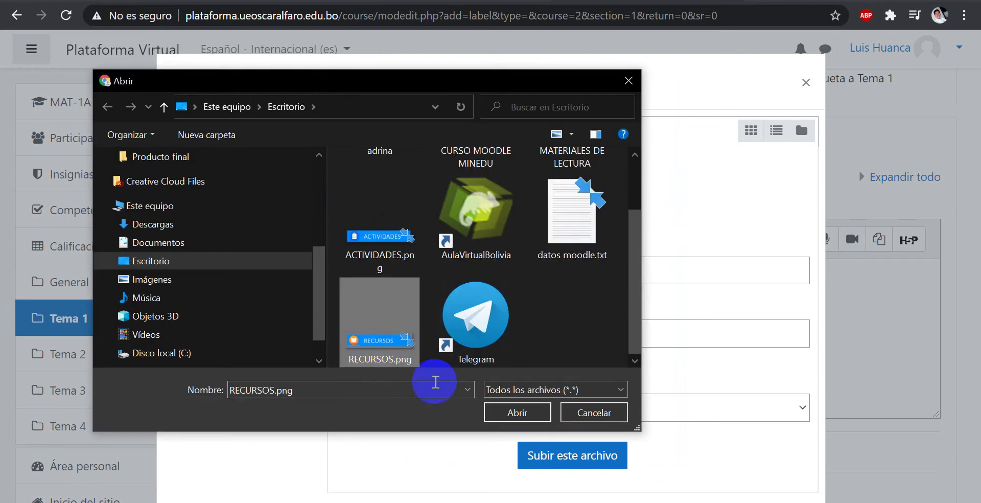
click(516, 411)
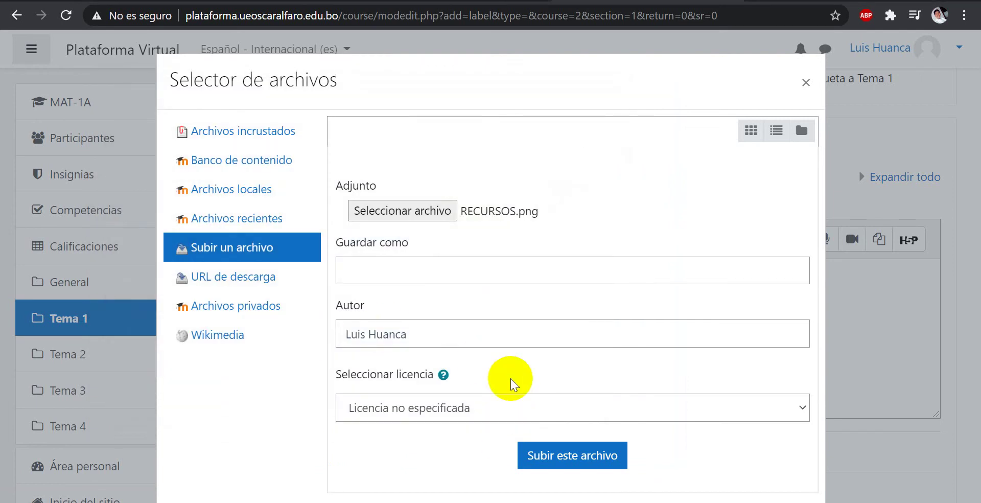
click(564, 458)
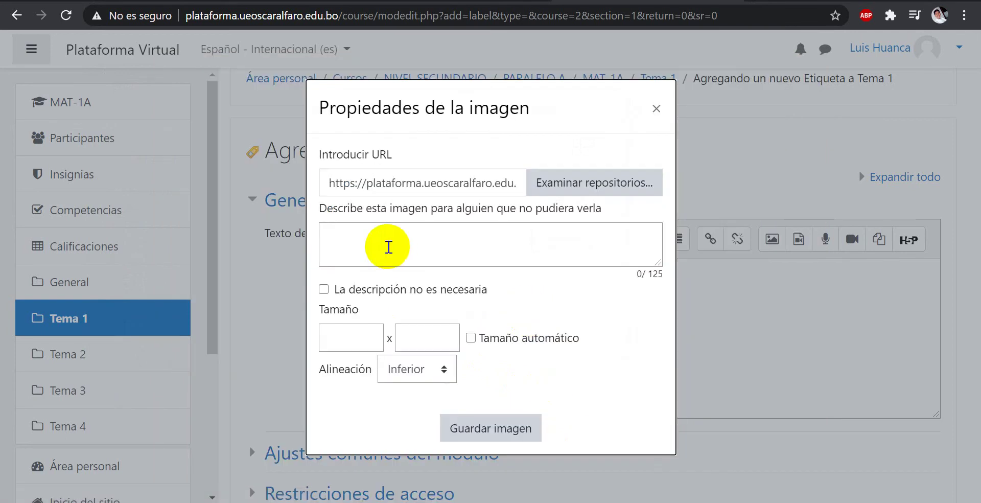
click(383, 250)
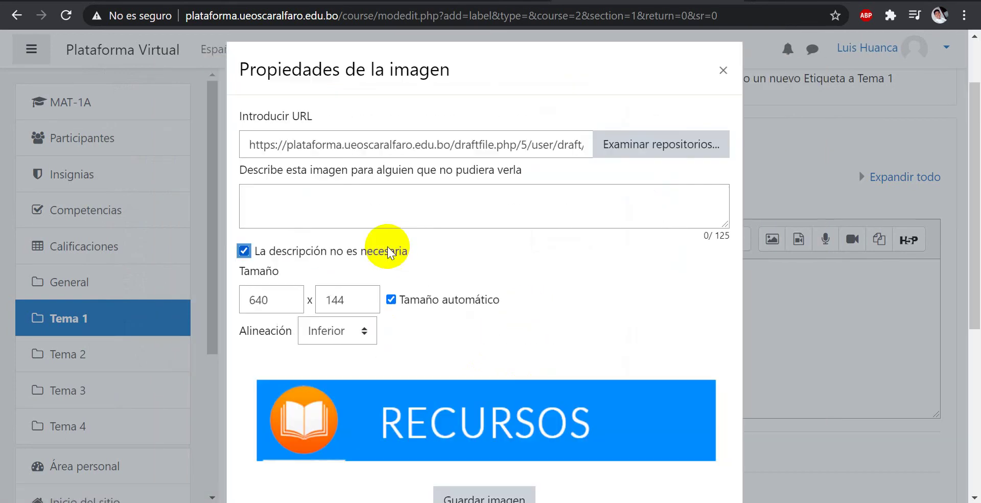
Step: Describe the image as RECURSOS, set width 300 (300 x 68), insert it and save the label
click(368, 210)
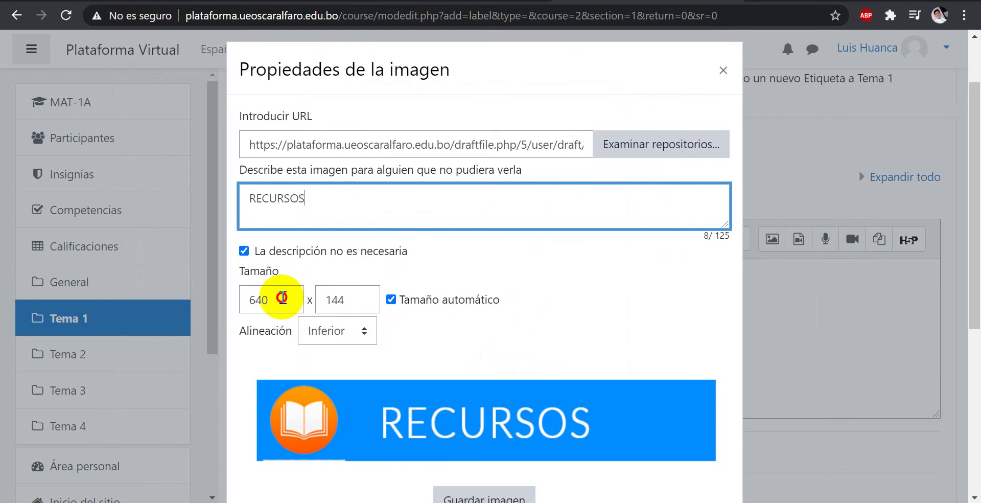
drag(278, 300, 242, 307)
text(300)
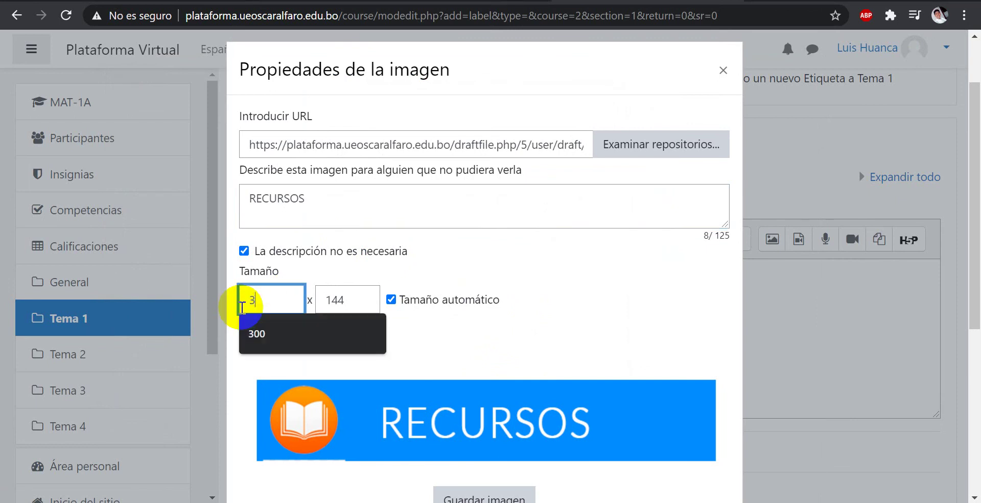
click(364, 299)
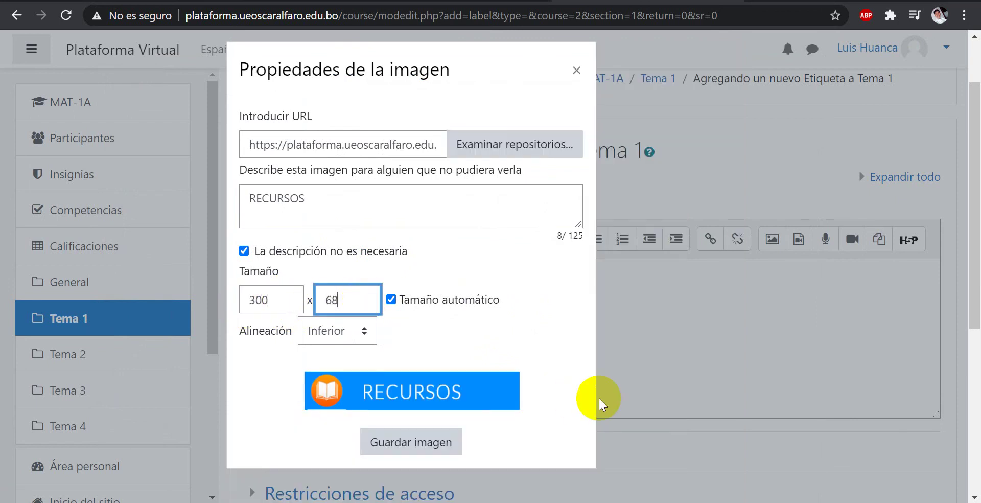
click(424, 452)
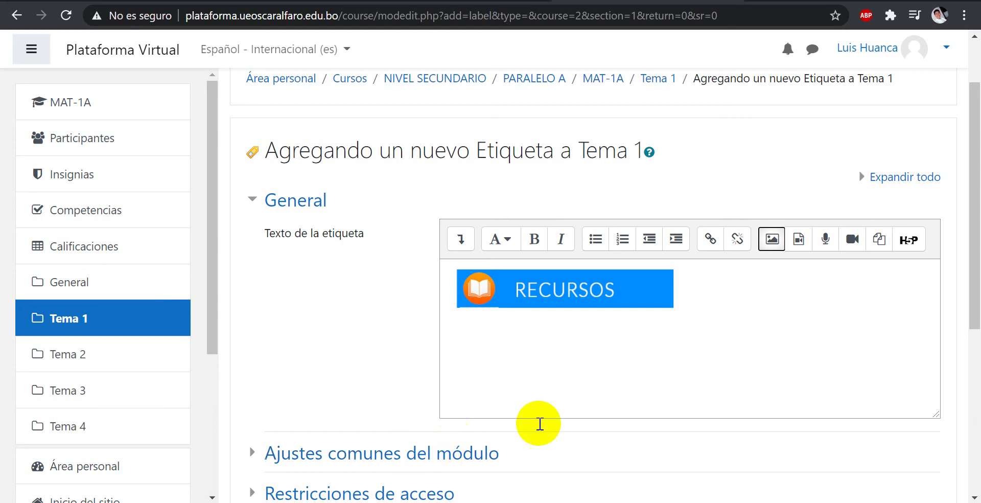
scroll(705, 389, down, 5)
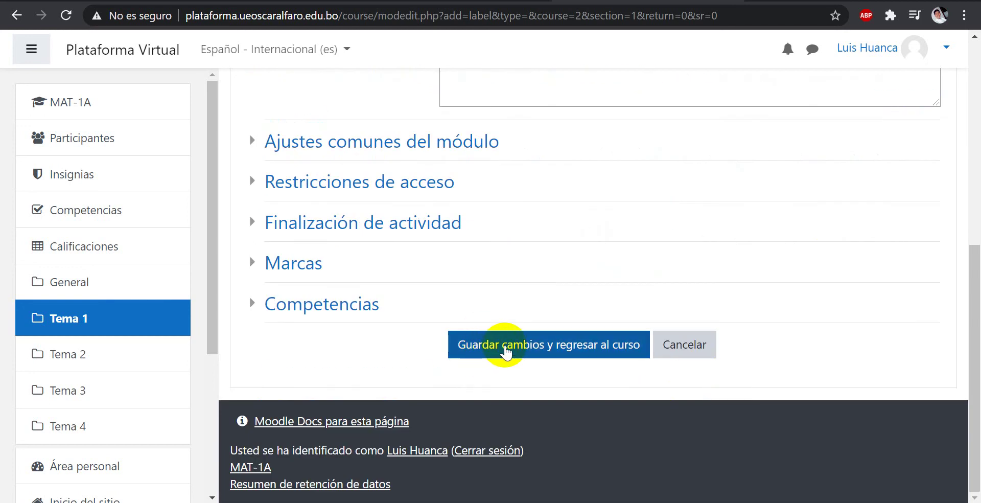
click(482, 343)
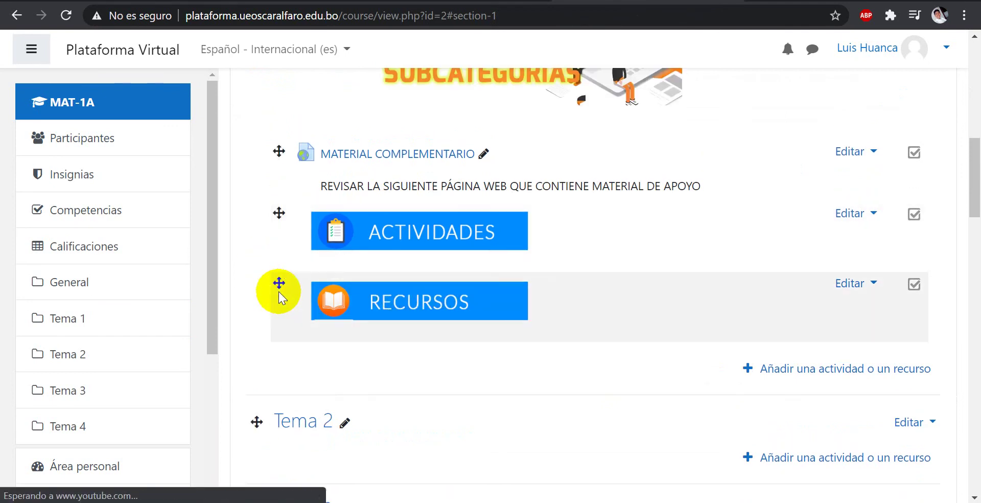
Step: Drag the RECURSOS label up in Tema 1 to just below BIENVENIDOS ESTIMADOS ESTUDIANTES
drag(278, 285, 250, 128)
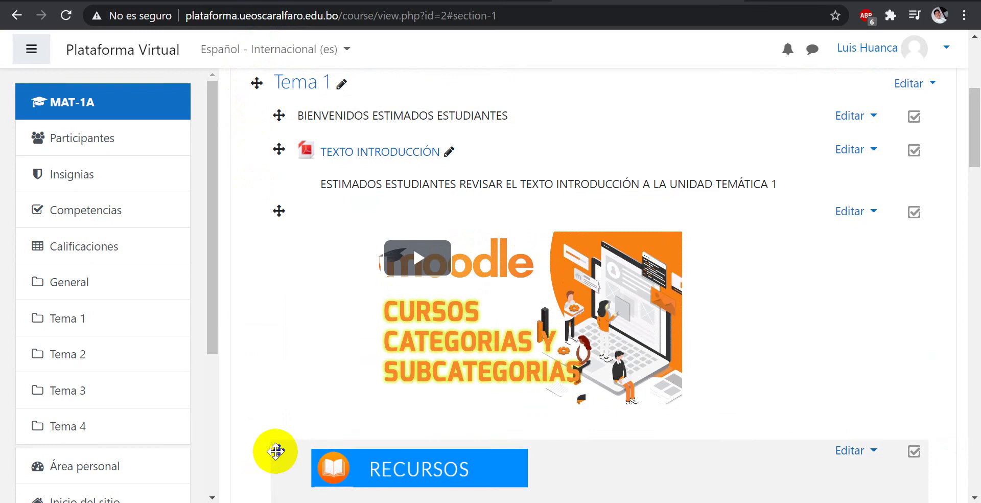
drag(276, 451, 275, 148)
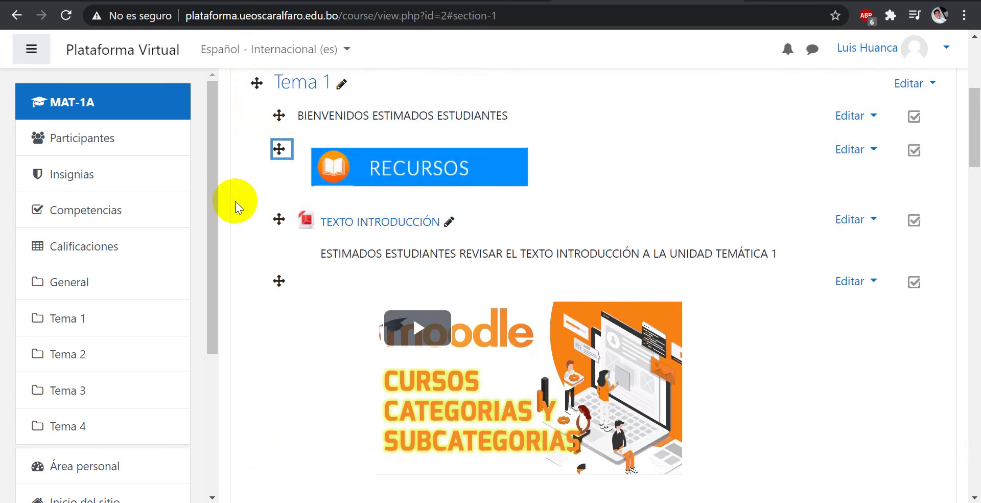
drag(975, 148, 976, 154)
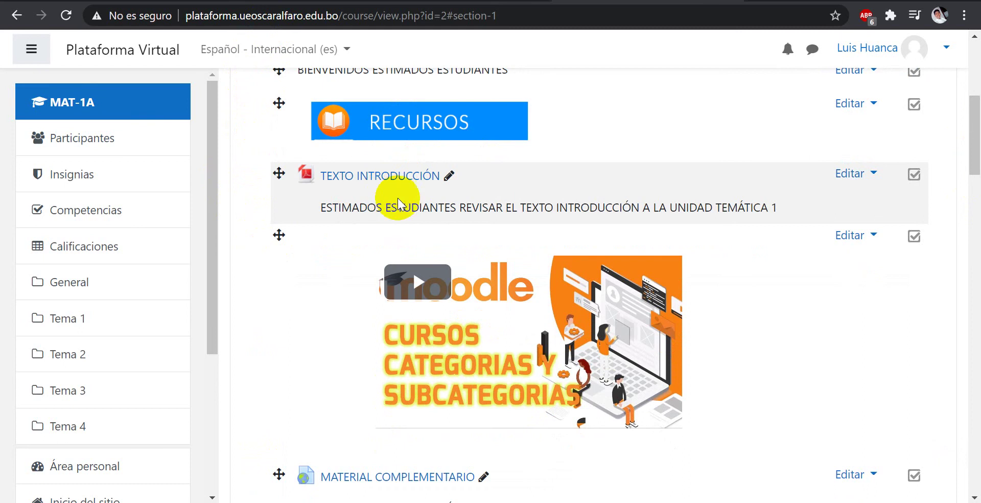
scroll(501, 352, down, 1)
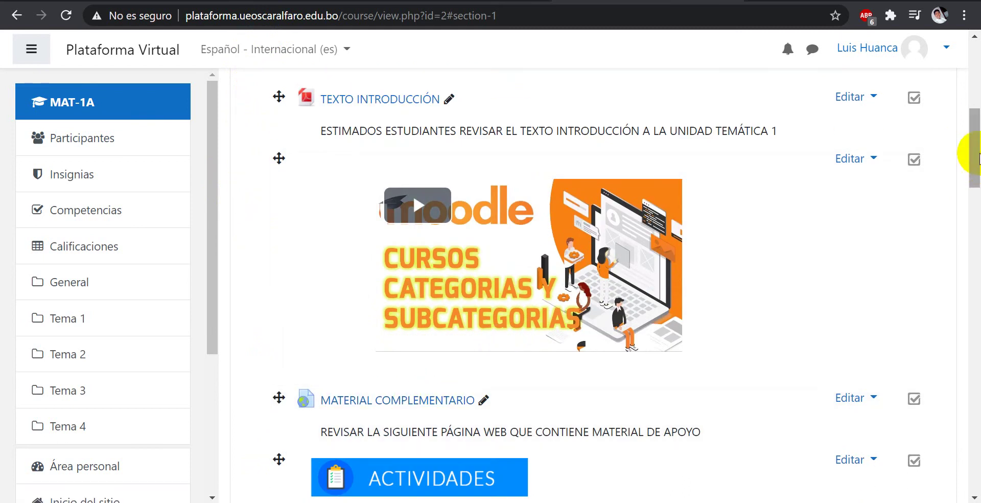
drag(966, 154, 976, 190)
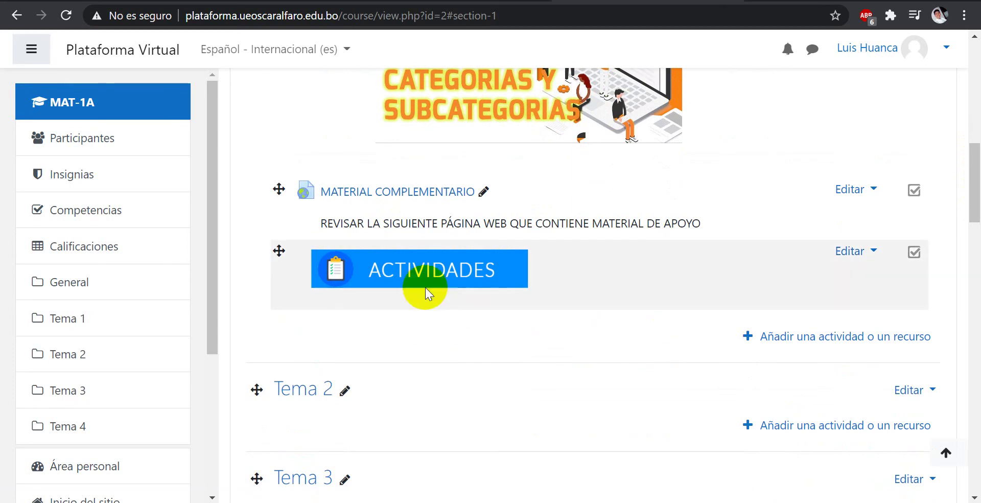
scroll(655, 259, up, 6)
scroll(656, 259, down, 5)
scroll(658, 262, down, 1)
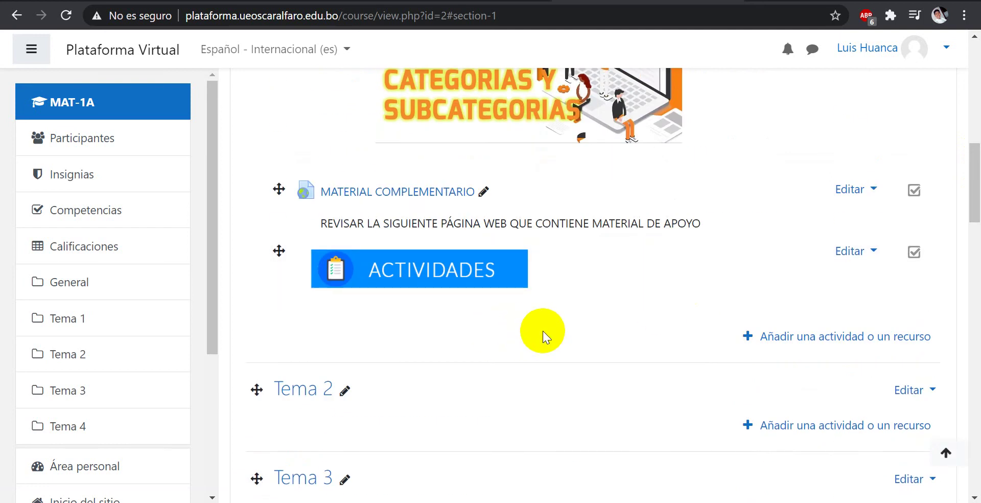
click(826, 345)
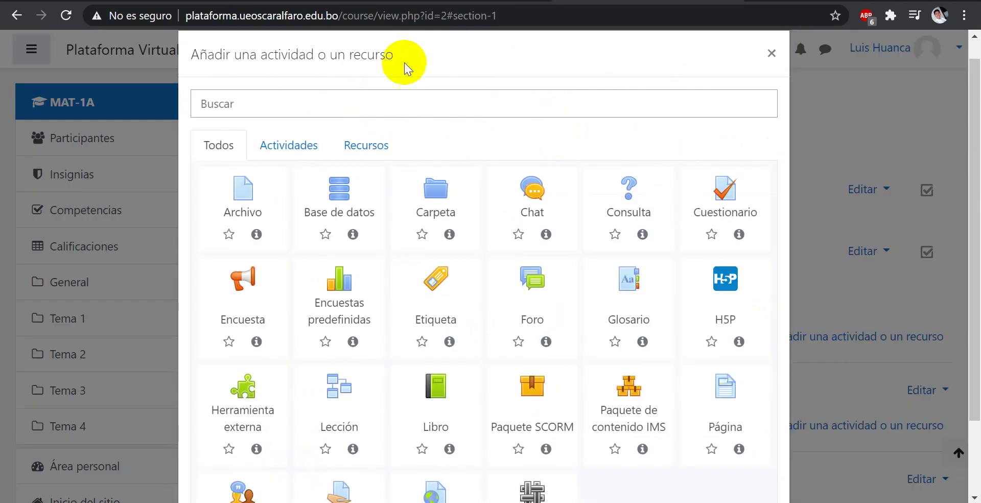
Step: Choose Foro from the chooser's Actividades list to create a new forum in Tema 1
click(290, 148)
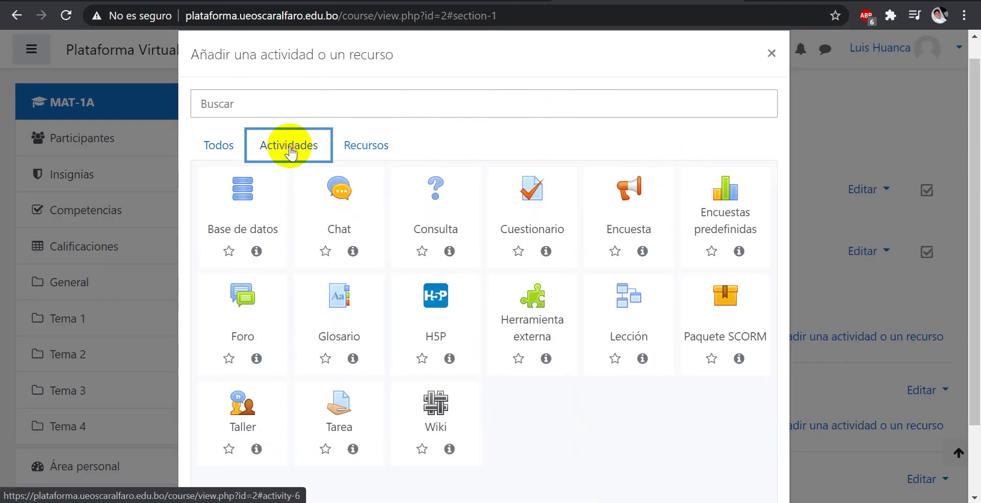
click(249, 305)
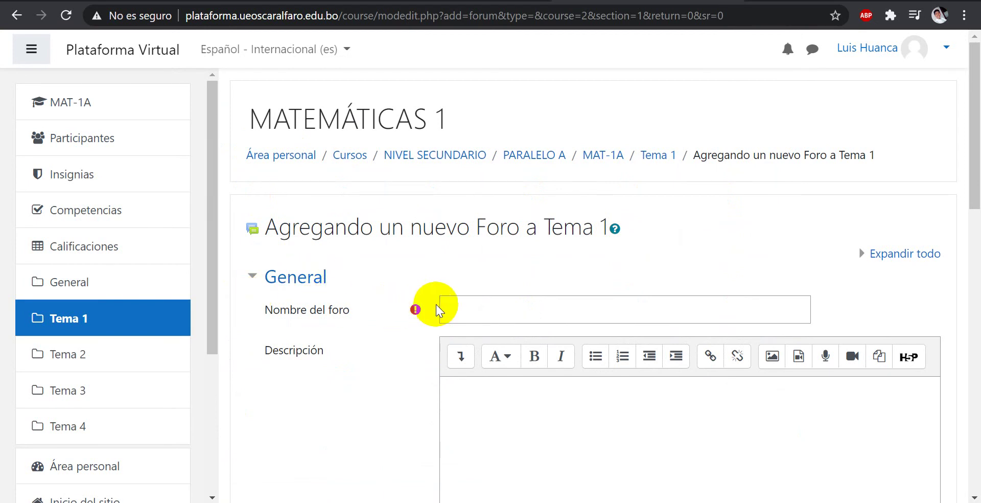
Step: Enter FORO PRESENTACIÓN as the forum name
scroll(407, 353, down, 1)
scroll(407, 352, down, 2)
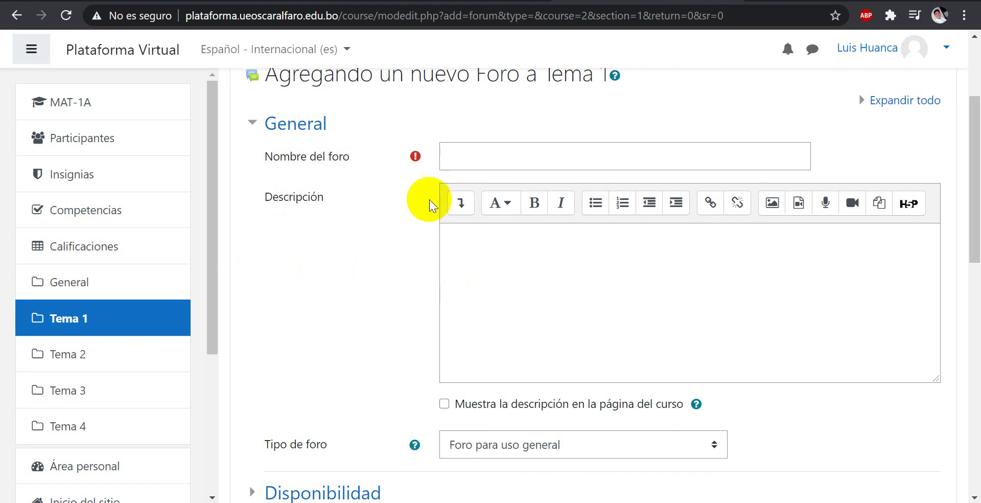
click(503, 146)
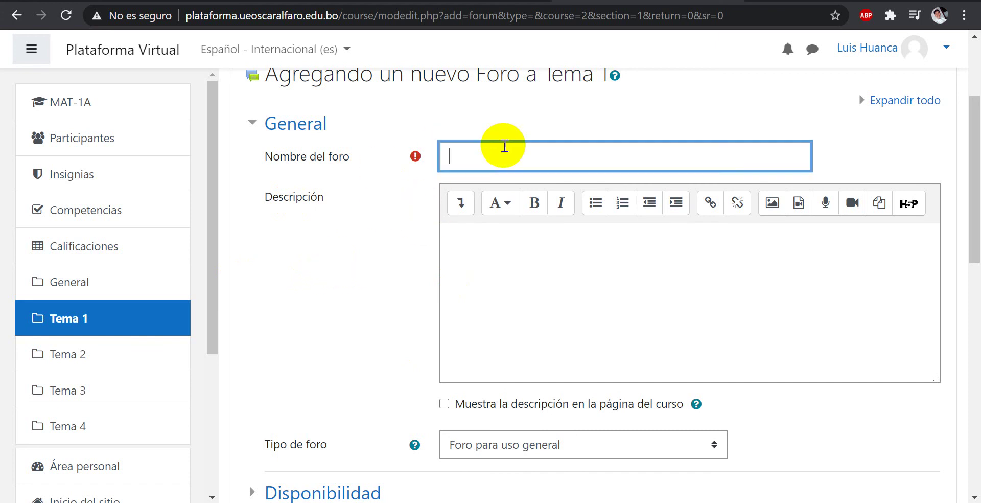
scroll(357, 220, up, 2)
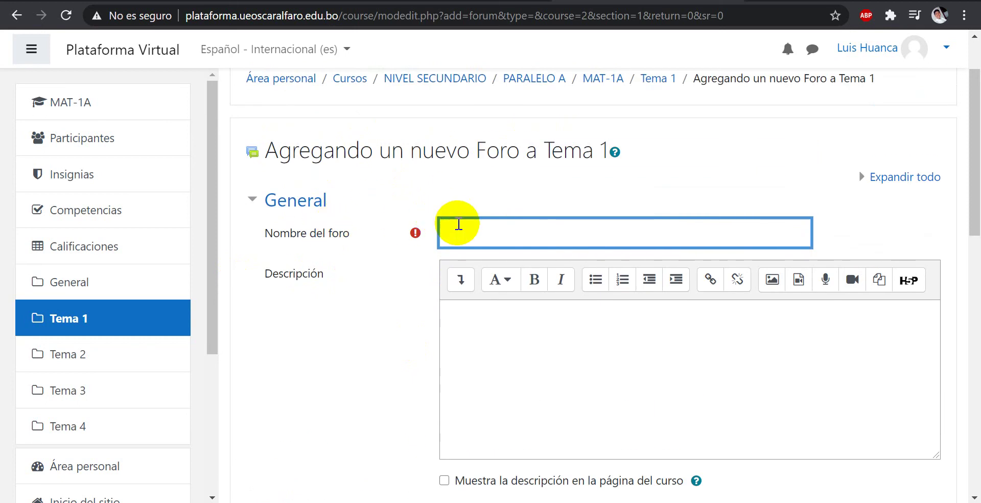
text(FORO)
text(PRESENTACIÓN)
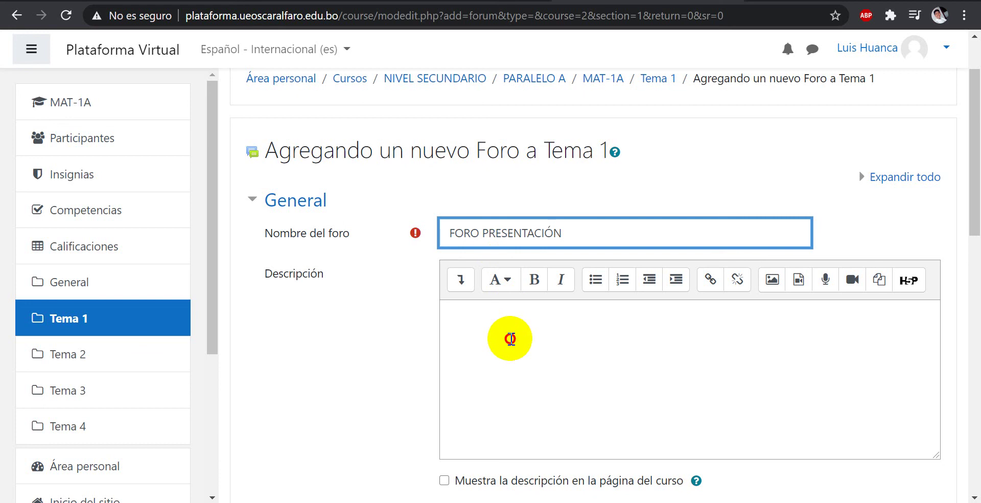
click(511, 339)
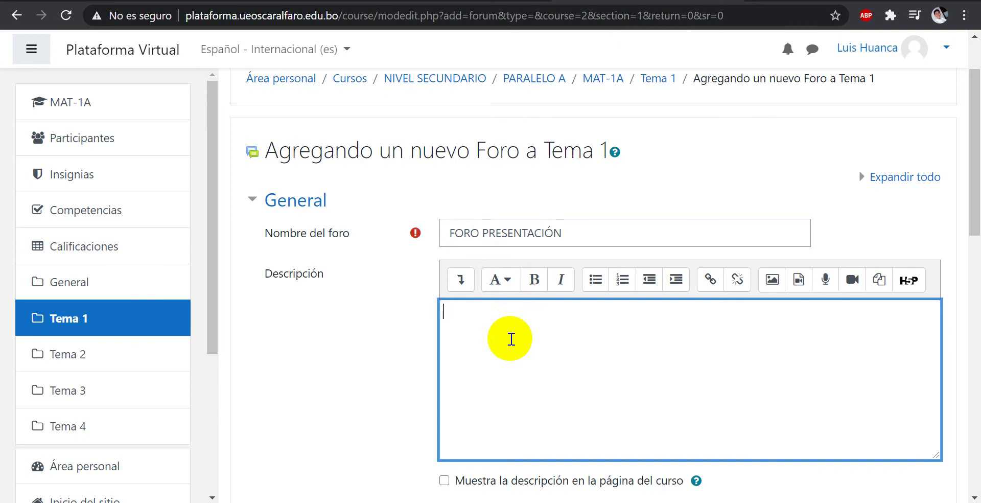
Step: Type 'ESTIMADO ESTUDIANTE DEBE PRESENTARSE A LA CLASE MEDIANTE EL PRESENTE FORO CON:' plus name and sport items
text(ESTIMADO ESTUDIA)
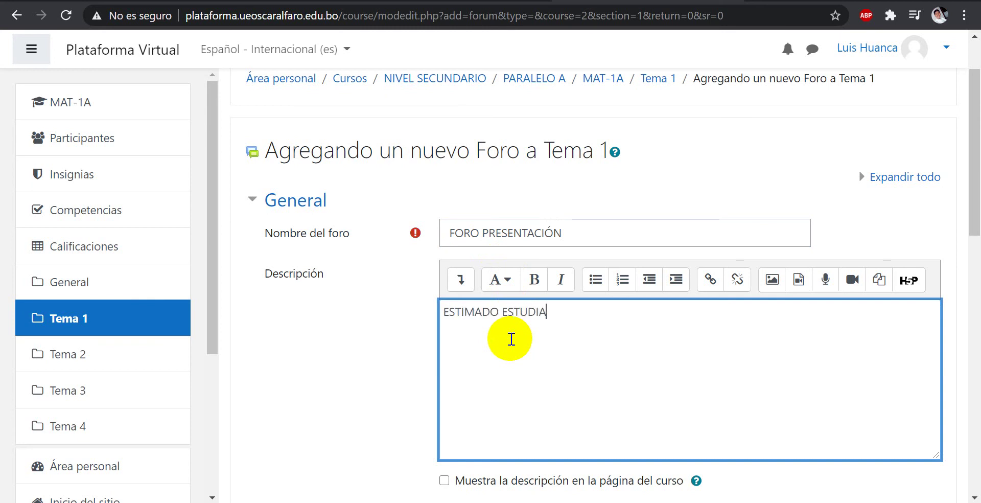
text(NTE DEBE PRESENTARSE A)
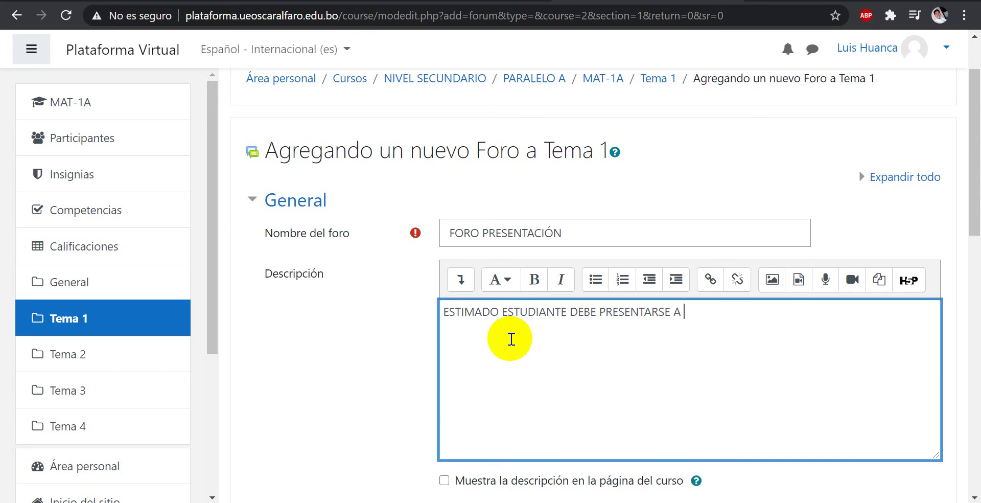
text( LA CLASE MEDIANTE EL PRESEN)
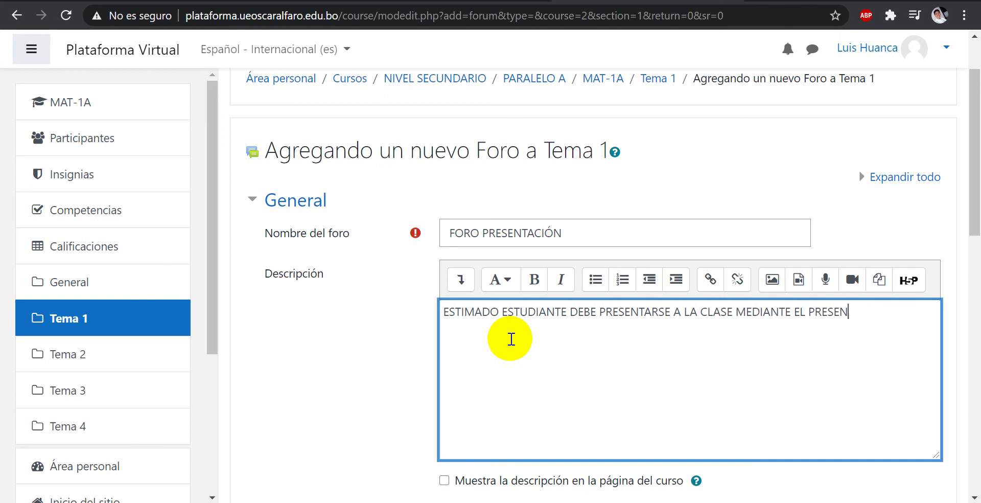
text(TE FORO CON:)
key(Return)
text(SU NOMBRE)
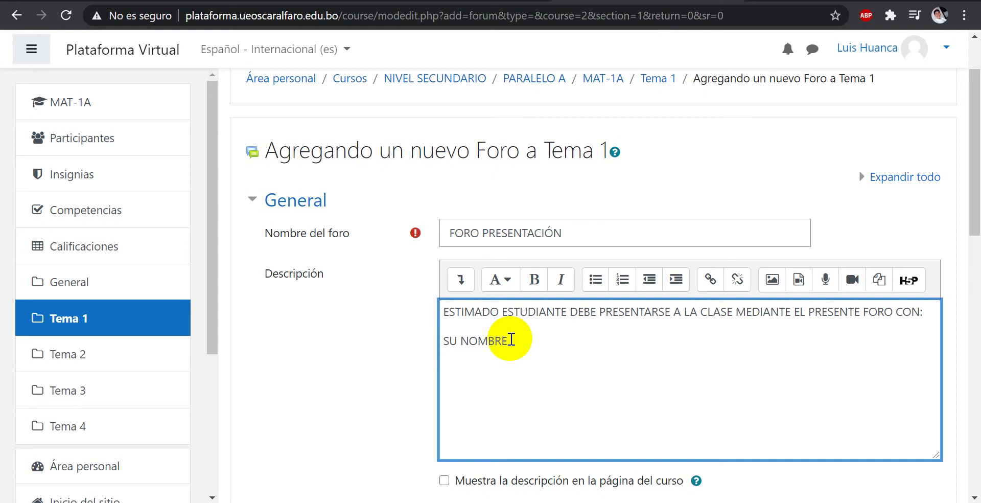
text( COMPLETO )
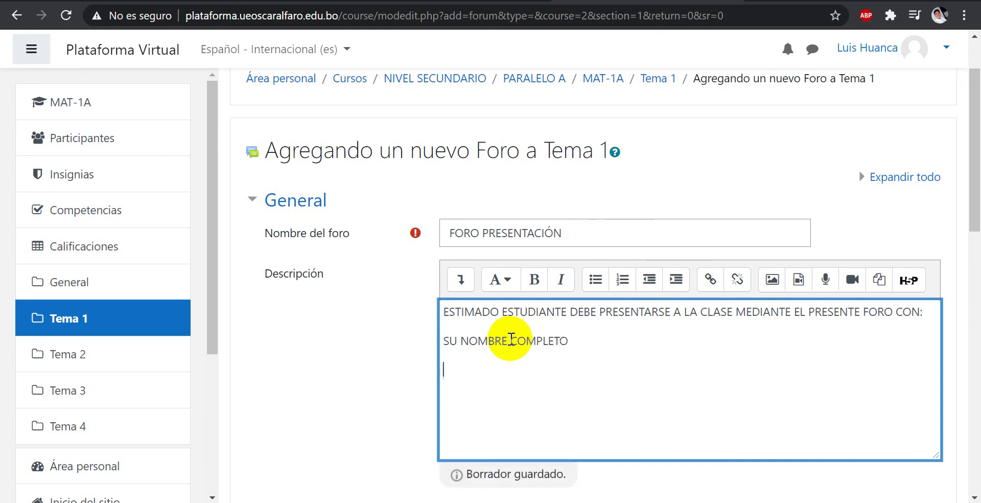
text(- SU )
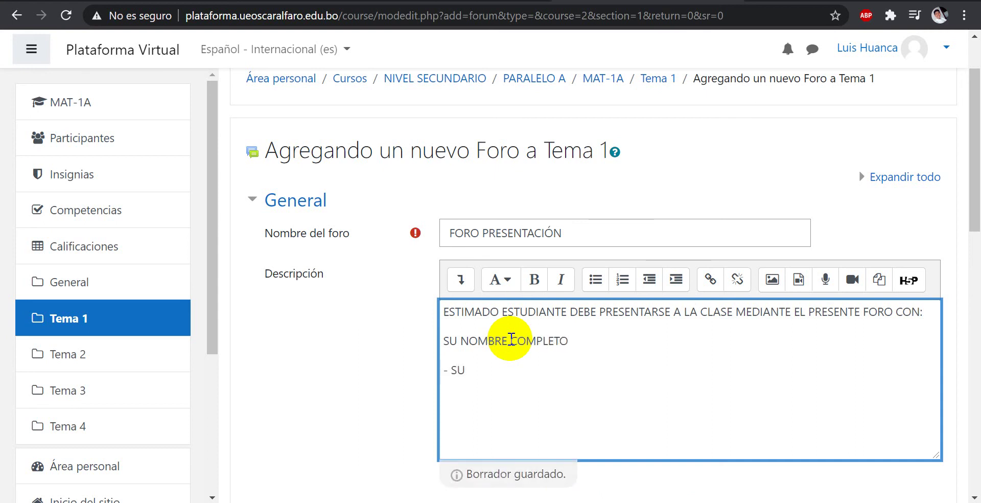
text(DEPORTE FAVORITO)
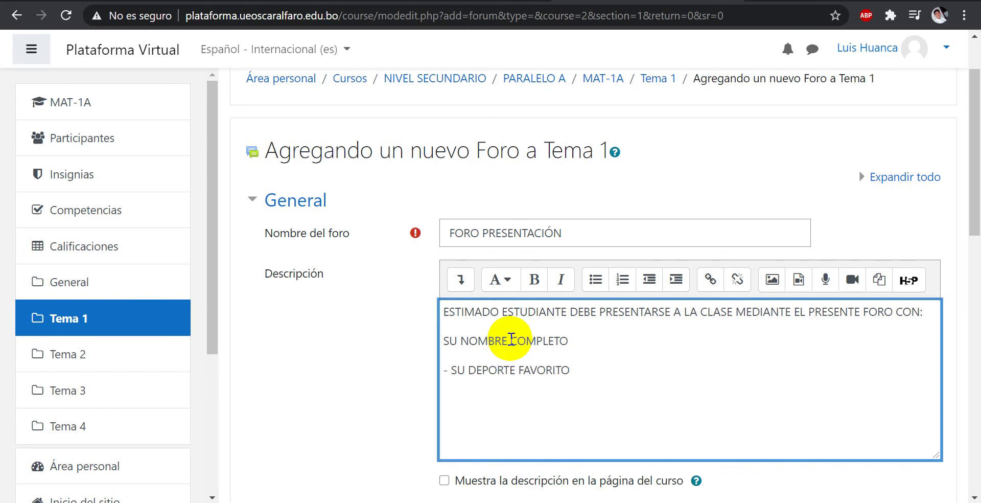
Step: Turn the items into a dashed list and add '- MATERIA FAVORITA' on a new line
click(444, 340)
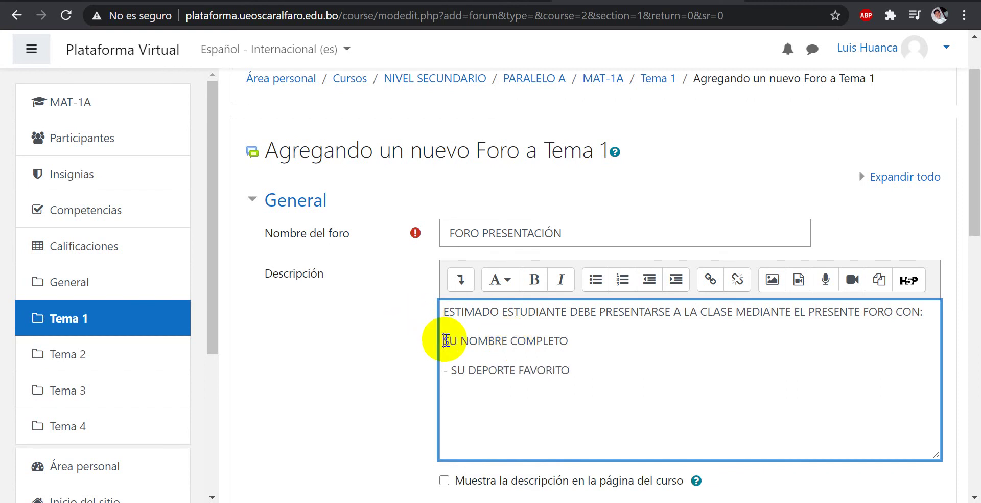
text(-)
click(597, 371)
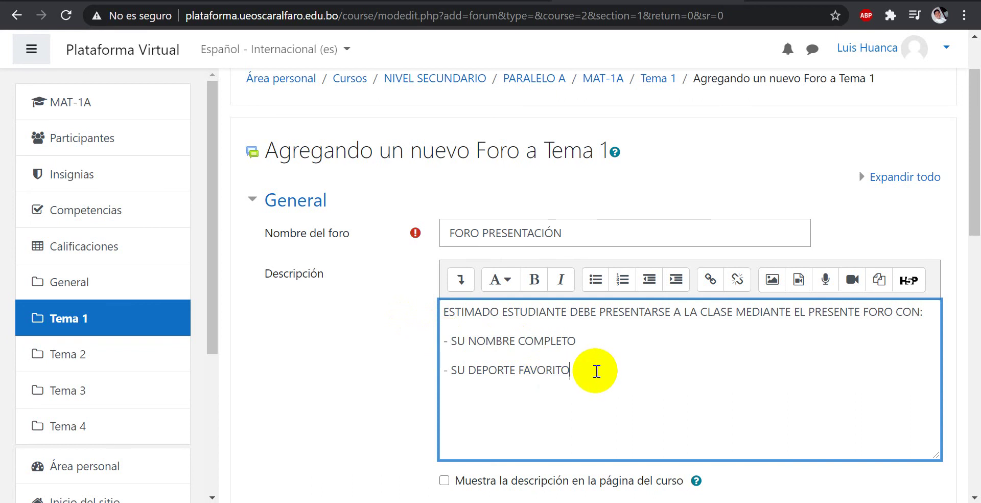
key(Return)
text(- MATE)
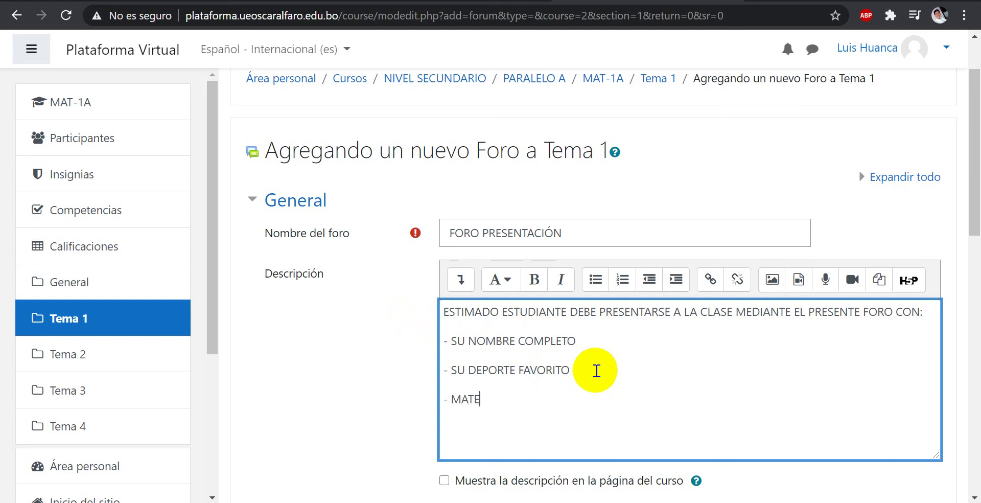
text(RIA FAVORITA)
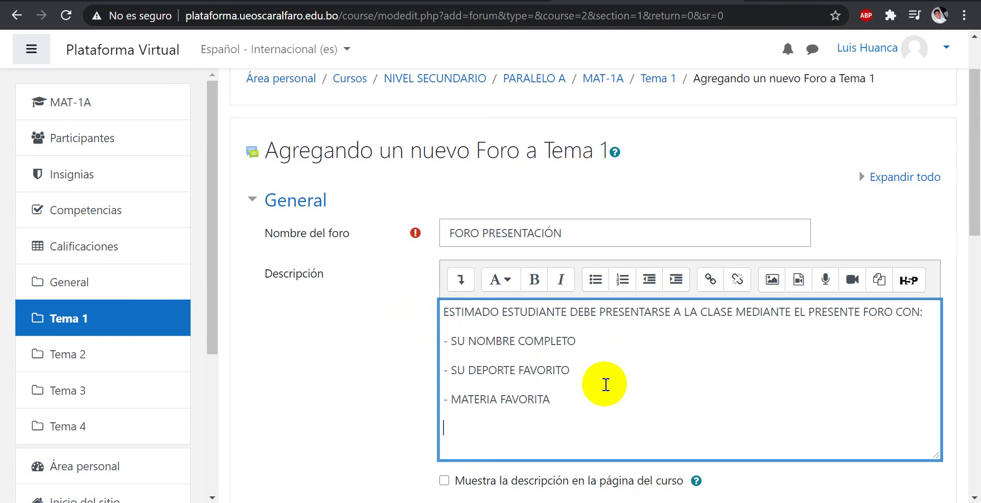
Step: Review the forum name and description text, then scroll down to the Tipo de foro setting
drag(568, 400, 444, 341)
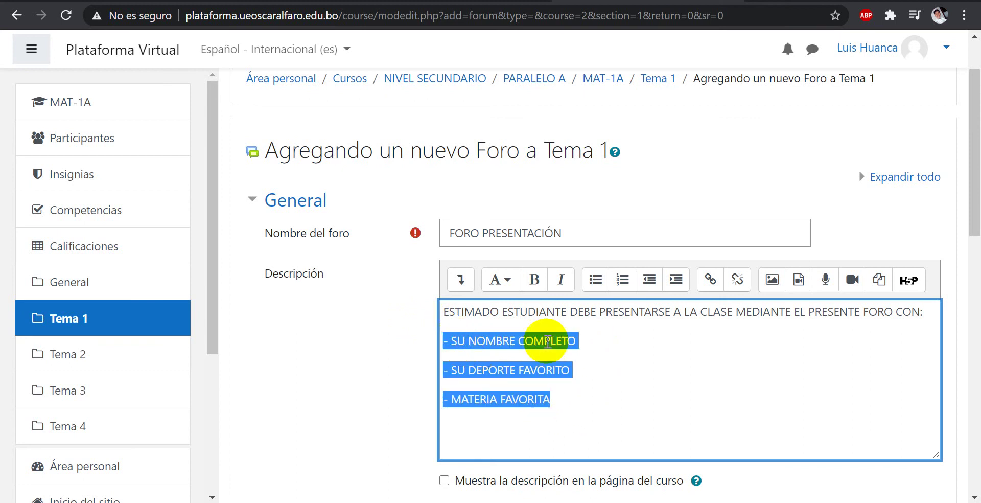
key(Right)
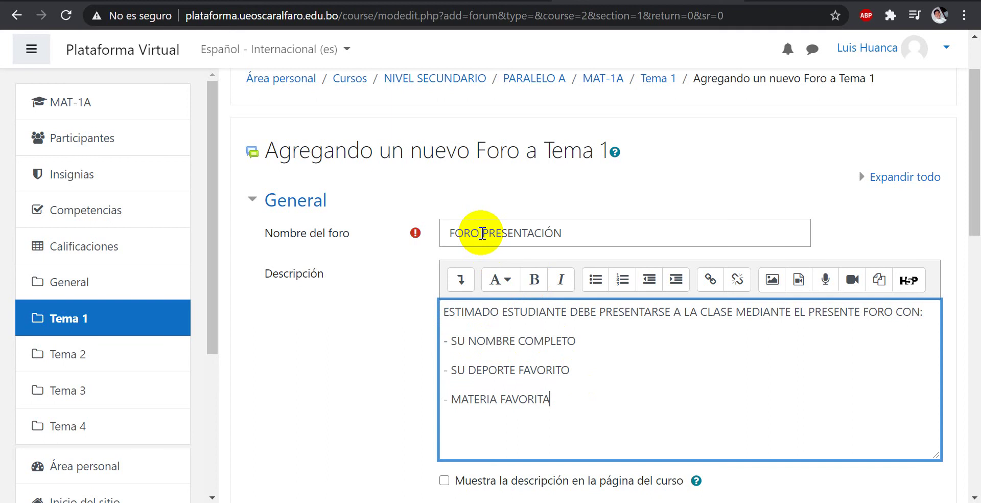
drag(483, 233, 564, 233)
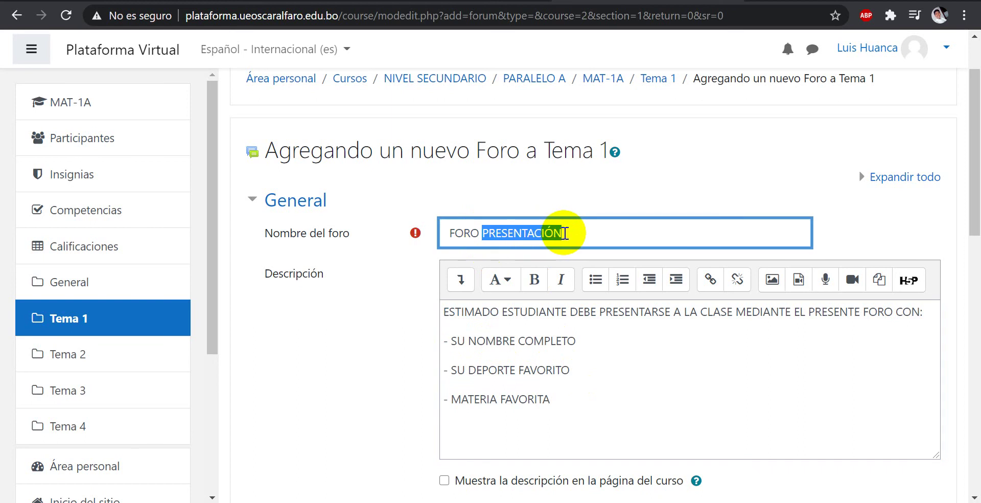
click(562, 231)
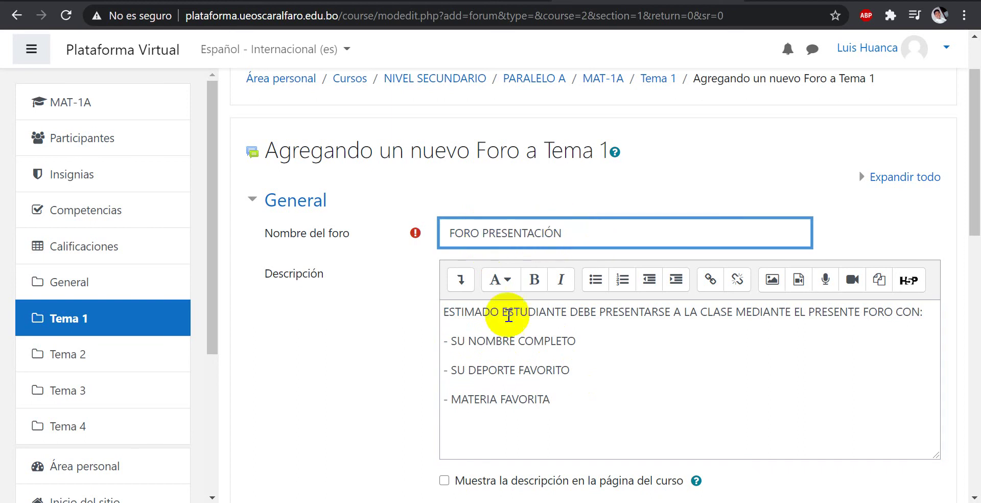
click(453, 314)
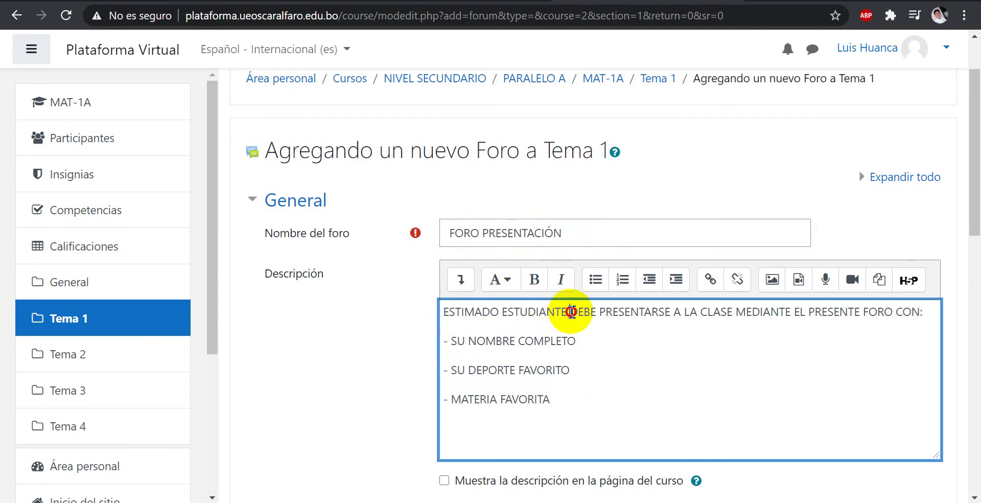
drag(569, 312, 858, 328)
click(880, 309)
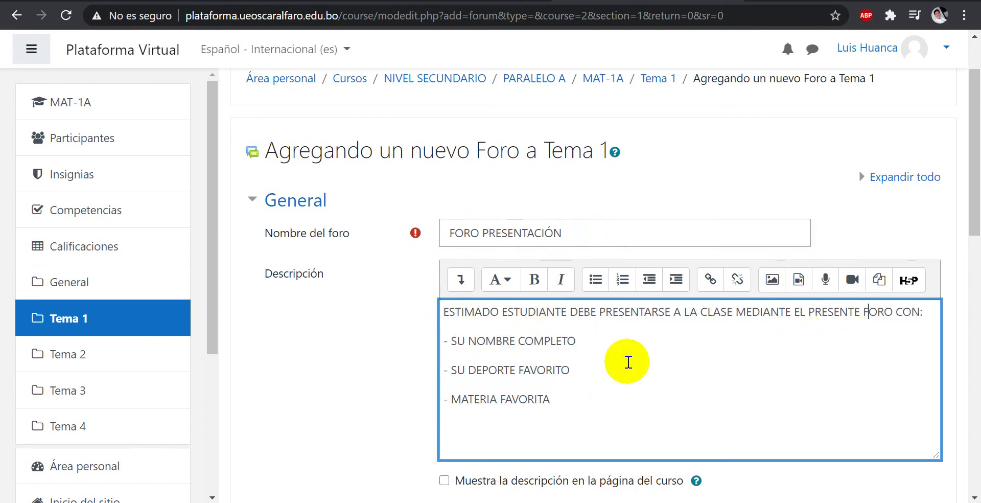
scroll(566, 339, down, 4)
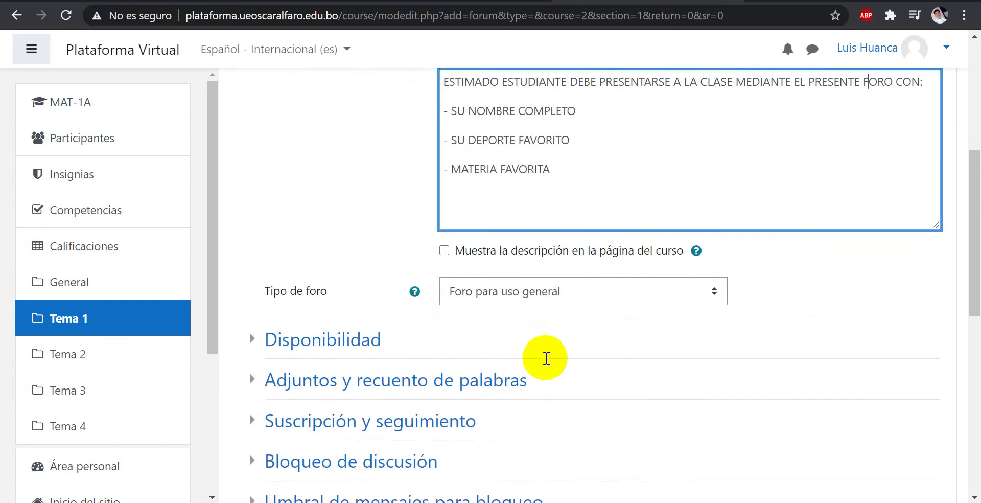
scroll(576, 207, up, 4)
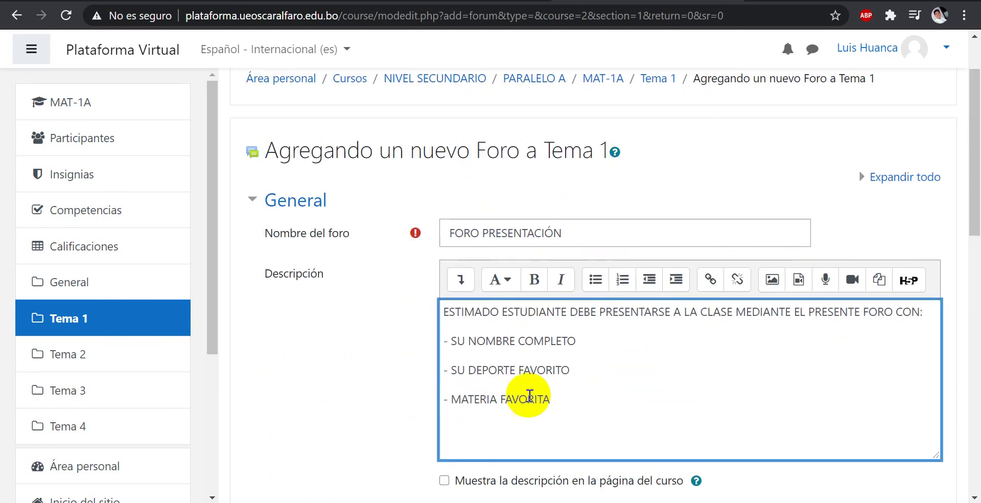
scroll(581, 378, down, 1)
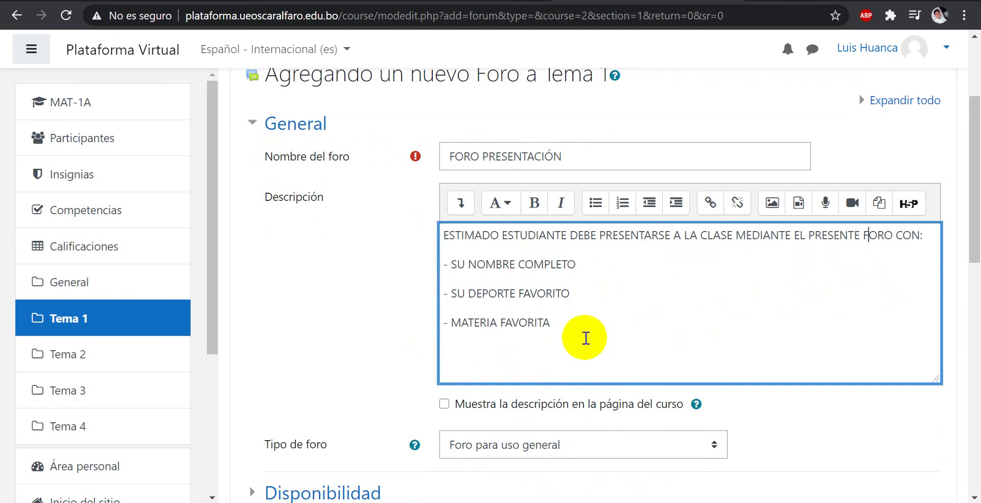
drag(587, 337, 427, 230)
click(608, 338)
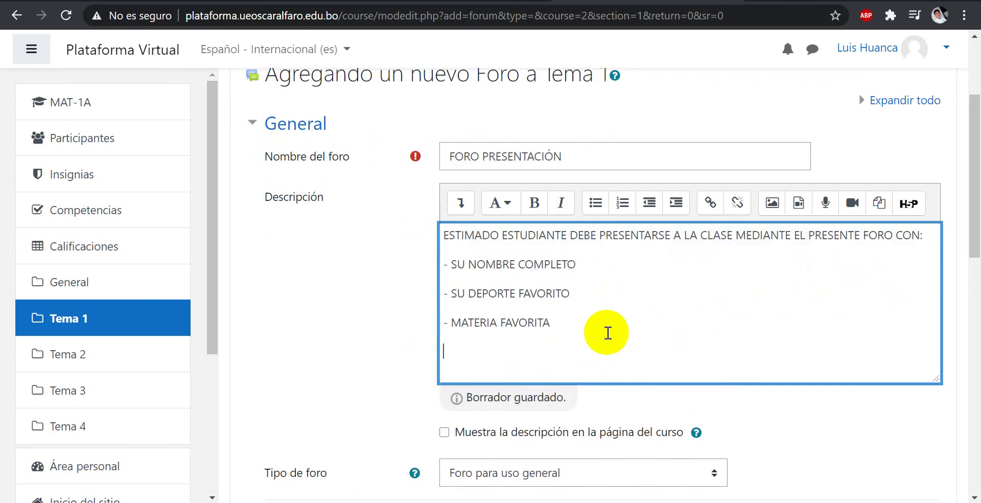
scroll(377, 345, down, 2)
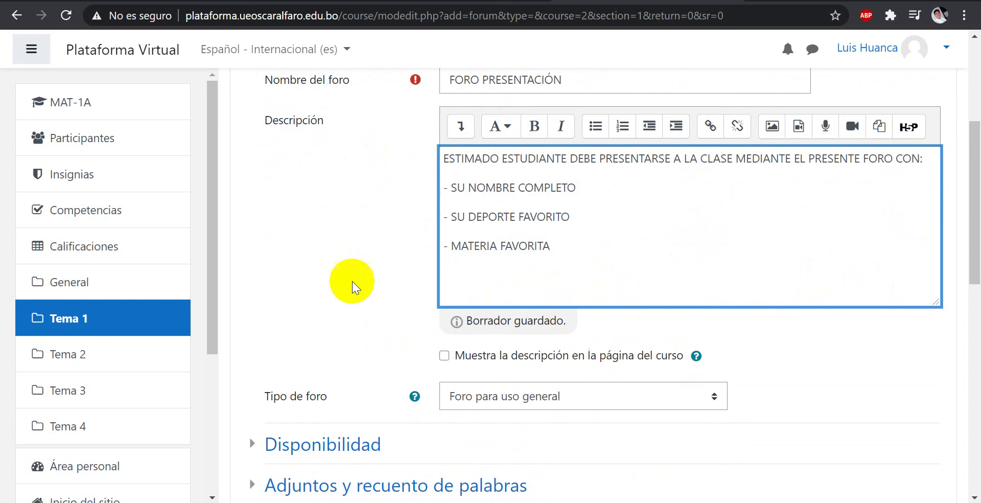
scroll(353, 283, down, 2)
scroll(357, 290, down, 2)
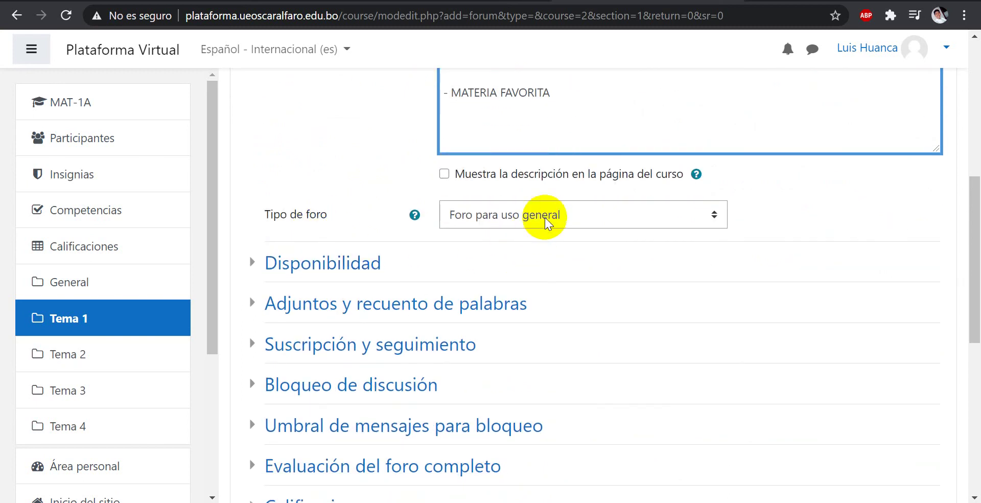
Step: Check the forum description asking students to introduce themselves, ending at MATERIA FAVORITA
click(546, 223)
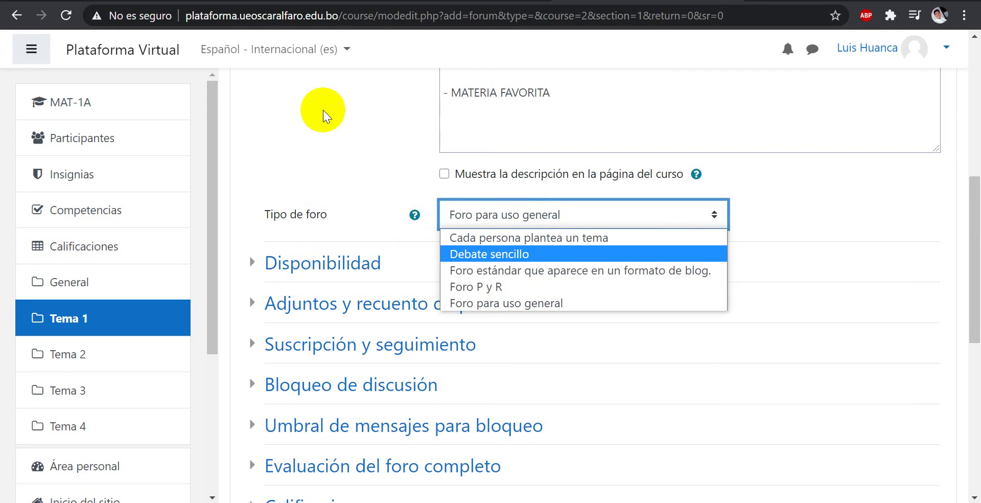
scroll(388, 148, up, 5)
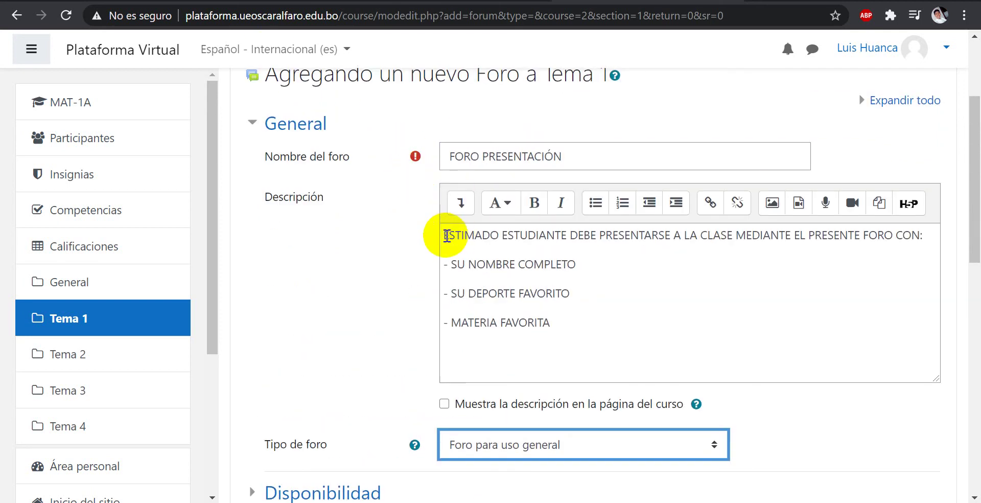
drag(443, 234, 604, 325)
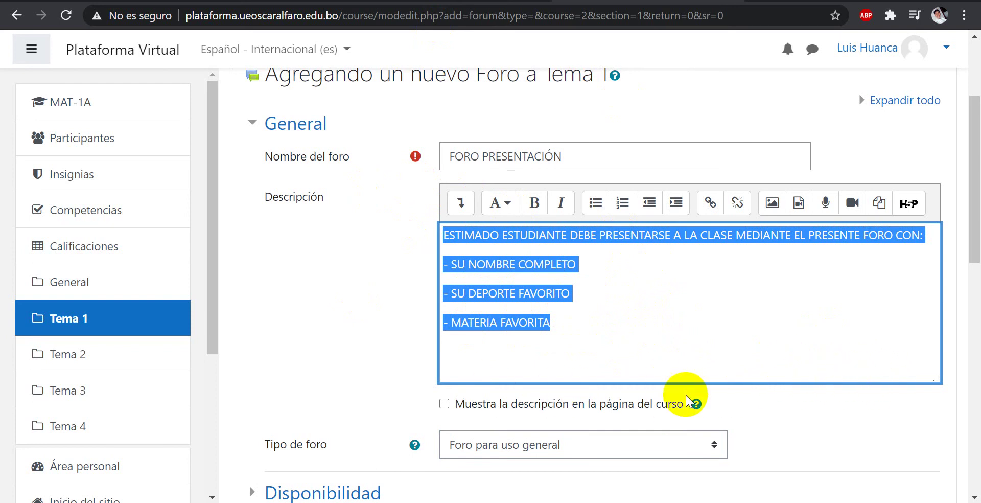
click(561, 324)
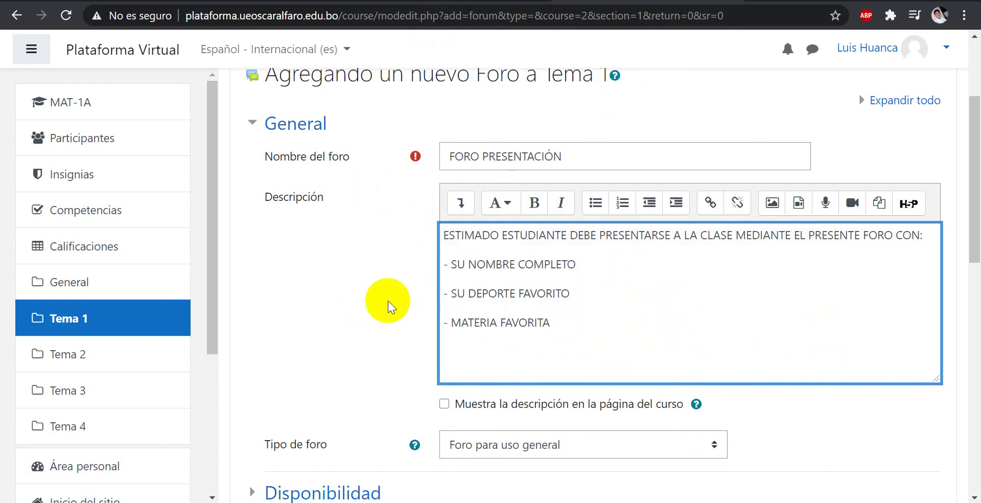
scroll(386, 301, down, 1)
Step: Set the forum type to Debate sencillo and scroll down toward Disponibilidad
click(588, 368)
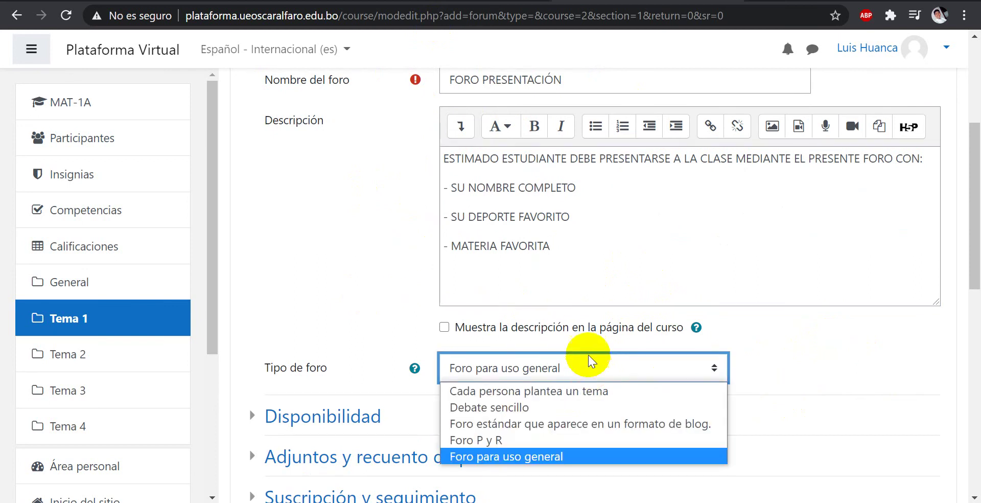
click(518, 408)
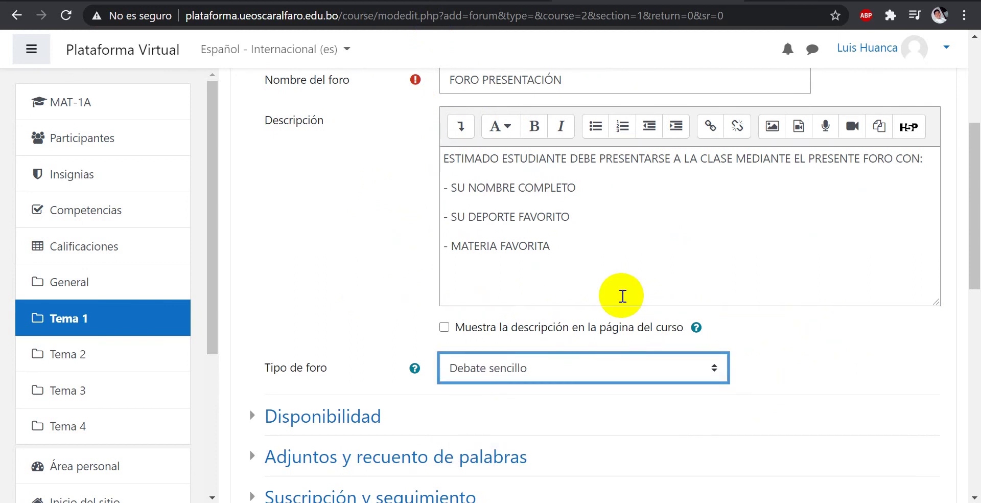
scroll(668, 340, down, 1)
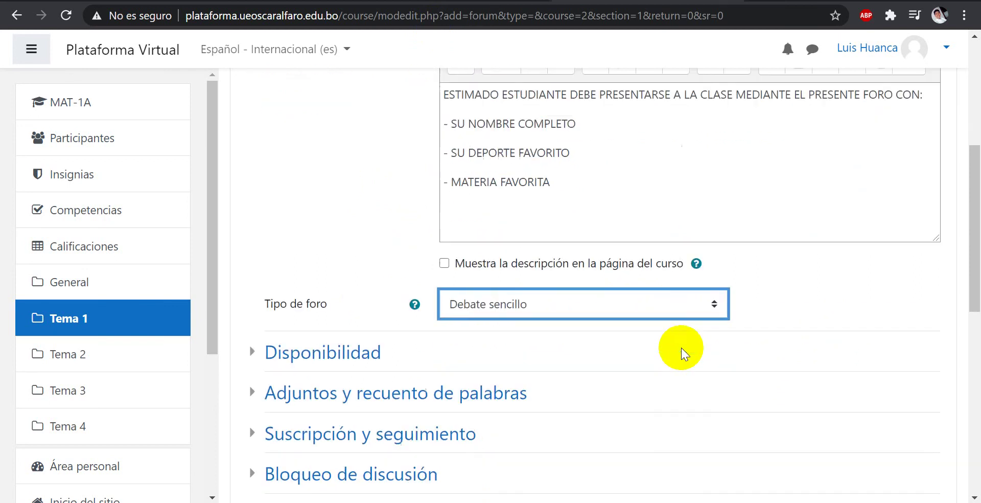
click(672, 299)
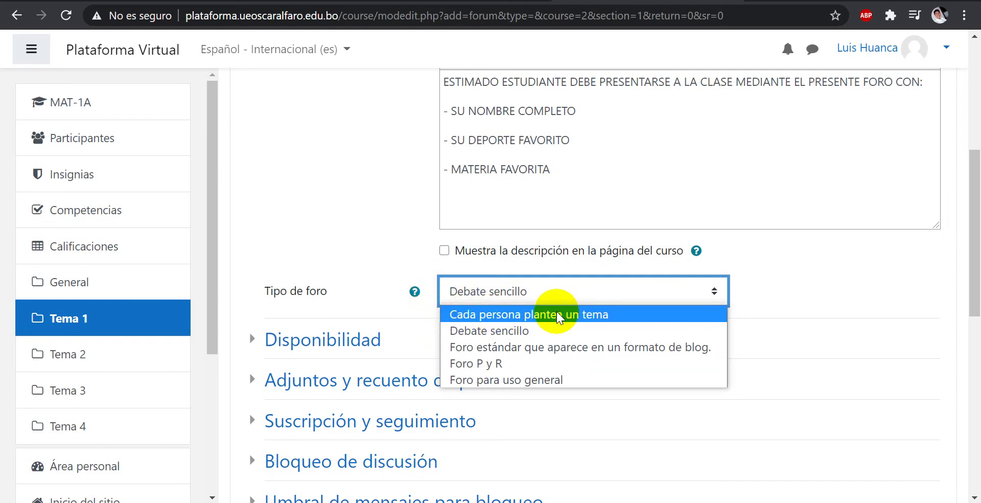
scroll(508, 230, up, 3)
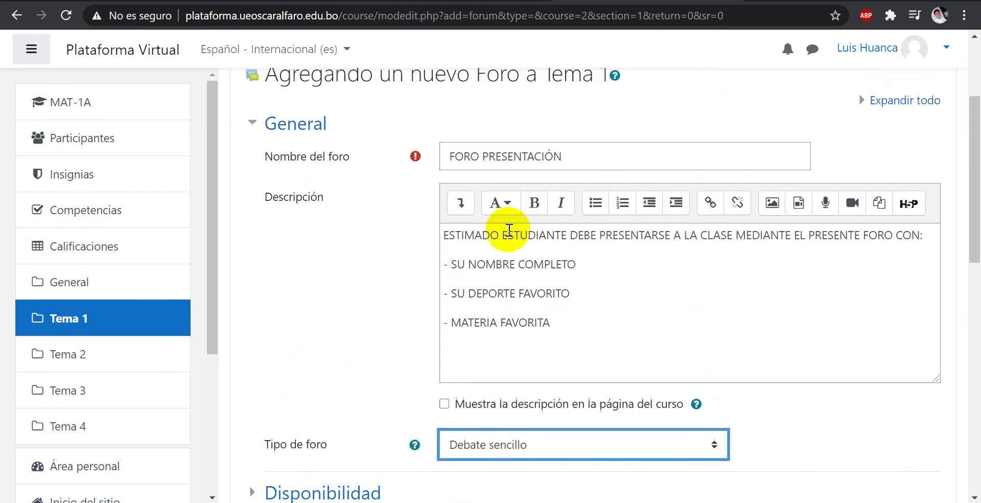
scroll(332, 281, down, 3)
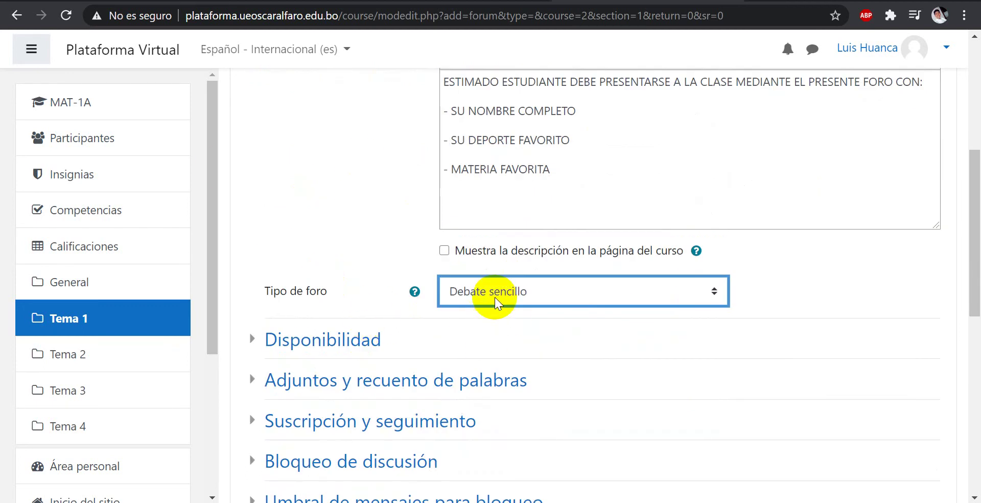
click(495, 296)
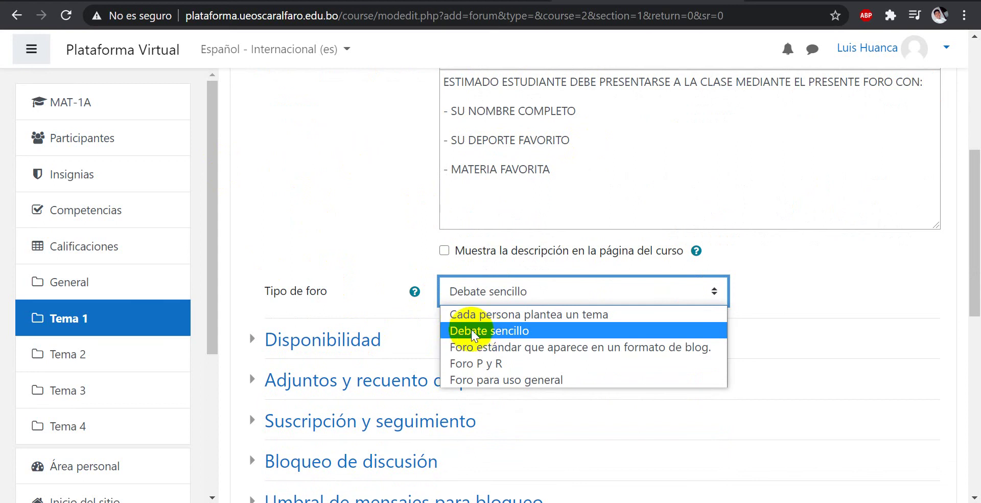
click(483, 331)
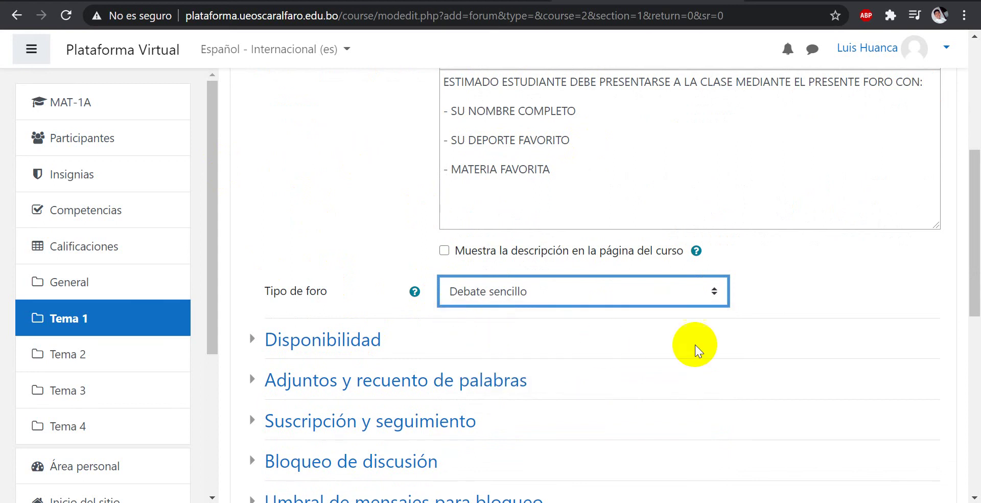
scroll(697, 345, down, 2)
scroll(402, 279, down, 2)
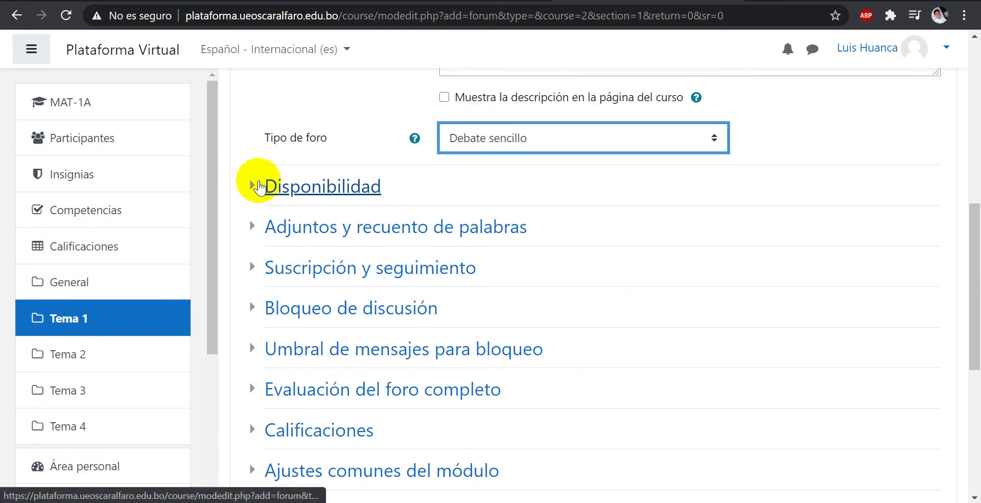
Step: Enable both availability dates and set Fecha de entrega to 18 February 2021, 00:00
click(252, 190)
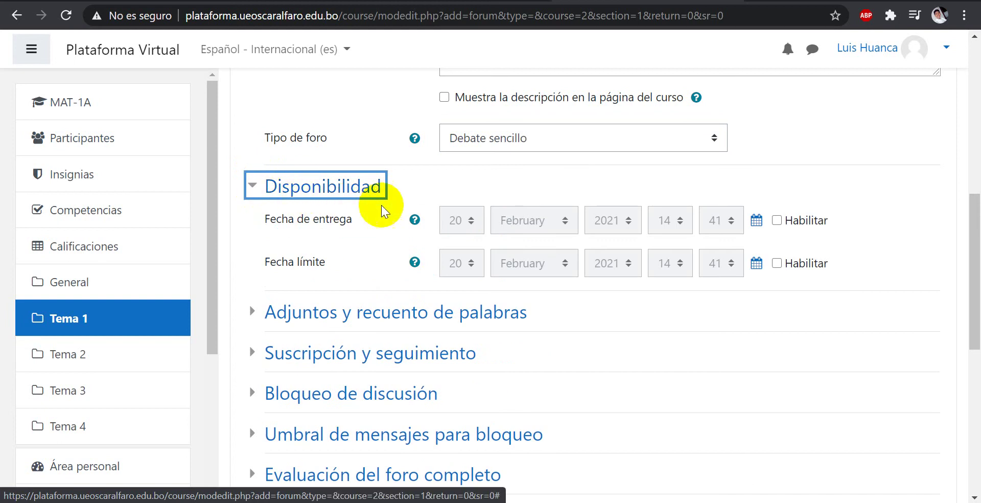
click(776, 220)
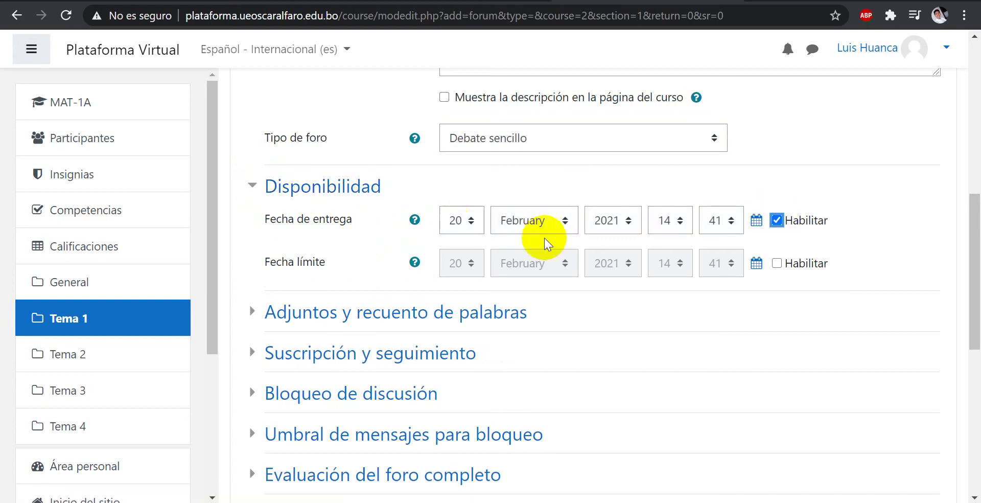
click(777, 263)
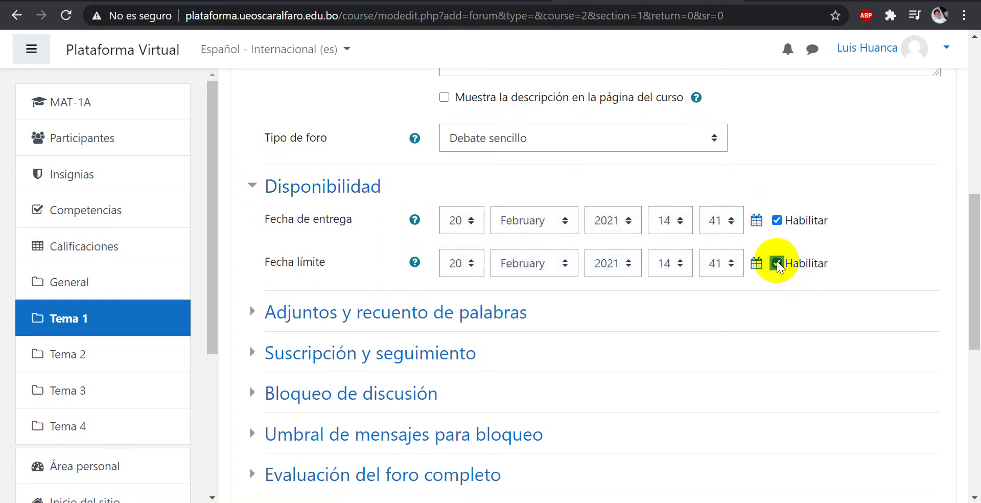
click(469, 225)
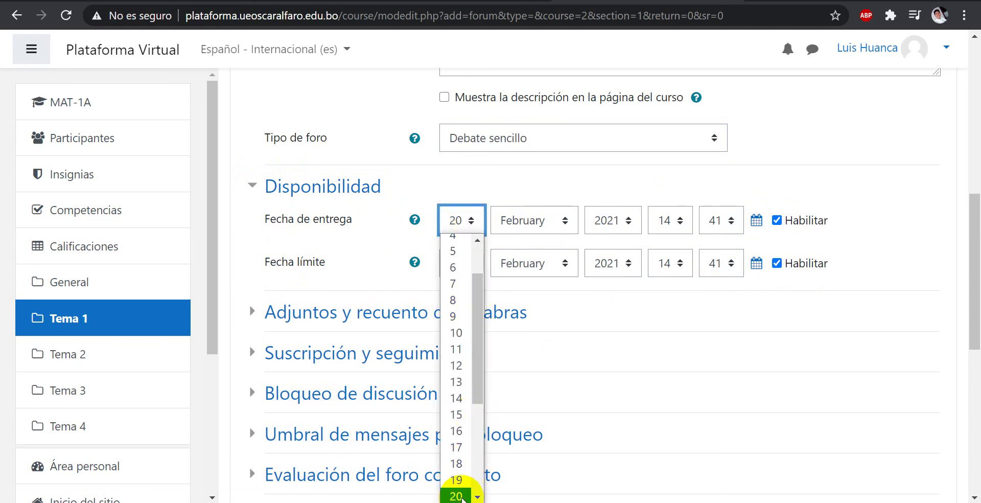
click(462, 463)
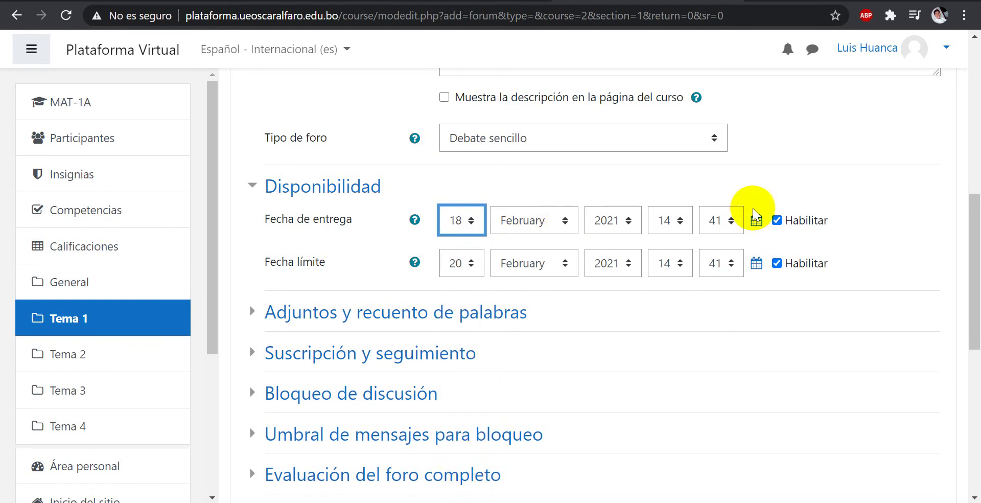
click(671, 222)
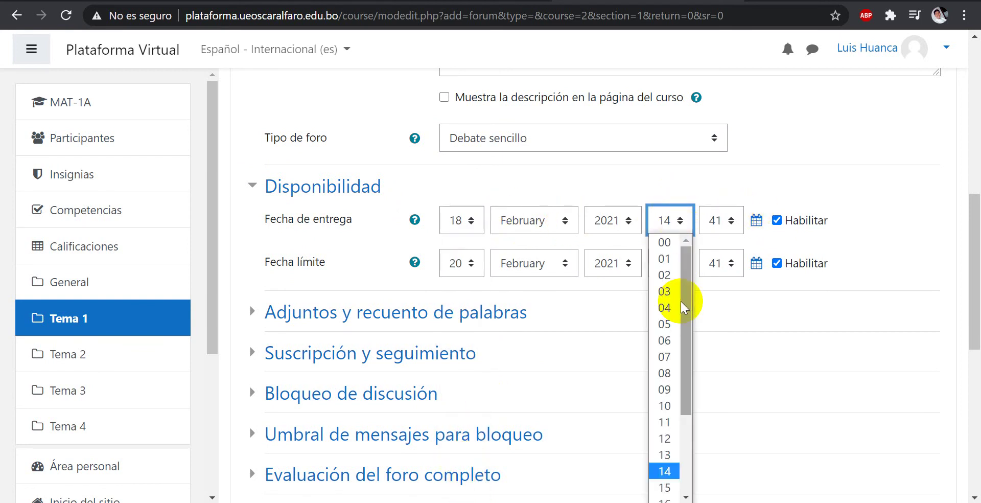
click(665, 244)
click(728, 232)
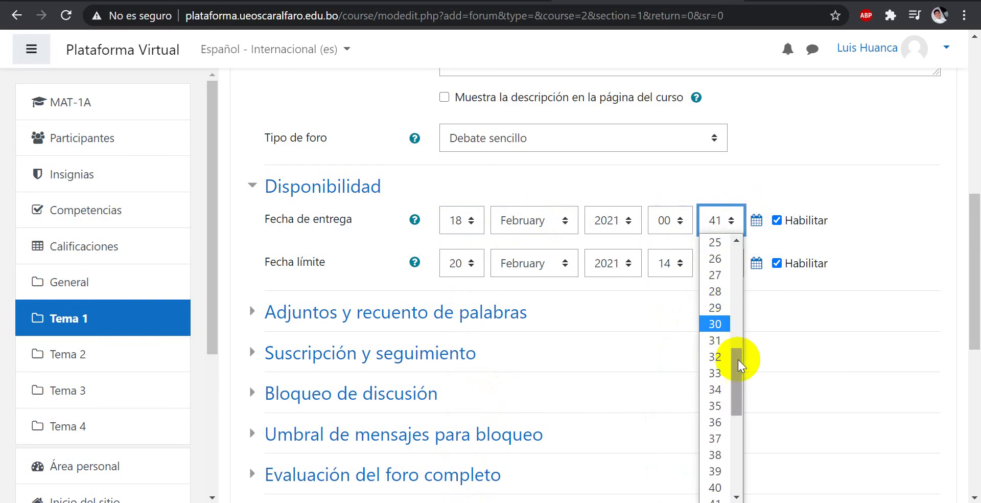
drag(736, 361, 738, 250)
click(715, 241)
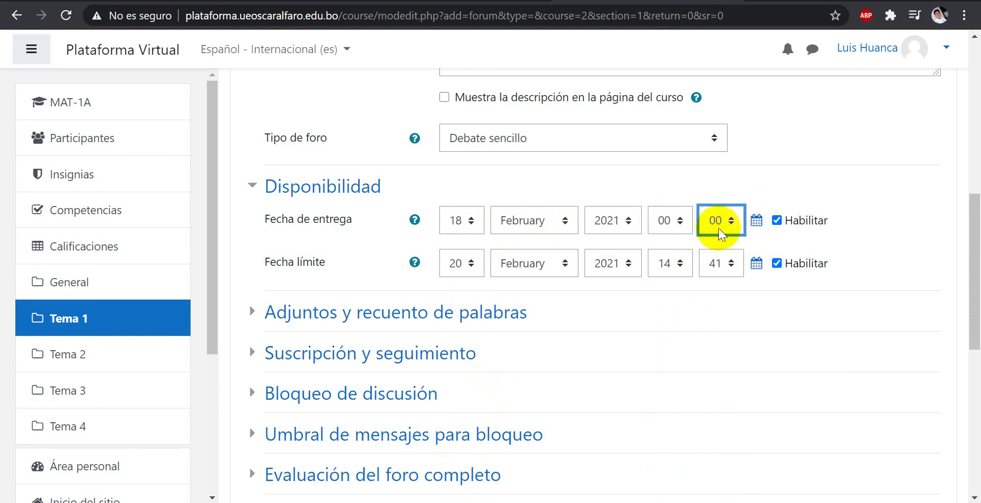
Step: Set Fecha límite to 20 February 2021 at 23:59
click(463, 263)
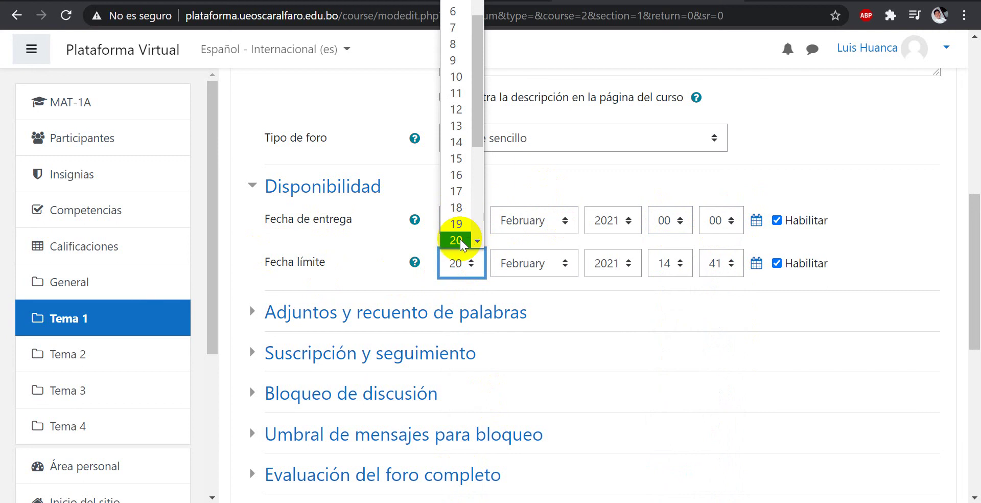
click(462, 241)
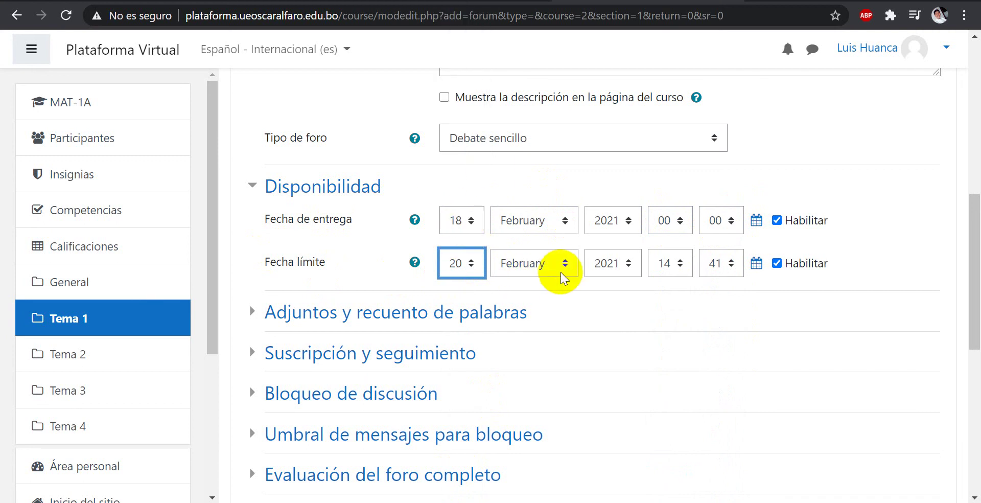
click(684, 269)
scroll(687, 205, down, 3)
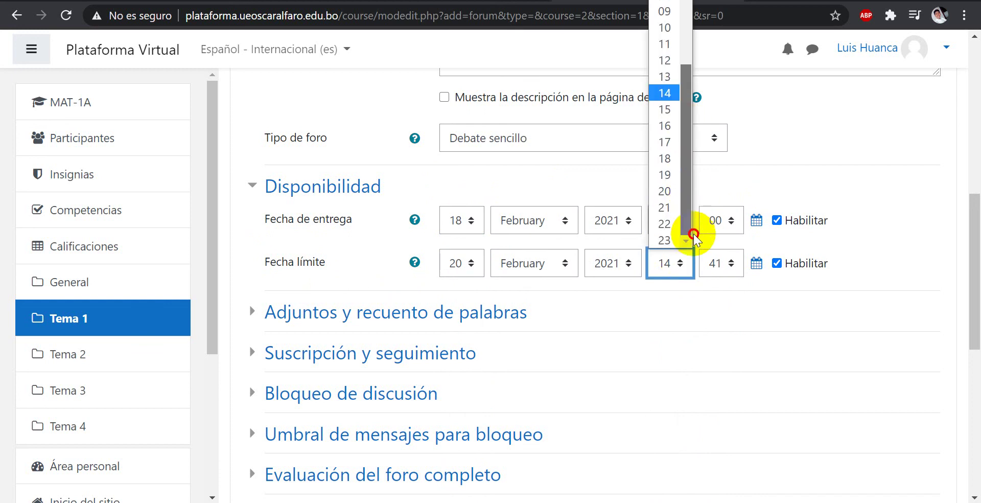
click(664, 240)
click(730, 267)
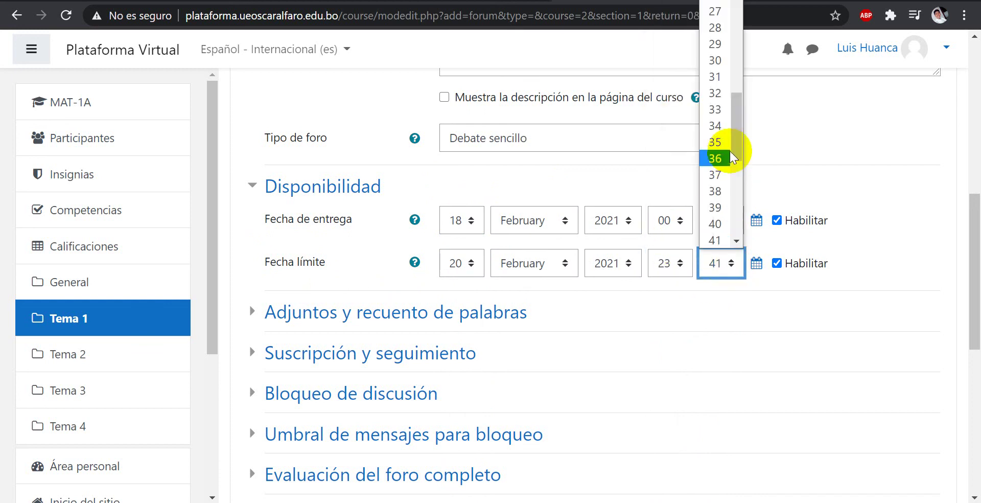
drag(740, 145, 736, 238)
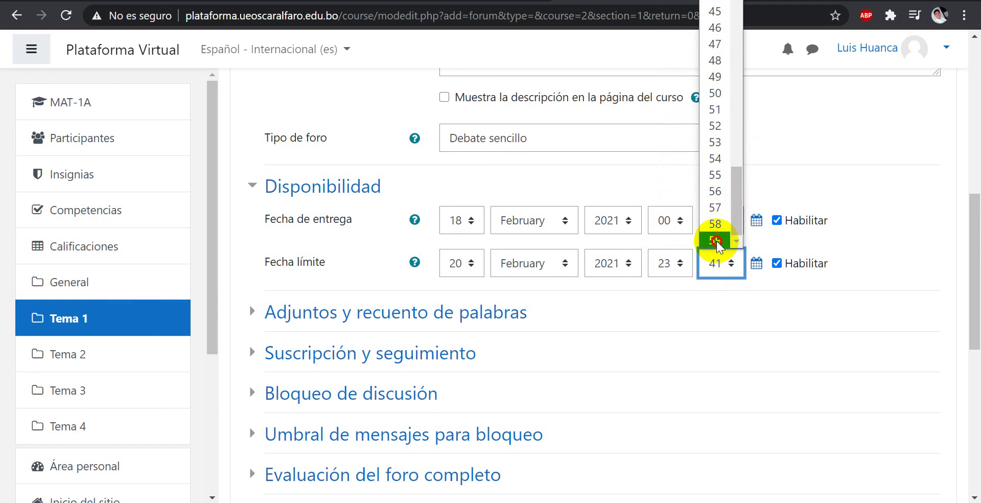
click(717, 240)
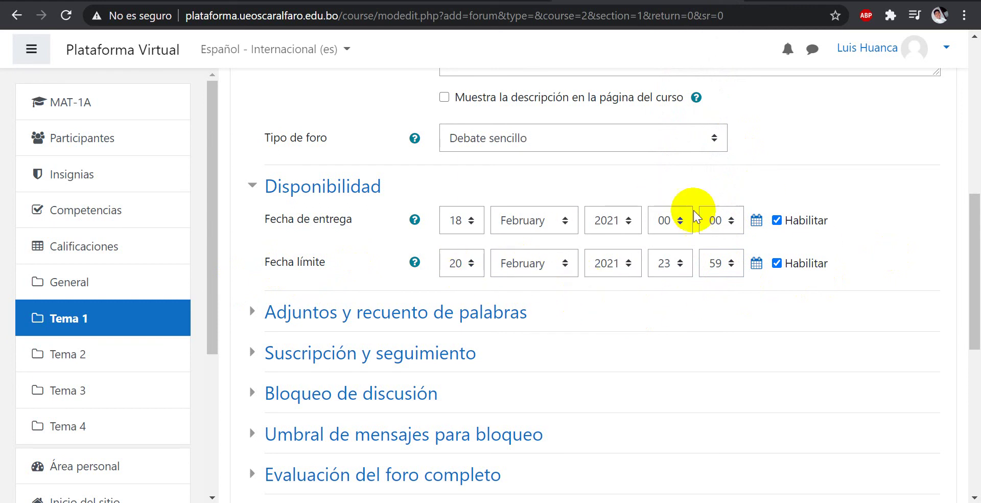
scroll(833, 262, up, 5)
Step: In the grading settings, set the rating consolidation type to Calificación máxima
scroll(833, 262, down, 5)
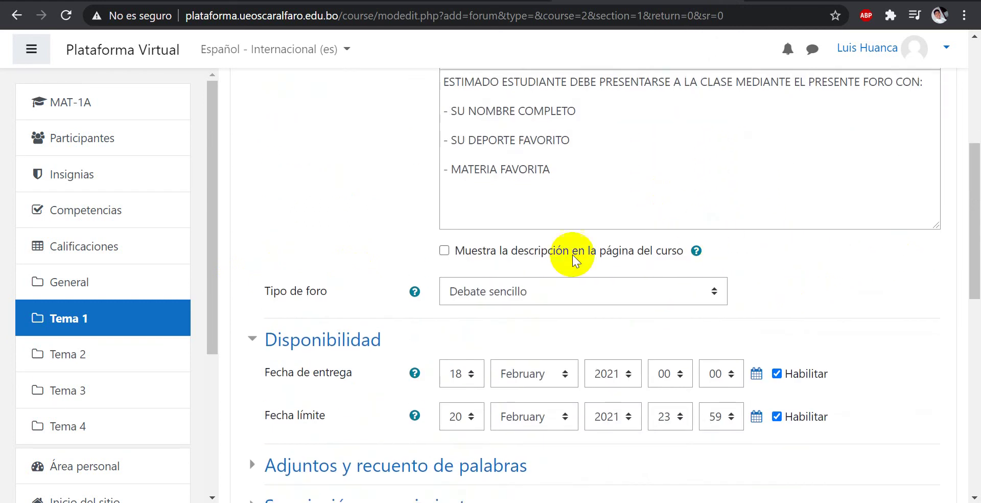
scroll(572, 326, down, 3)
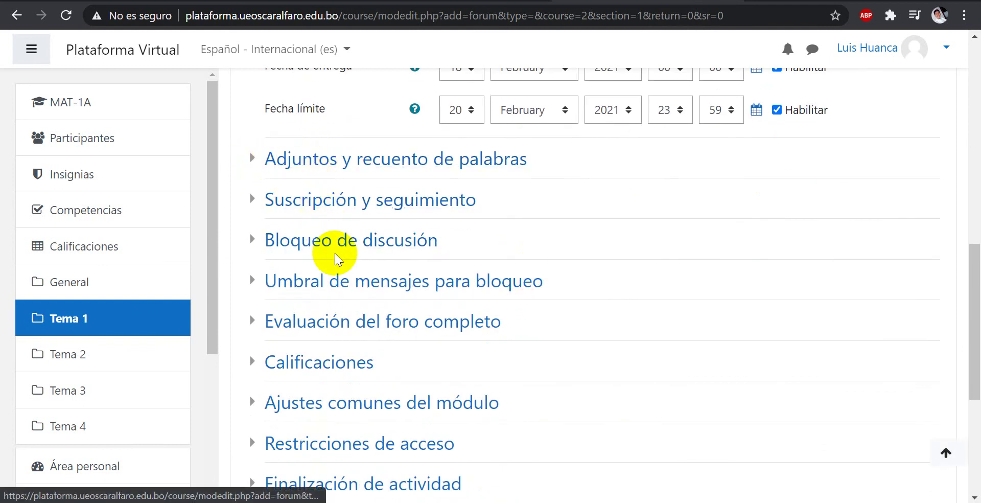
scroll(339, 255, down, 2)
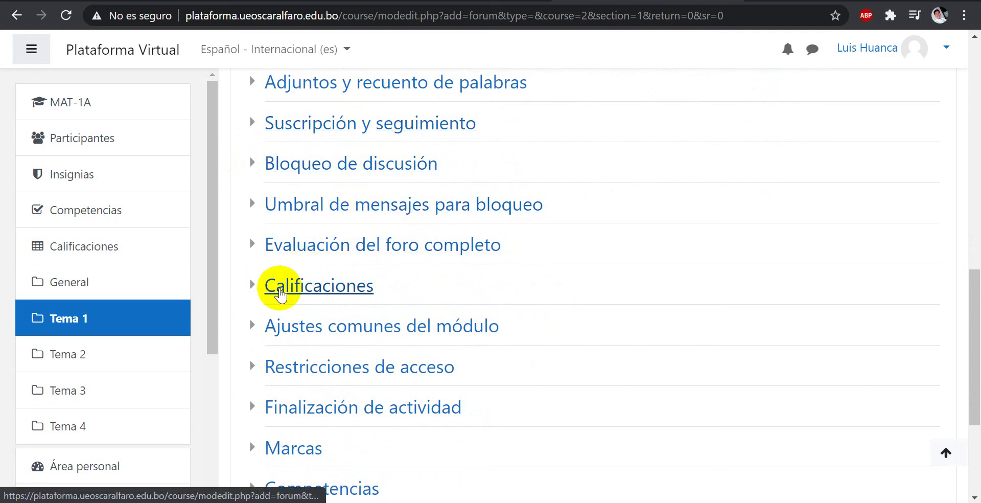
click(254, 293)
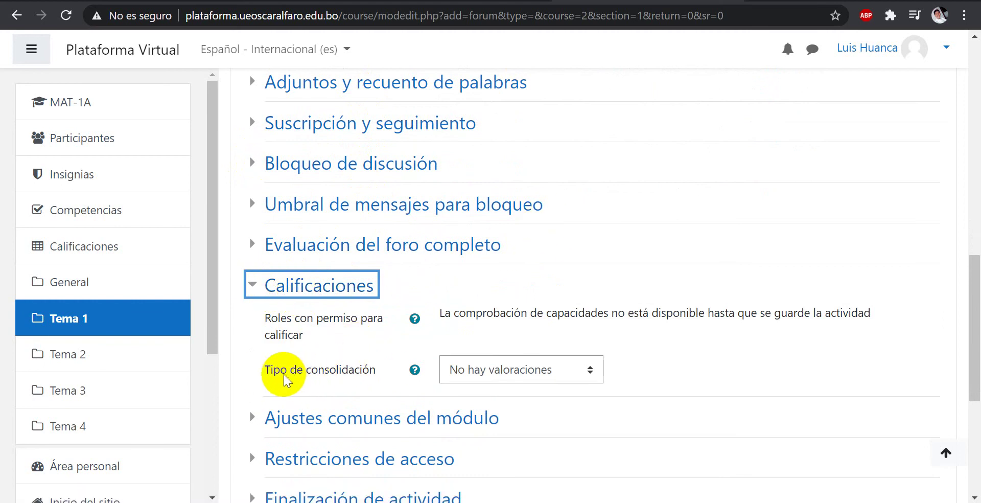
click(562, 373)
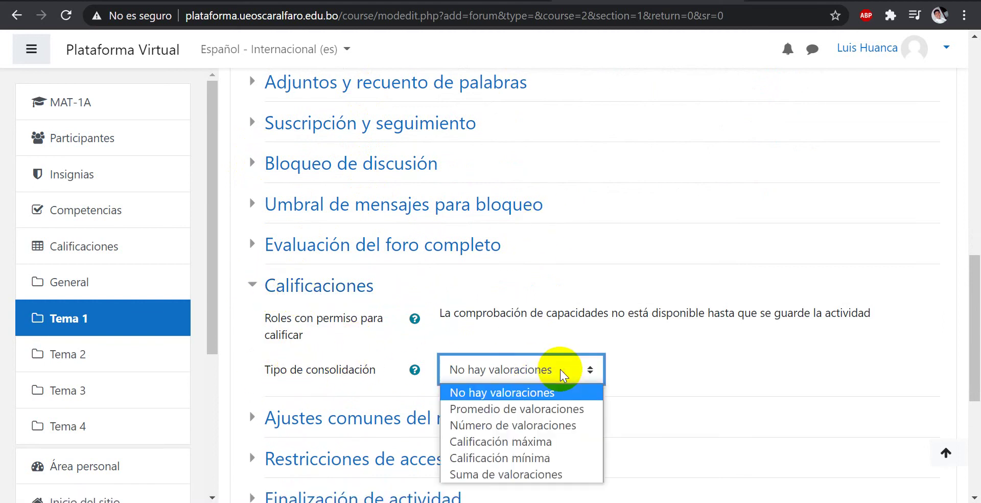
click(534, 442)
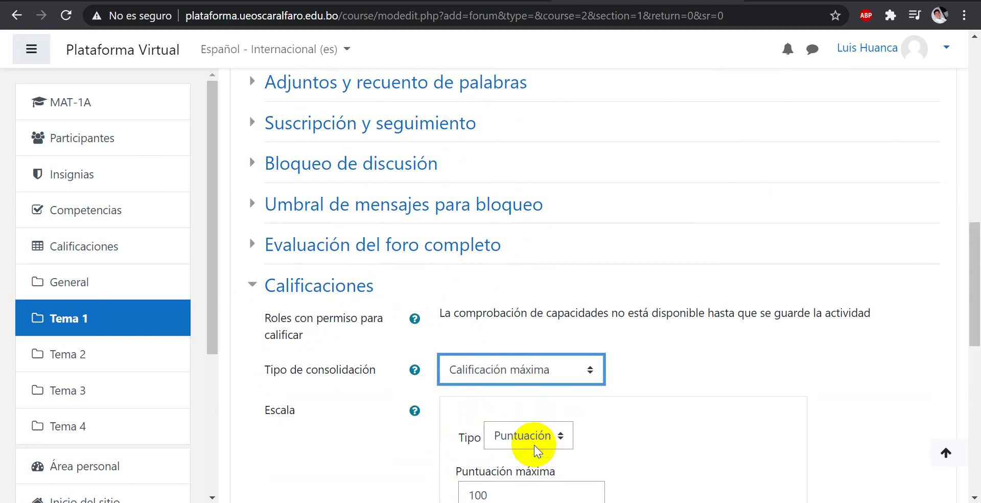
scroll(668, 383, down, 3)
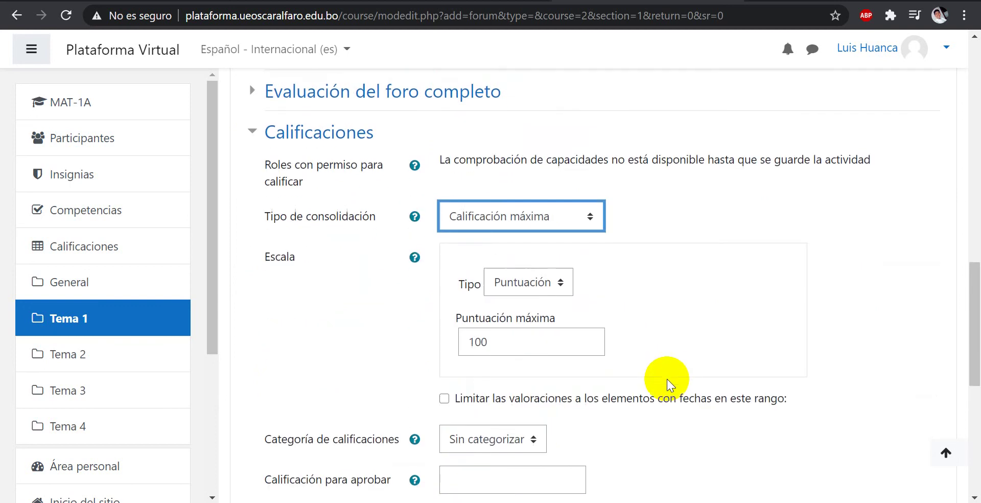
Step: Keep the maximum rating points at 100
click(513, 347)
click(410, 335)
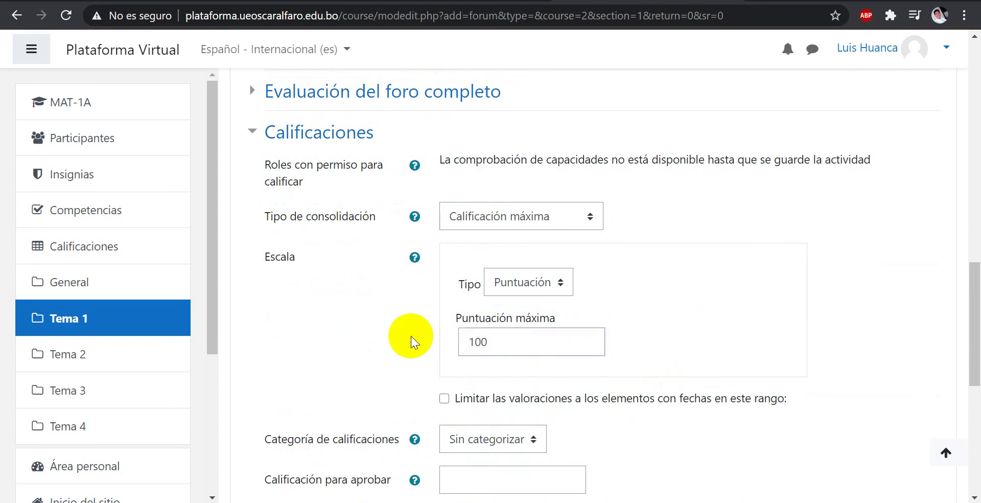
scroll(660, 295, up, 10)
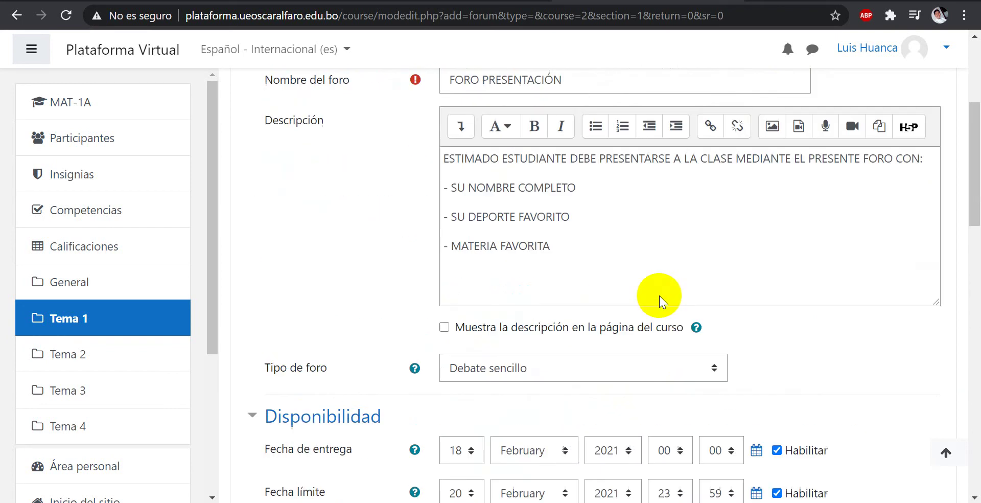
scroll(659, 296, down, 6)
scroll(659, 295, down, 6)
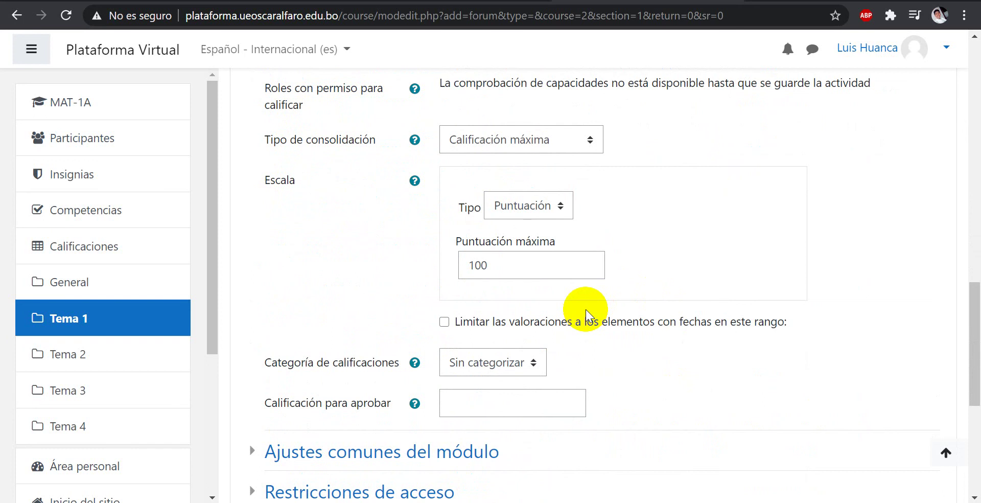
drag(472, 265, 507, 264)
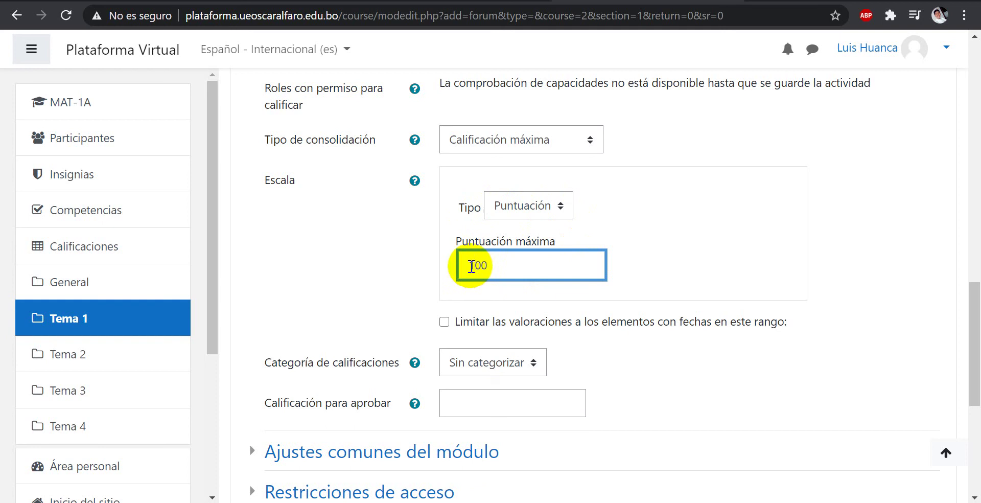
drag(472, 266, 506, 265)
click(505, 266)
click(360, 268)
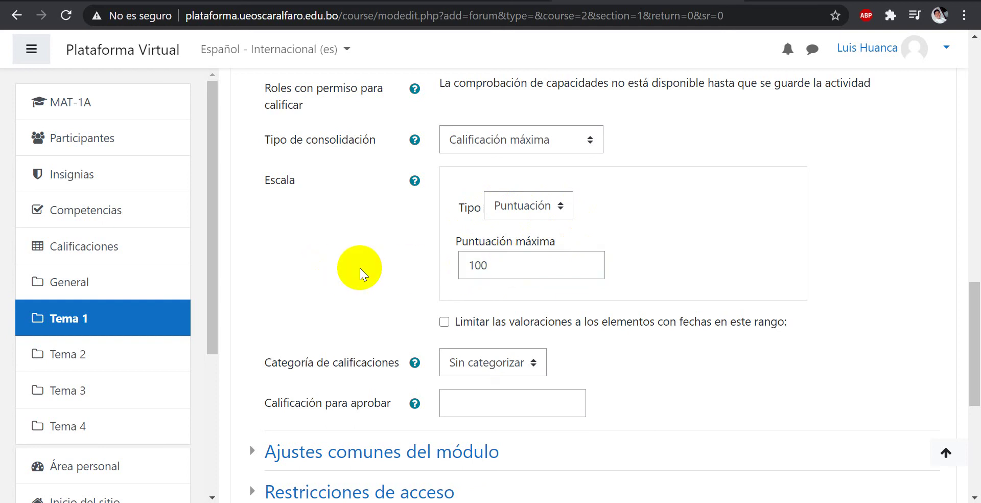
Step: Save the forum with 'Guardar cambios y regresar al curso'
scroll(359, 279, down, 1)
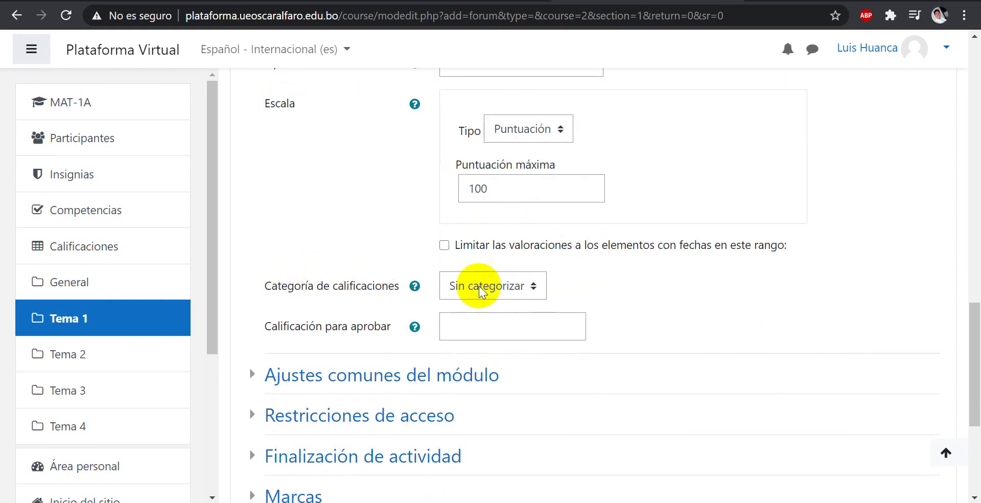
scroll(364, 305, down, 1)
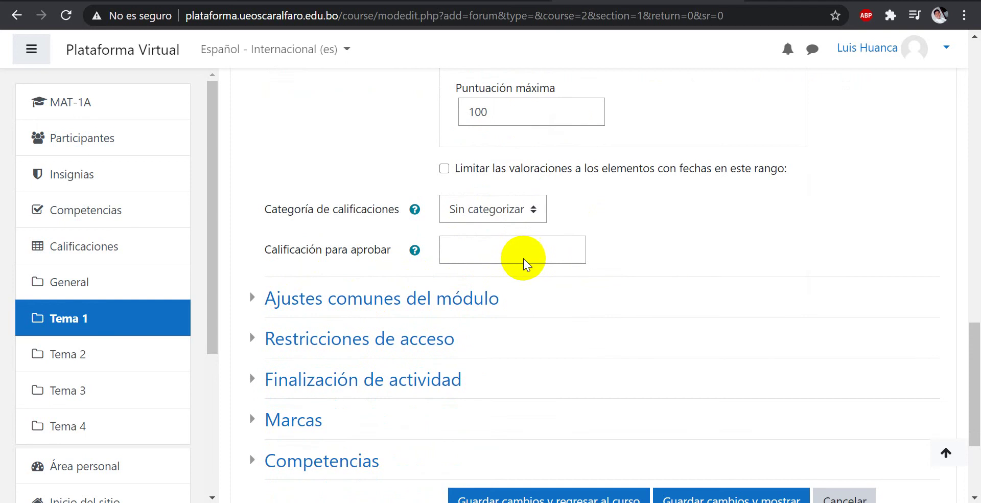
scroll(529, 307, down, 1)
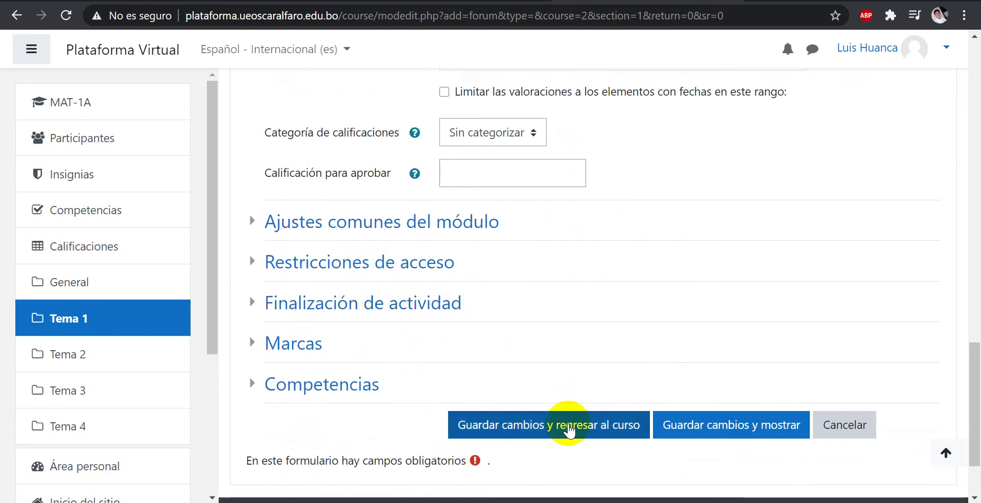
click(570, 426)
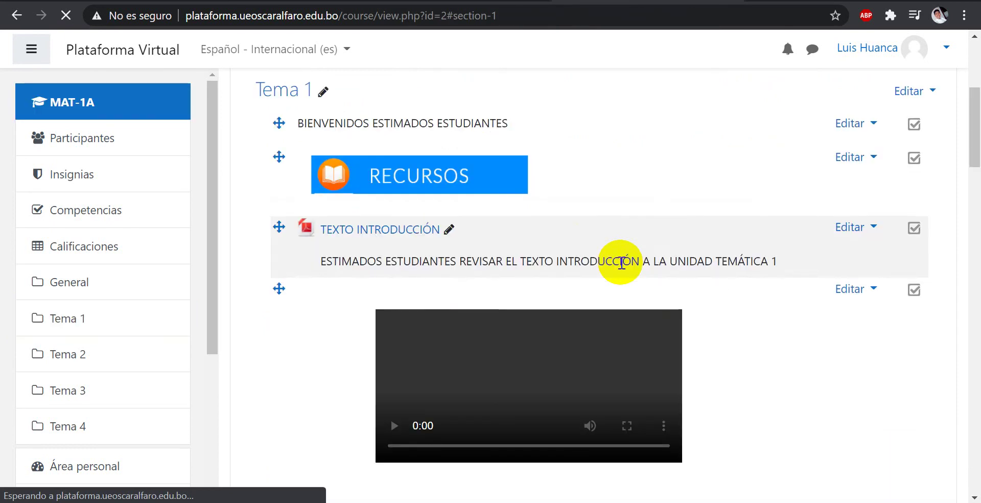
Step: Turn off editing mode on the MATEMÁTICAS 1 course
scroll(905, 339, down, 4)
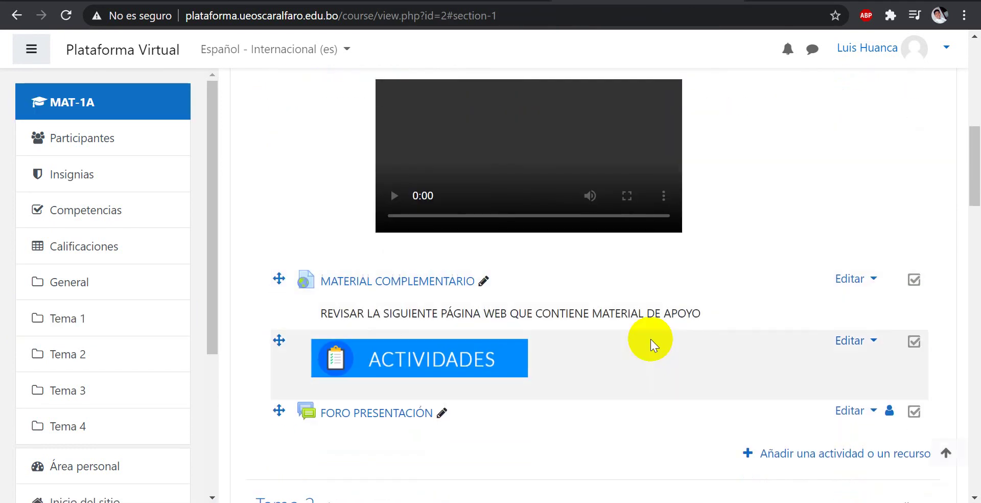
scroll(464, 355, down, 1)
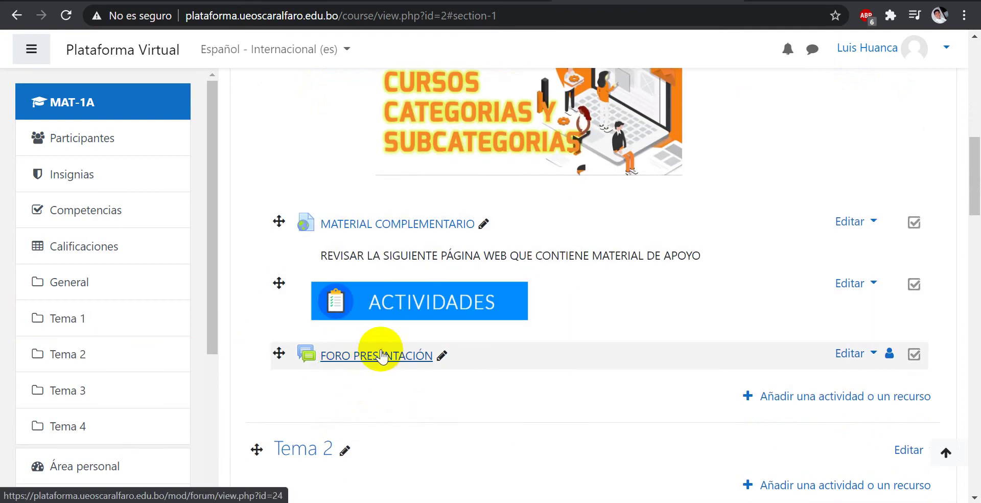
scroll(691, 343, up, 10)
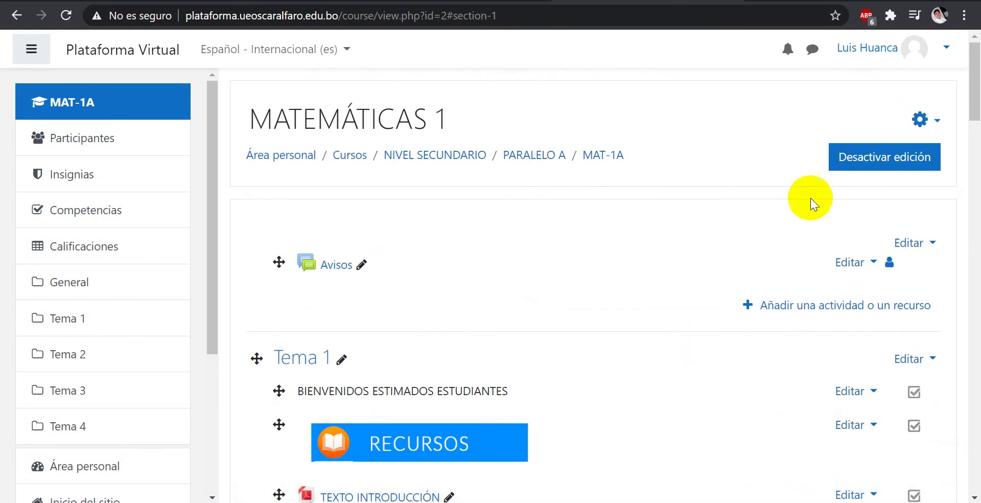
click(917, 156)
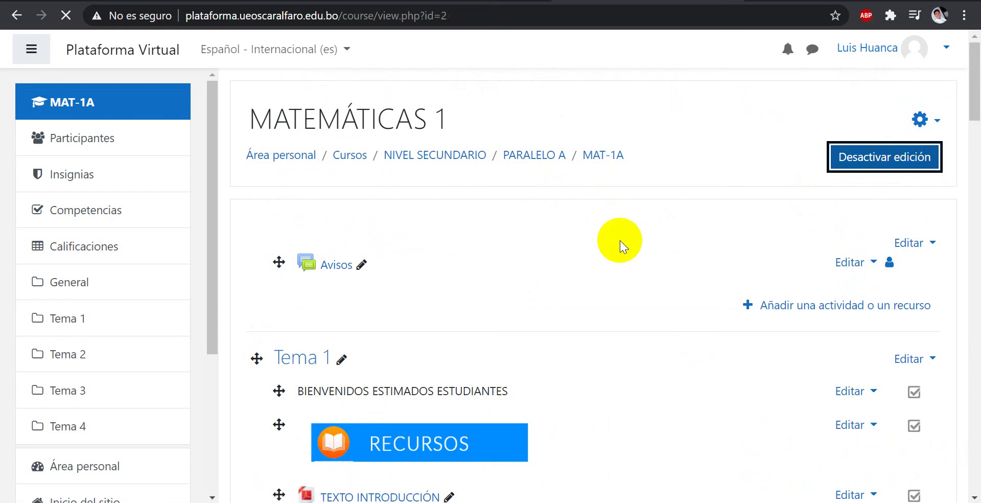
Step: Open the FORO PRESENTACIÓN forum in Tema 1
scroll(620, 240, down, 5)
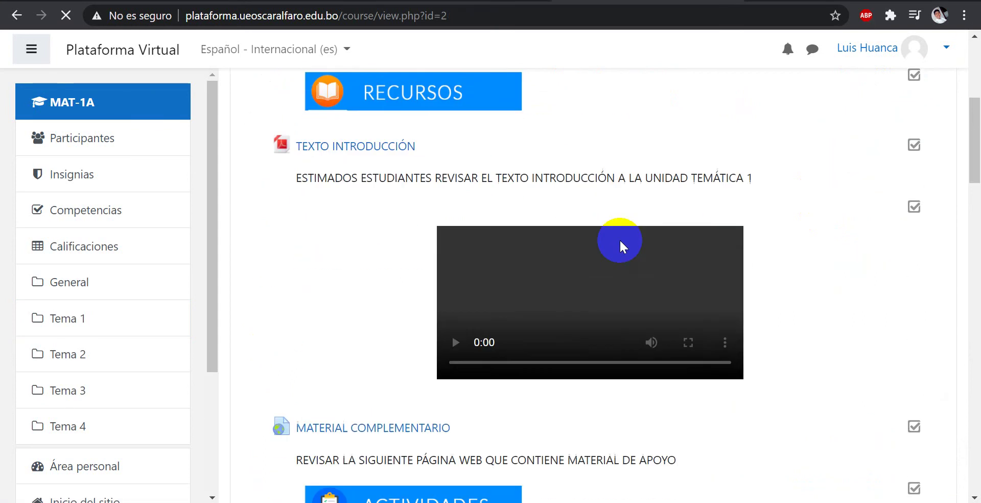
scroll(619, 238, down, 4)
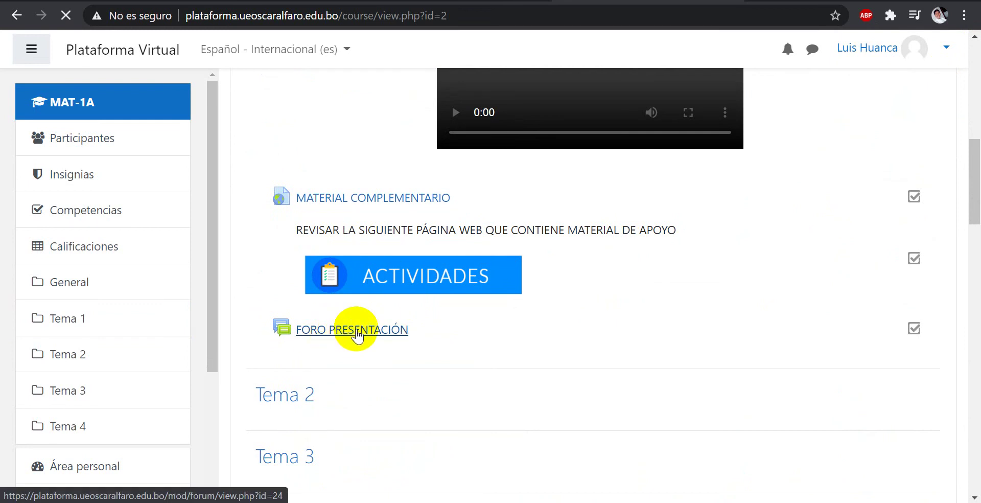
click(357, 337)
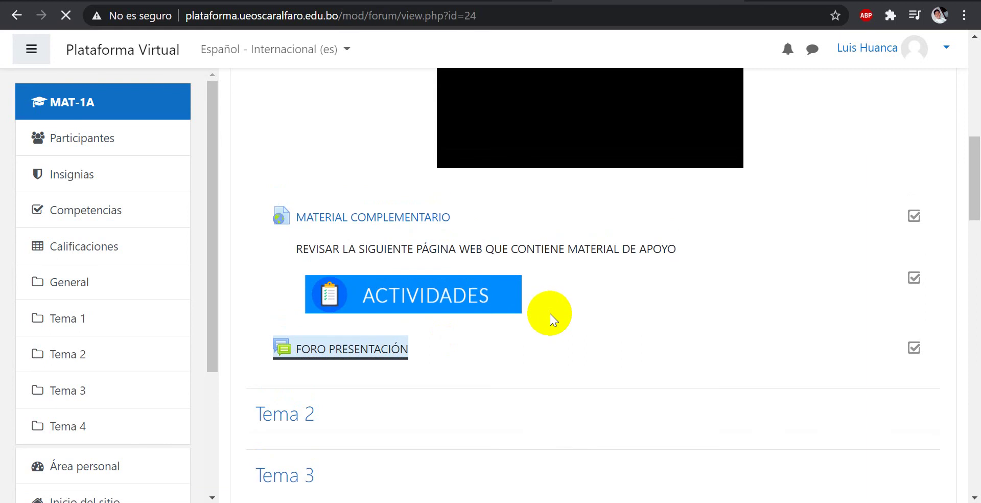
Step: Read through the forum's introduction instructions
scroll(550, 314, down, 4)
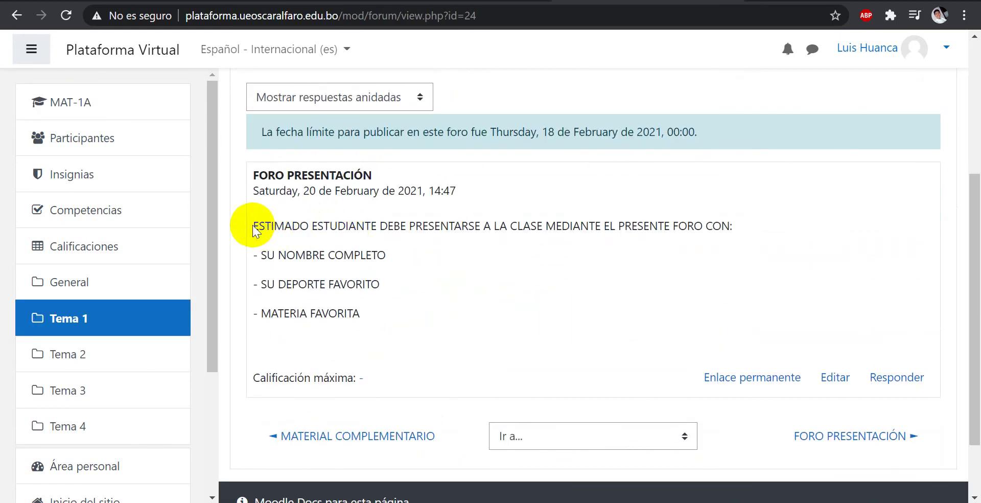
drag(252, 225, 361, 321)
click(373, 315)
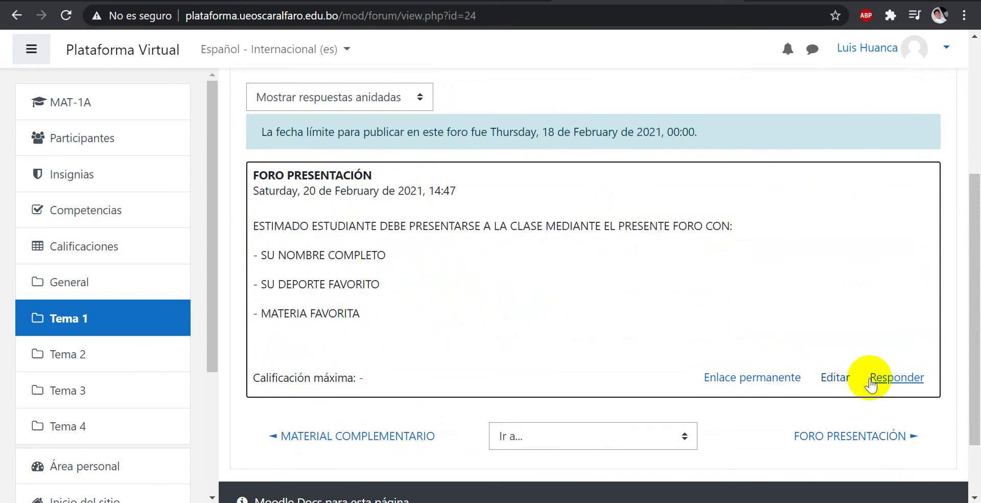
scroll(894, 379, down, 2)
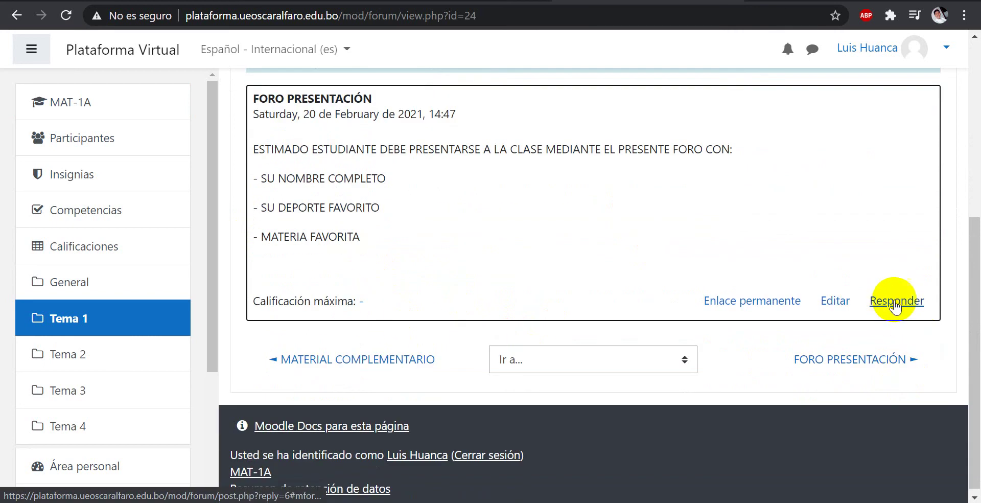
Step: Write a reply greeting the teacher and classmates, giving the student's name and favourite subject MATEMÁTICAS
click(897, 306)
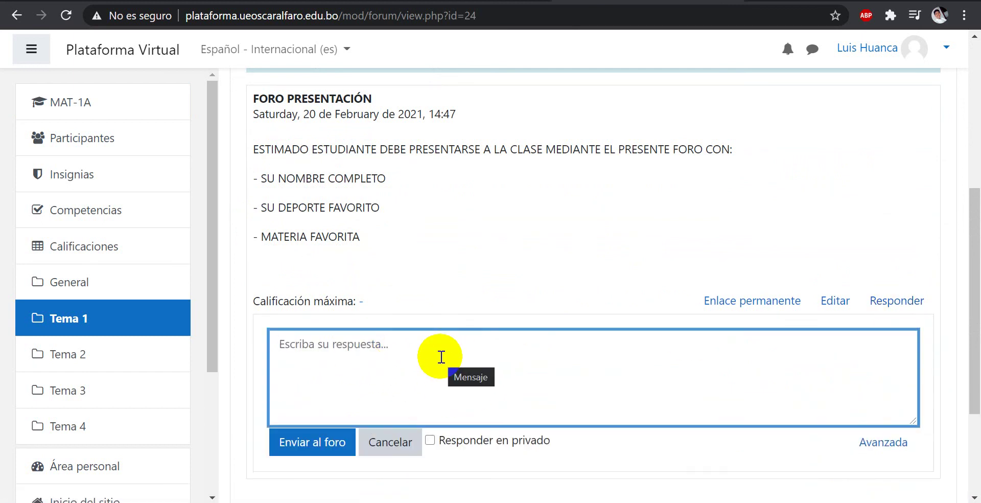
text(ANA FERNANDEZ)
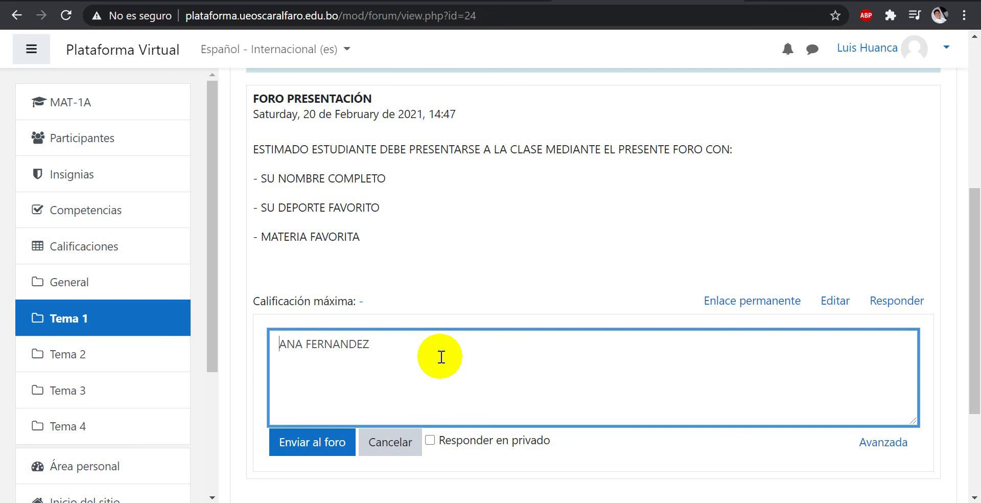
text(BUENAS TARDES )
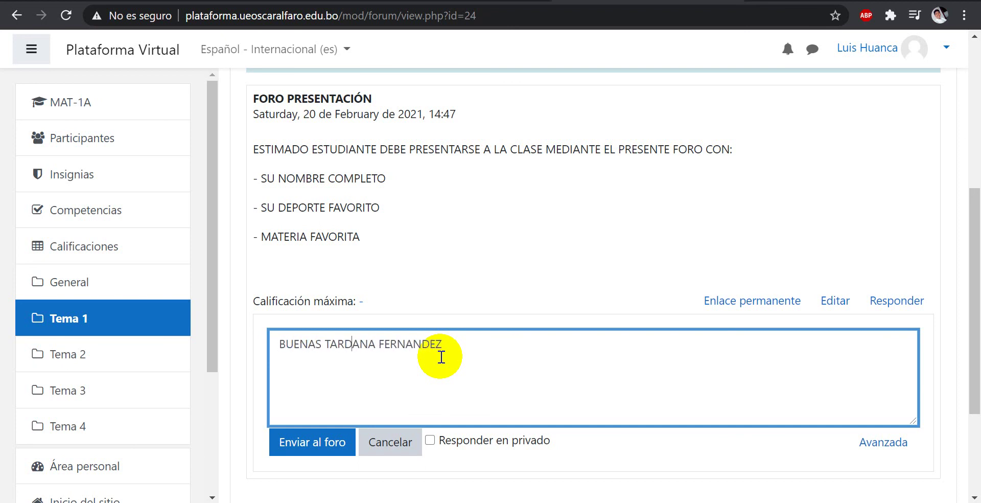
text(P)
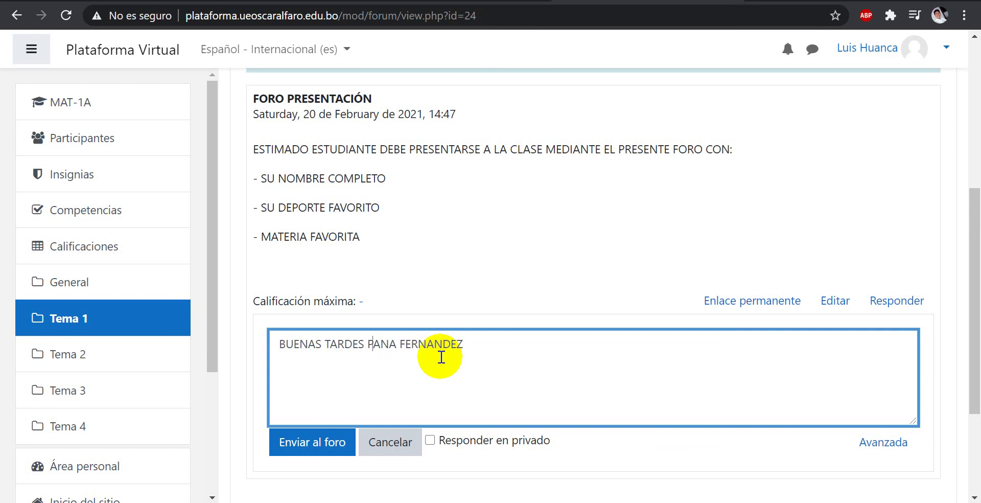
text(ROFE Y COMPA)
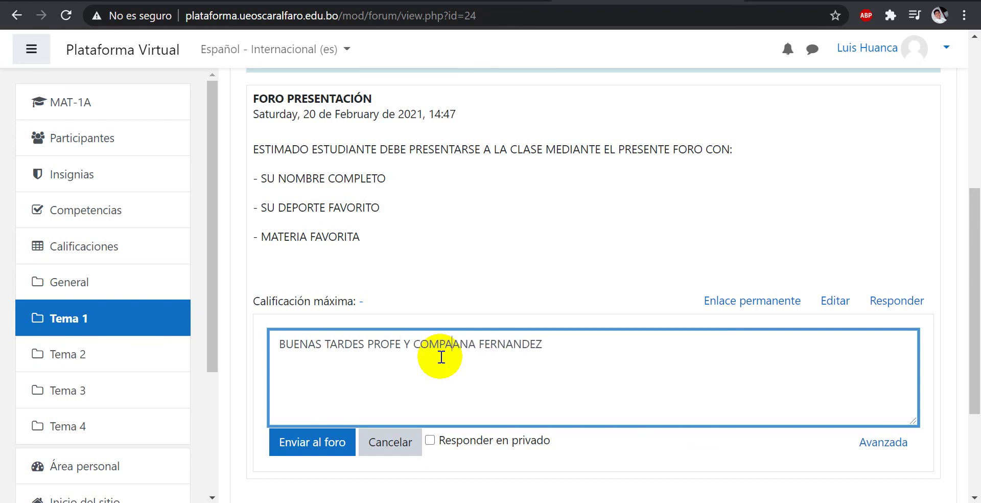
text(ÑEROS )
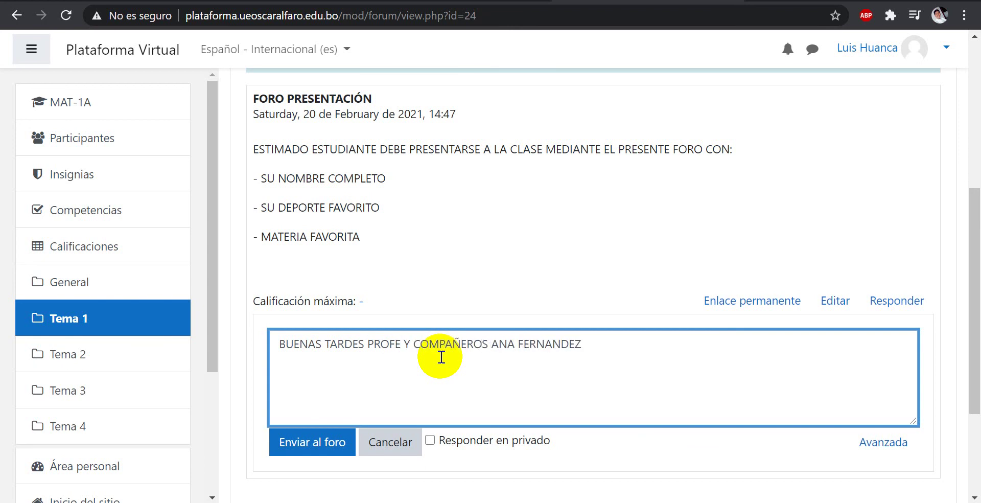
text(MI NOMBRE)
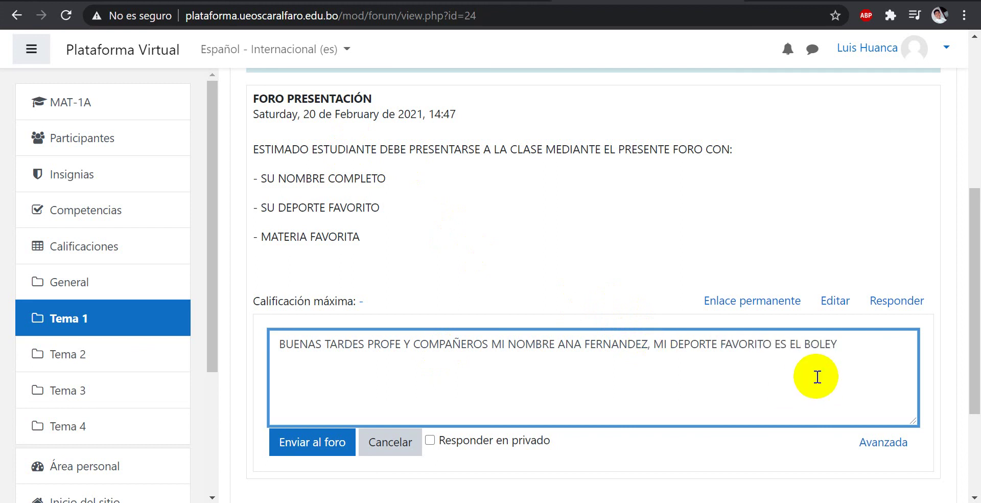
click(841, 343)
text(Y )
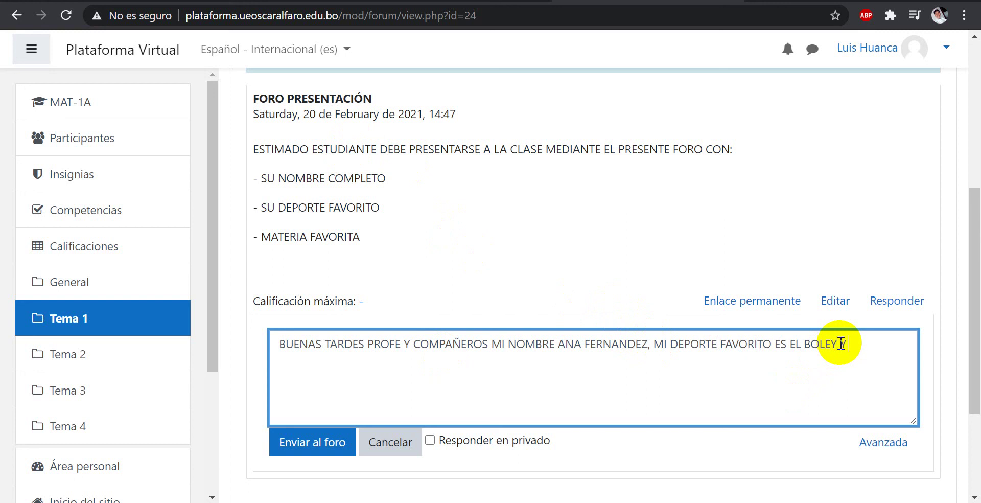
text(MI CAN)
key(BackSpace)
key(BackSpace)
key(BackSpace)
text(MATERIA FAVORTI A)
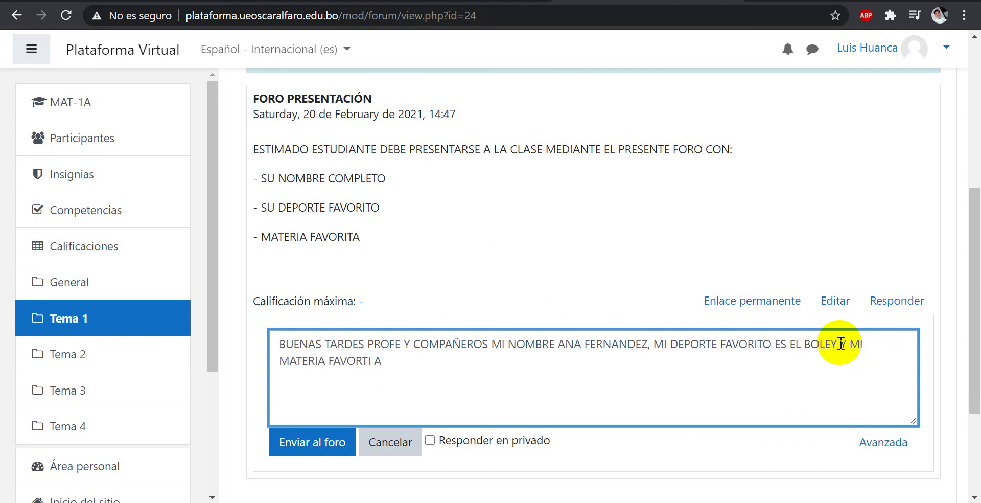
text(ES)
key(BackSpace)
key(BackSpace)
key(BackSpace)
key(BackSpace)
key(BackSpace)
text(ITA ES MATEMAT)
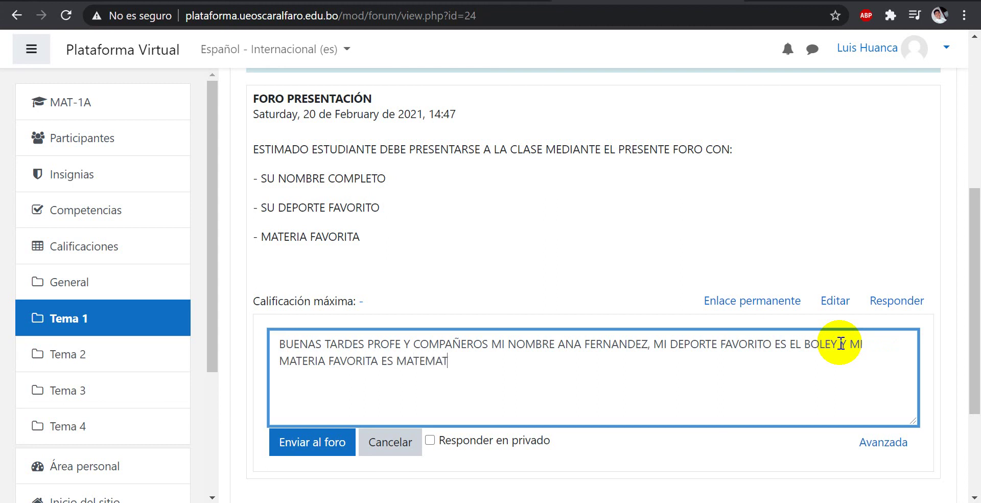
text(EMÁTICAS.)
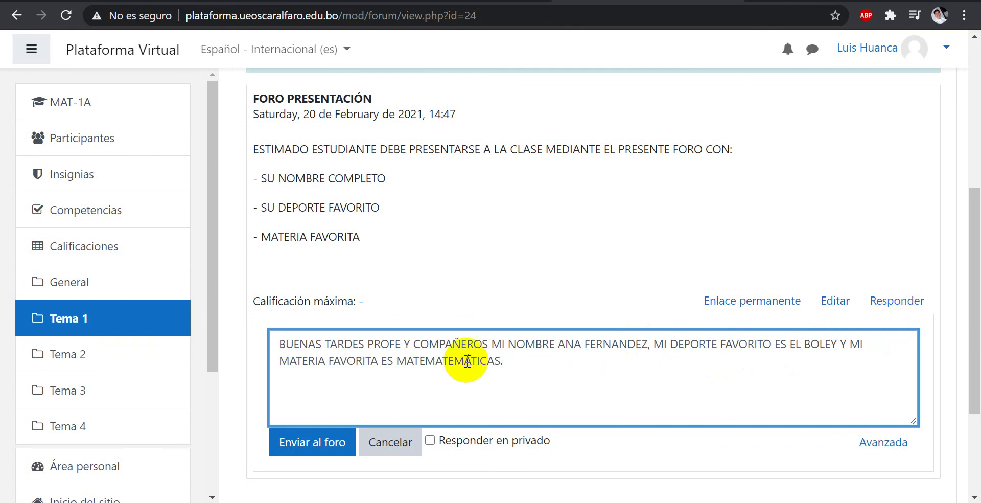
Step: Post the reply with 'Enviar al foro' and return to Tema 1
scroll(357, 263, down, 2)
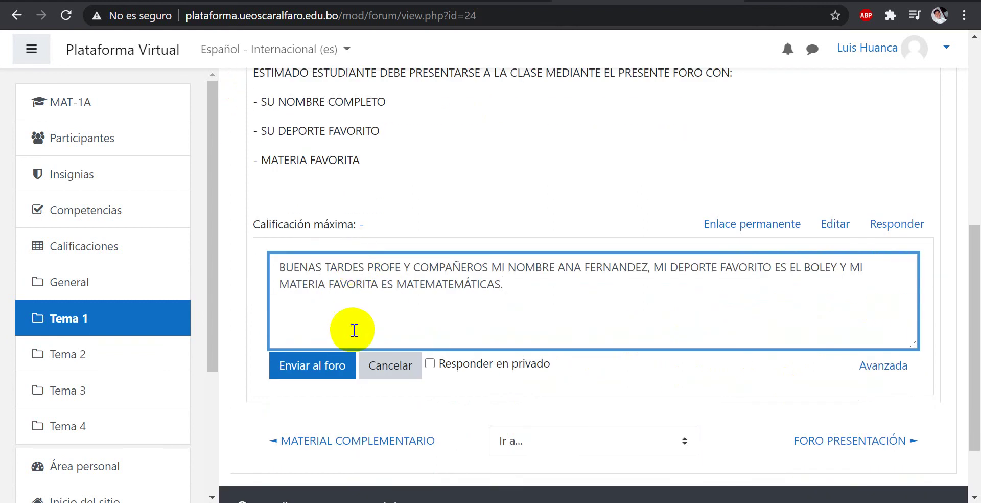
click(325, 365)
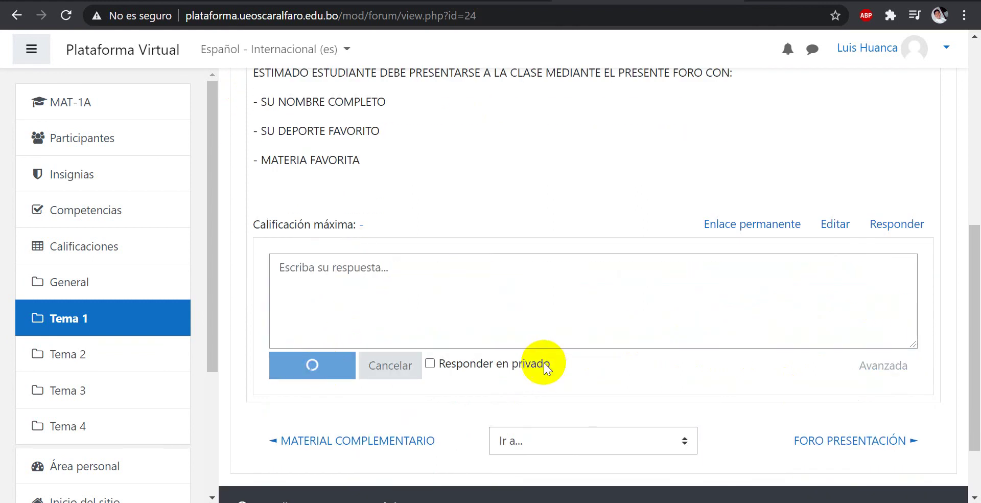
scroll(477, 183, up, 3)
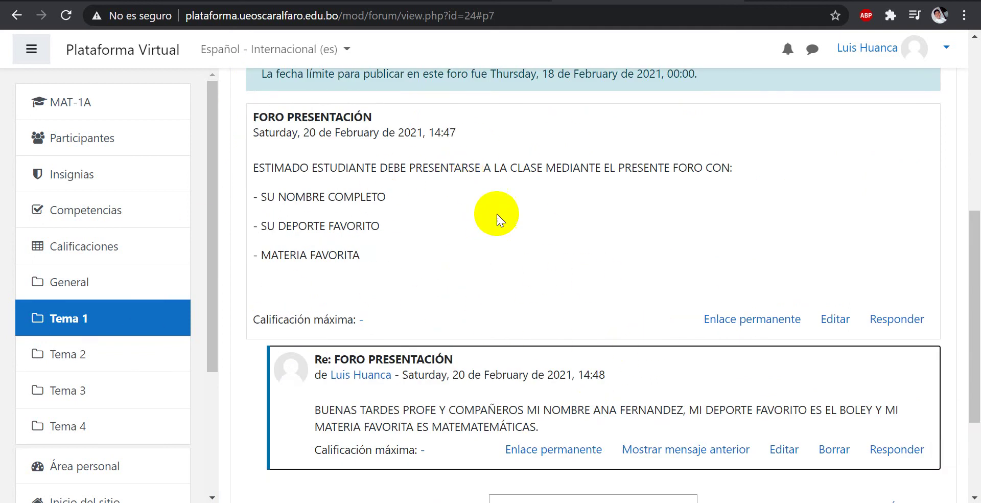
scroll(499, 312, down, 2)
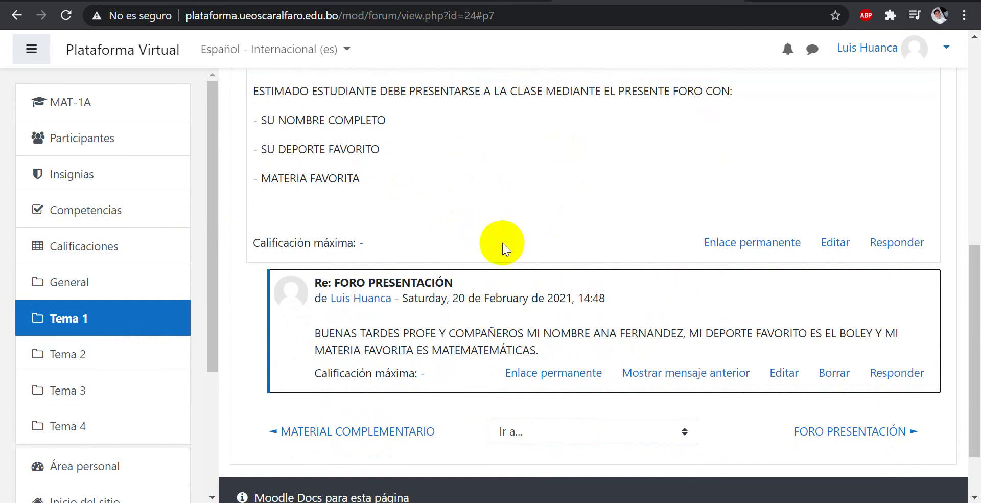
scroll(706, 331, up, 9)
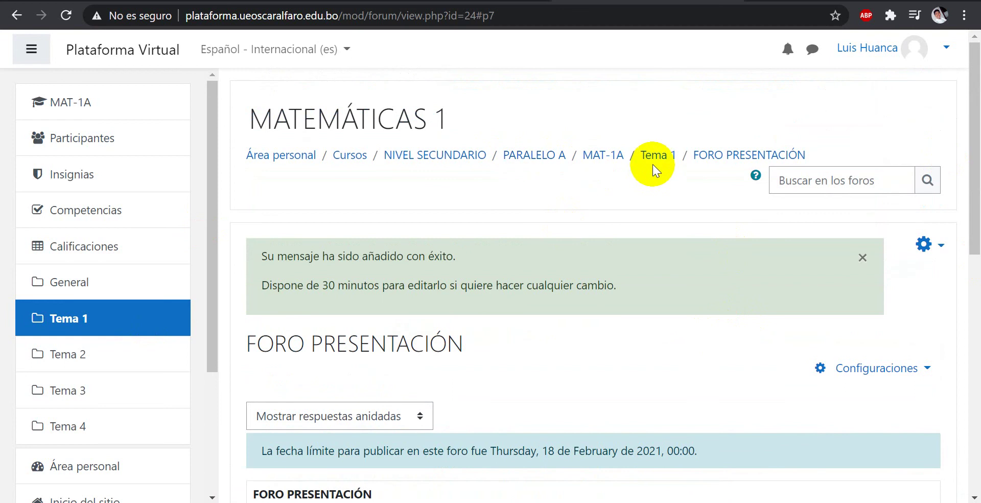
click(657, 159)
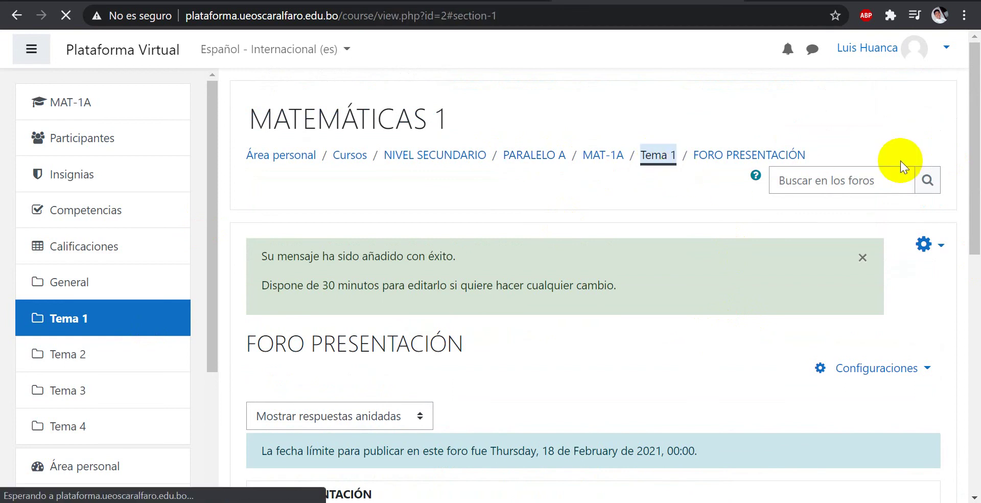
Step: Turn editing mode back on for the course
scroll(901, 163, up, 5)
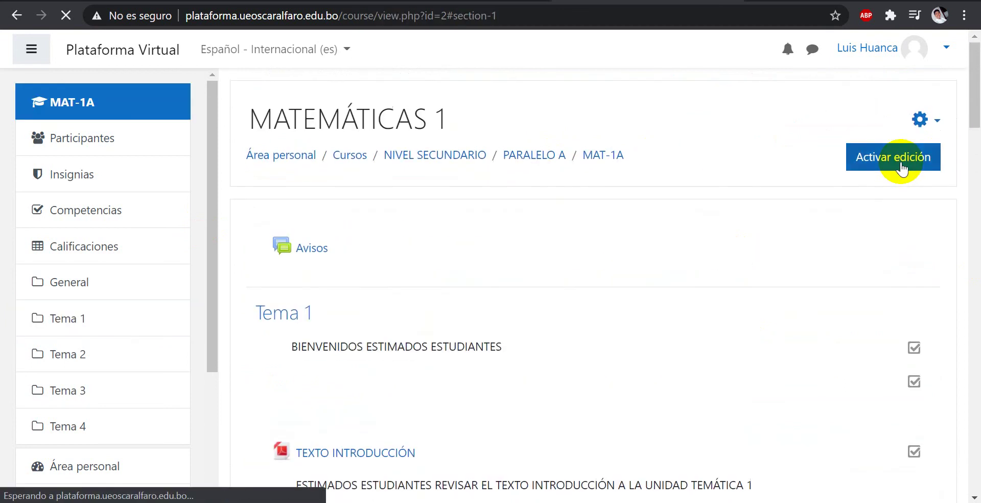
click(895, 174)
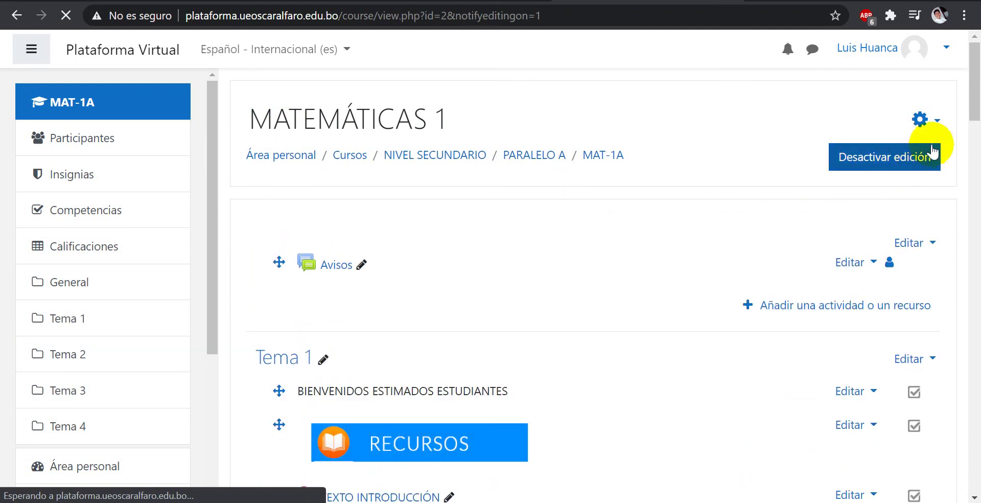
drag(977, 84, 970, 196)
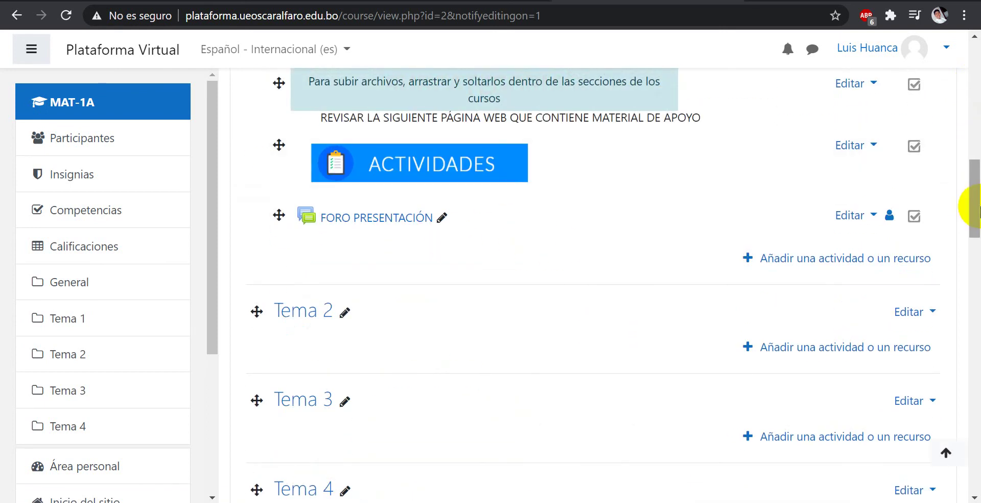
scroll(978, 204, up, 3)
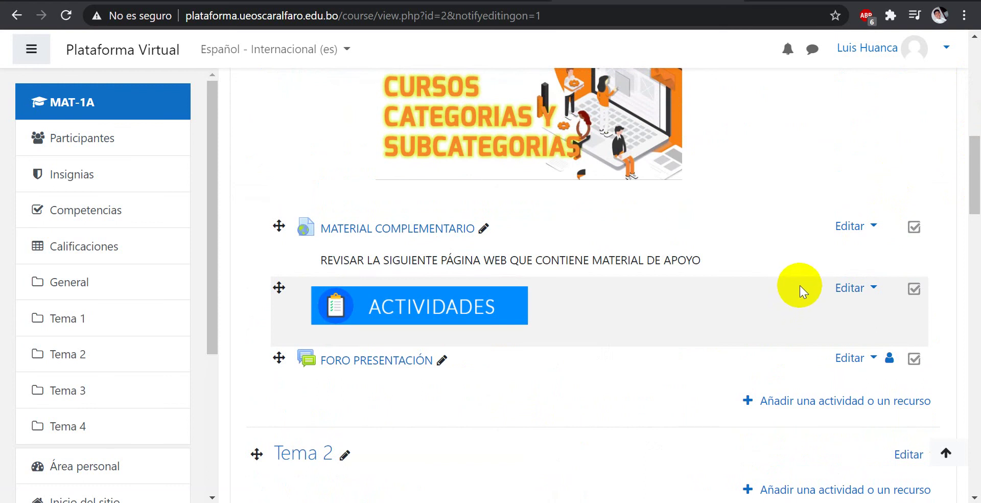
Step: Add a new Tarea activity to Tema 1 from the Actividades list
click(817, 404)
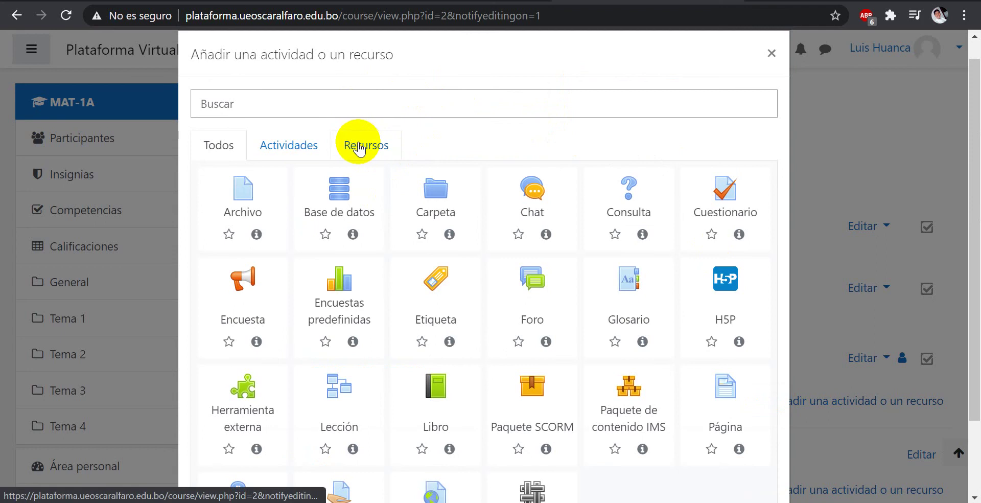
click(290, 147)
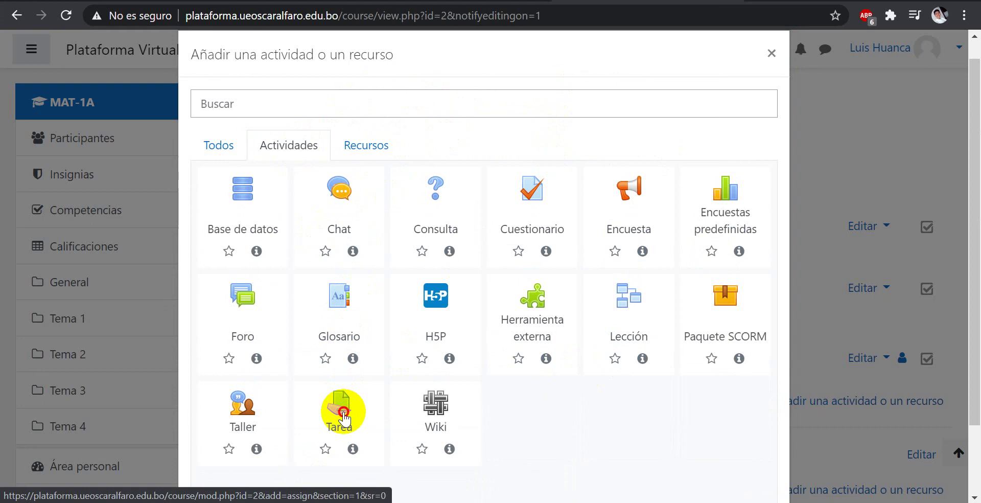
click(344, 418)
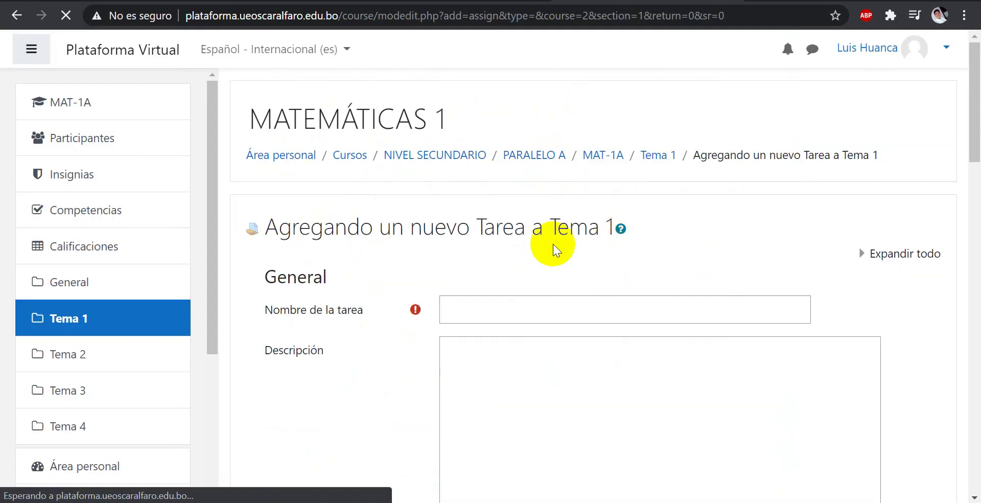
Step: Name the assignment TAREA 1
scroll(554, 247, down, 2)
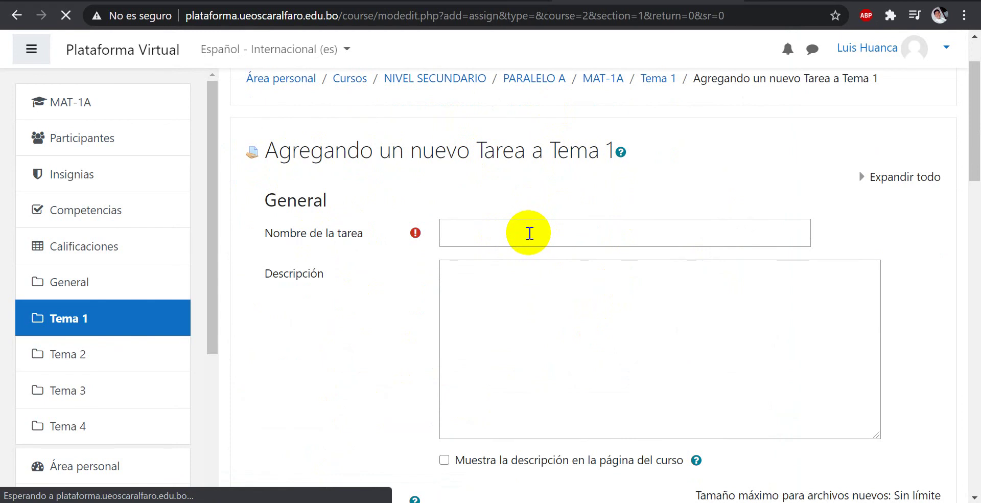
click(530, 233)
text(TARE)
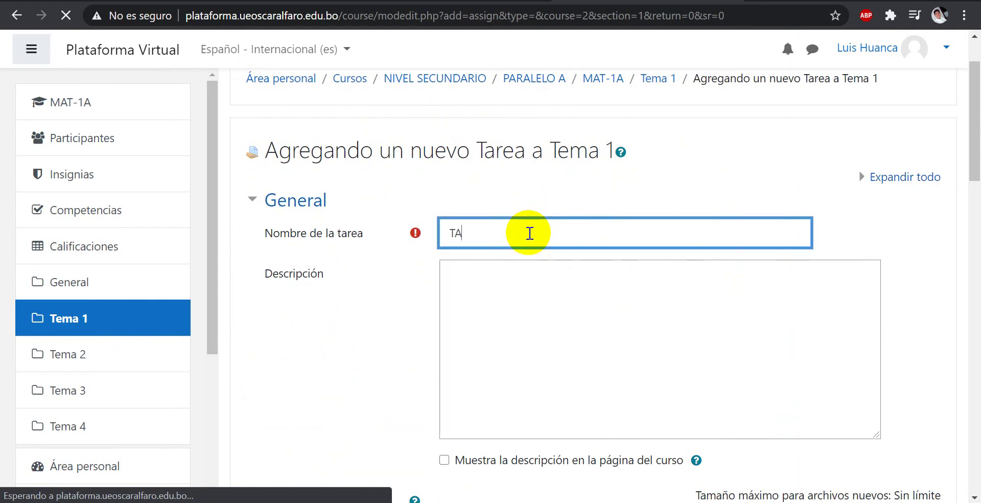
click(530, 233)
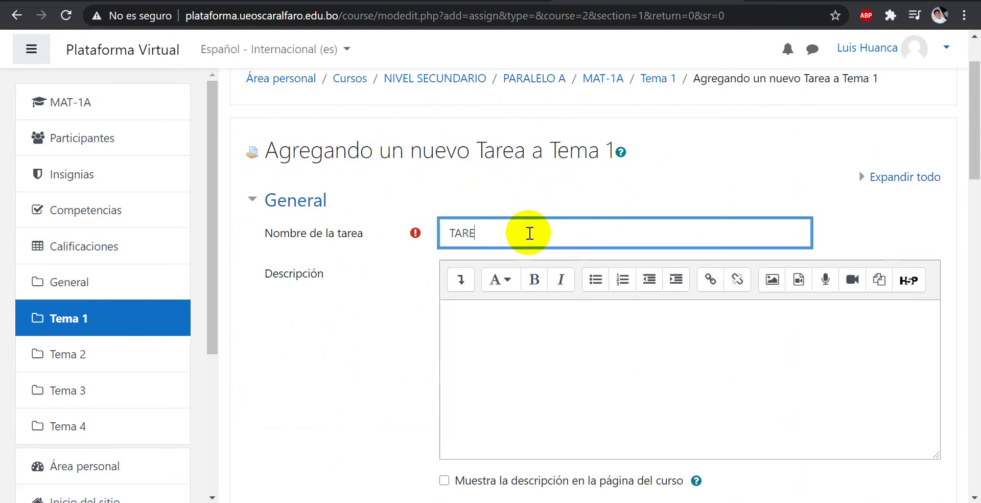
text(A 1)
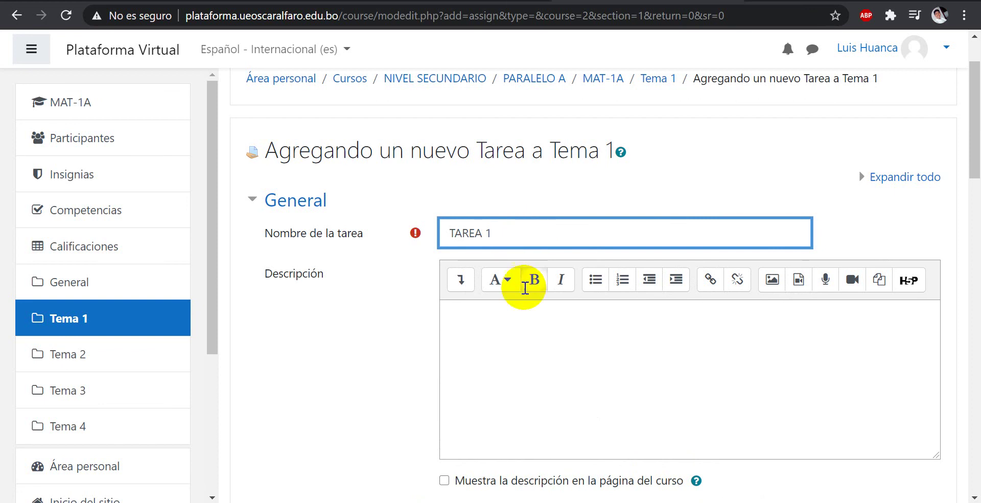
Step: Enter the description REALIZAR UN RESUMEN DEL SIGUIENTE VIDEO
click(517, 328)
scroll(698, 293, down, 2)
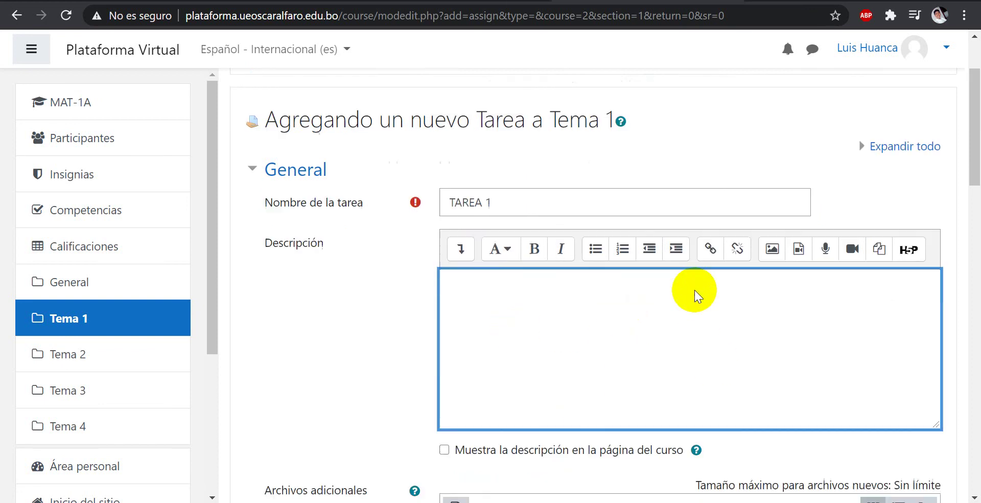
scroll(682, 286, up, 2)
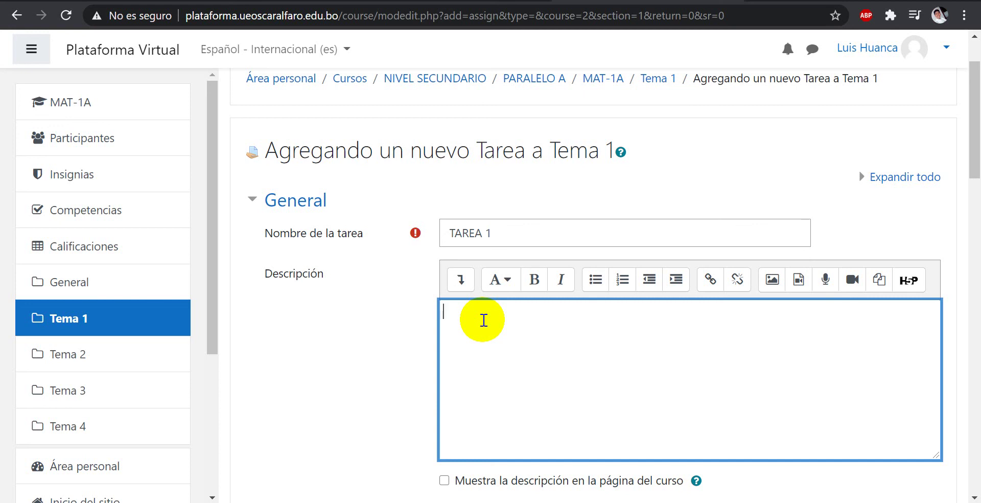
text(REALIZAR UN RE)
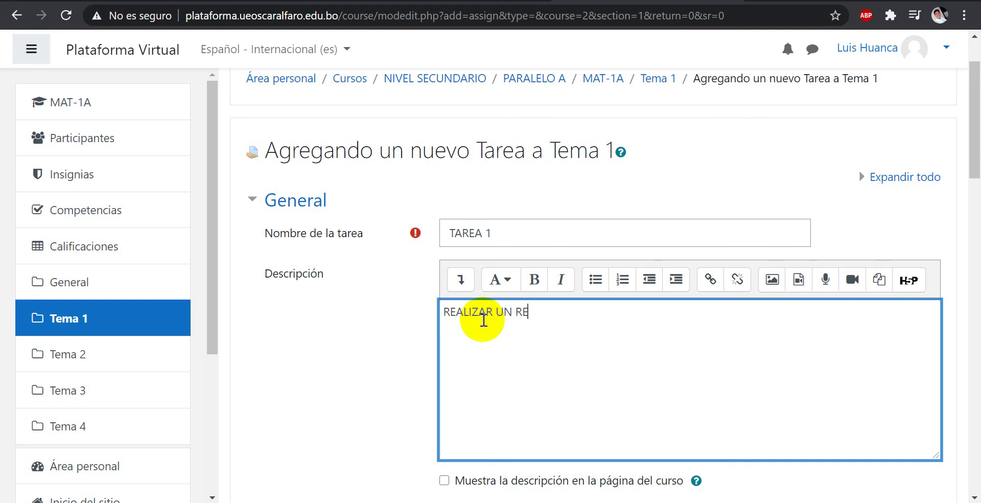
text(SUMEN DEL SIGUEINTE)
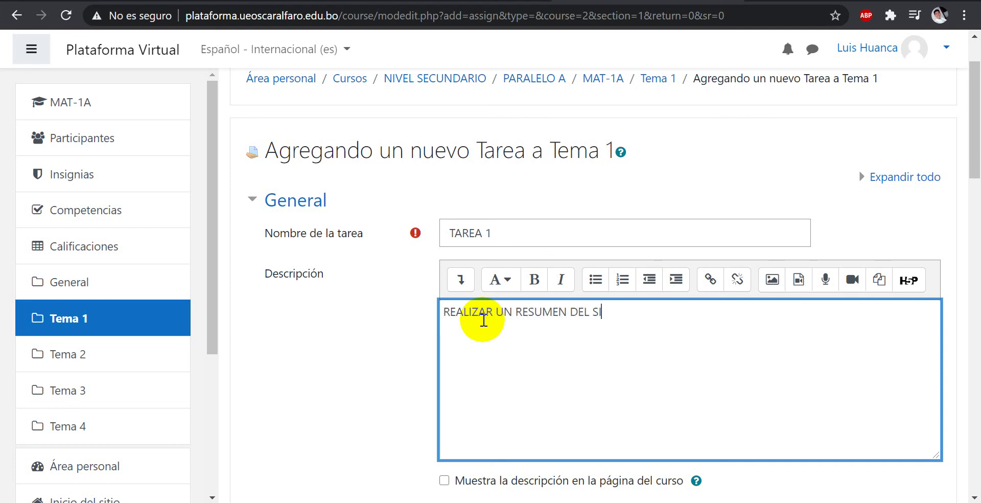
key(BackSpace)
key(BackSpace)
key(BackSpace)
key(BackSpace)
key(BackSpace)
text(IENTE VIDEO)
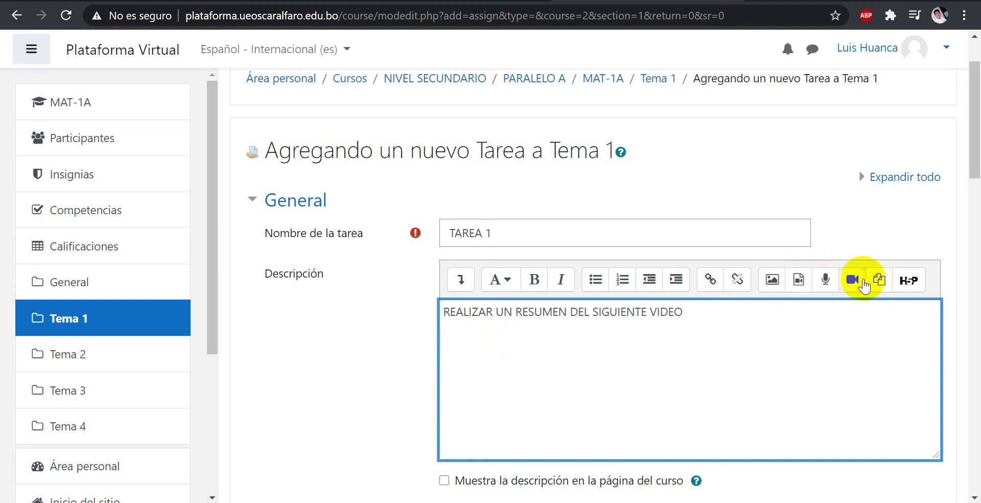
Step: Open the multimedia dialog's Video tab, then open a new browser tab
click(800, 285)
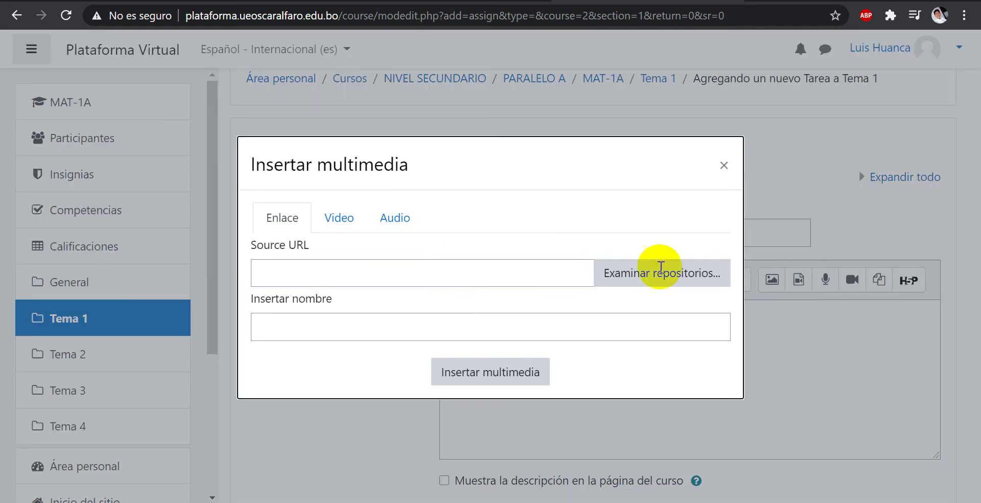
click(338, 219)
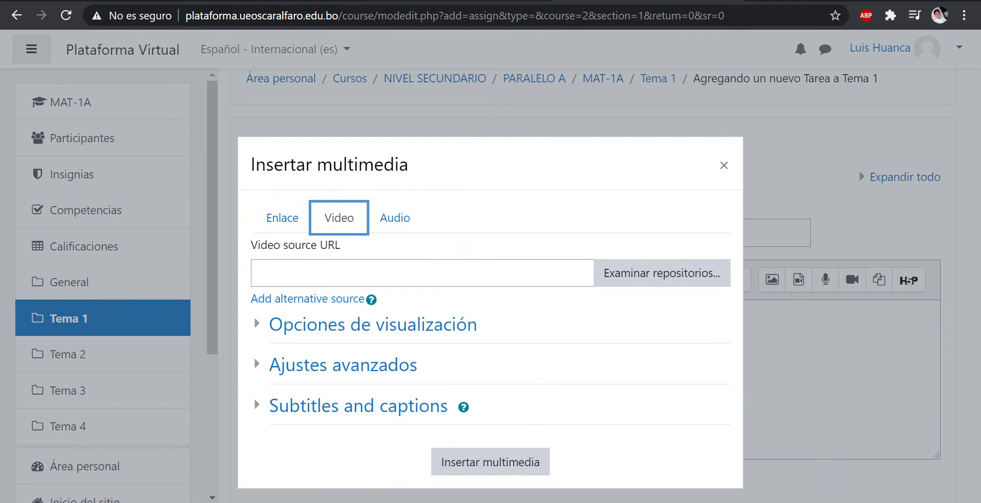
key(ctrl+t)
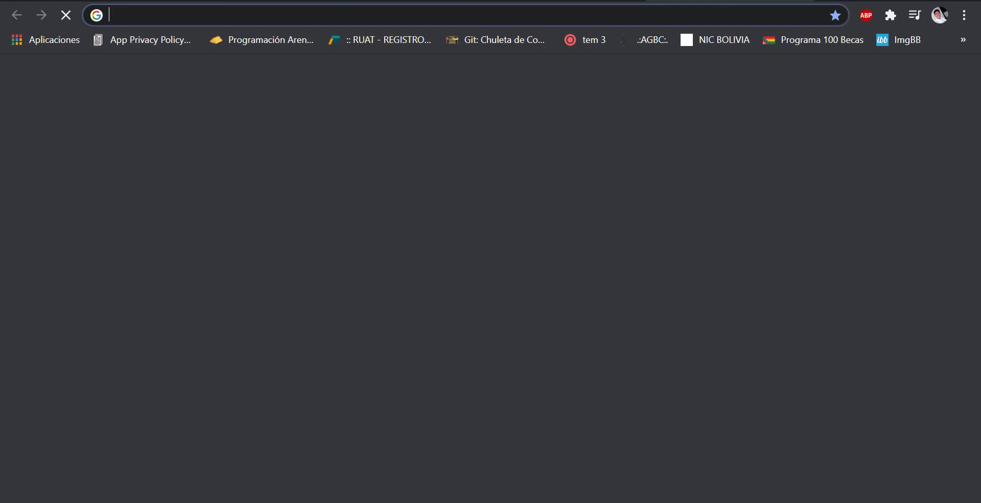
Step: Search YouTube for 'resumen de el principito'
click(405, 368)
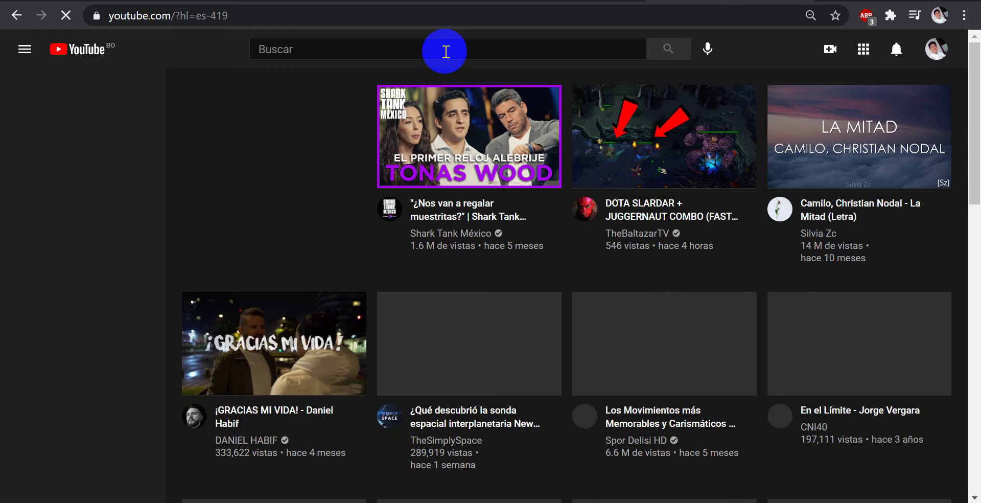
click(446, 49)
text(RESUME)
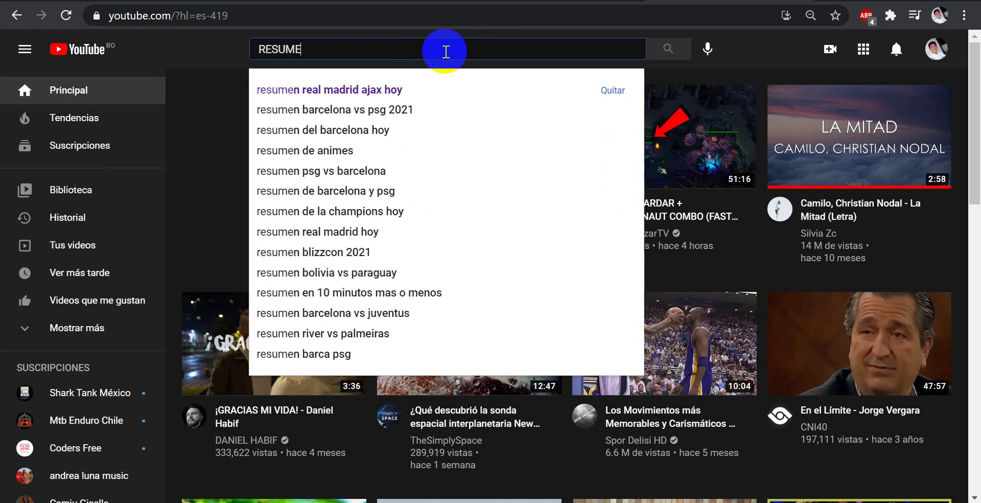
text(N DE )
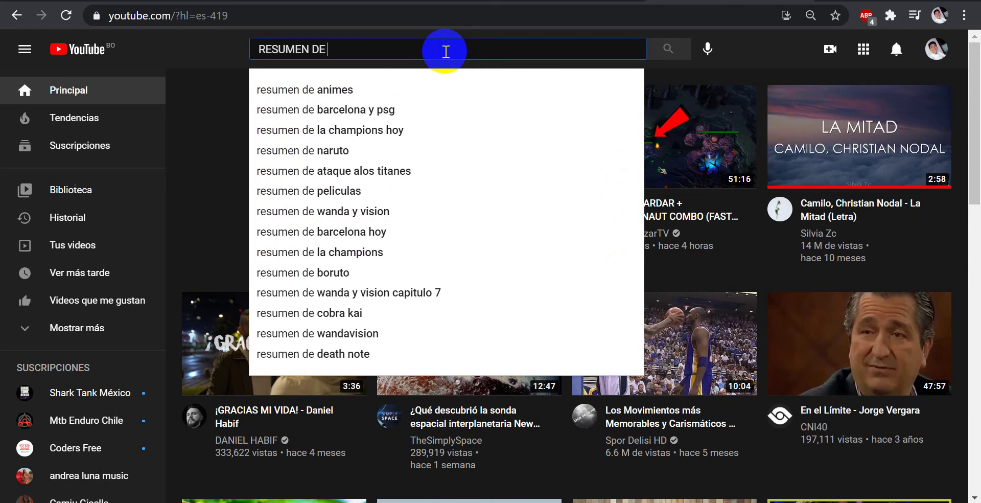
text(EL PRINCIP)
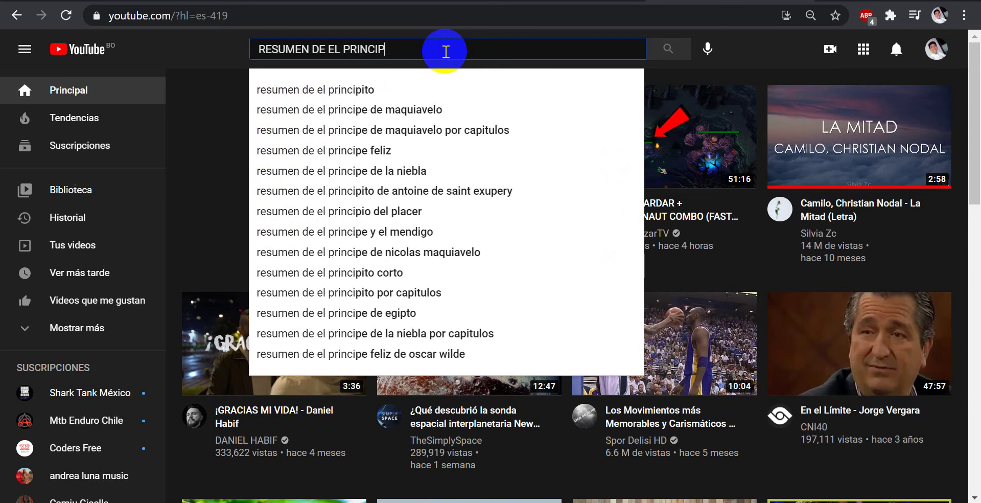
key(BackSpace)
key(Down)
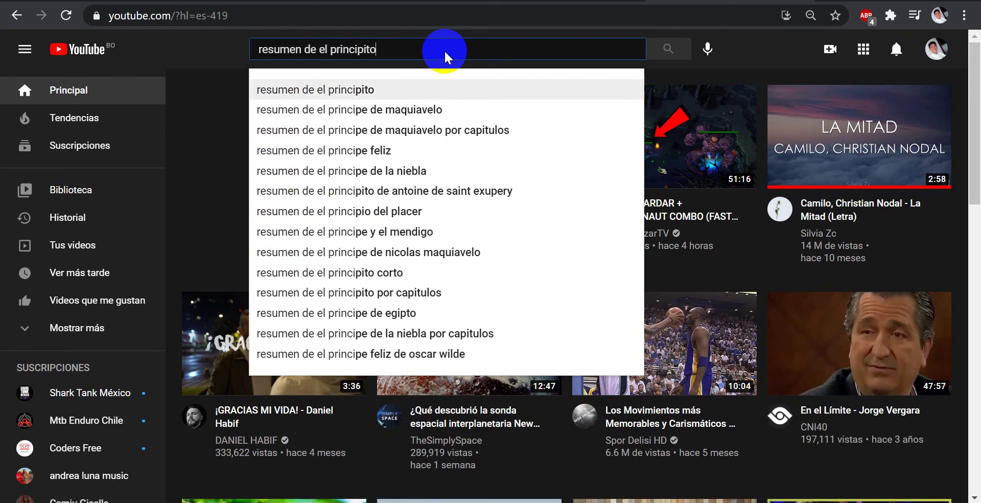
key(Return)
Step: Open the El Principito animated summary and copy its share link
click(392, 178)
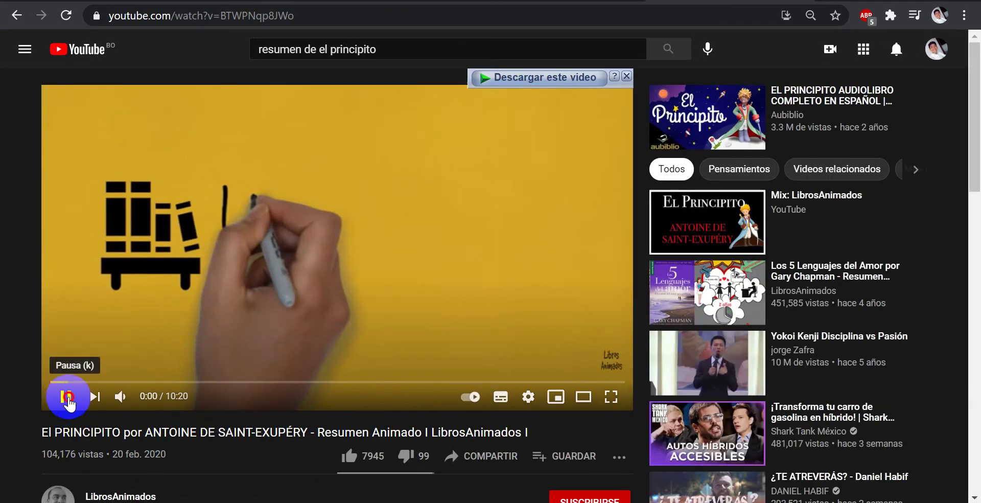
click(465, 455)
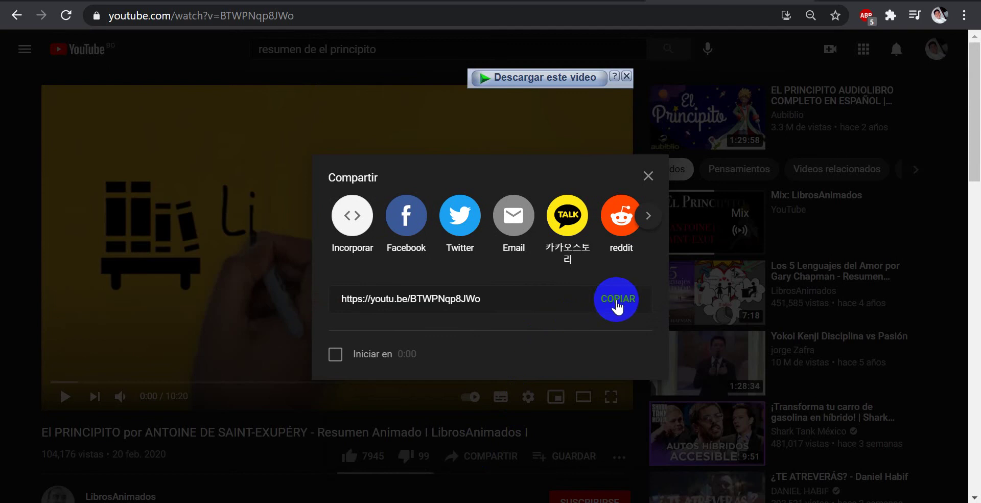
click(618, 301)
key(ctrl+c)
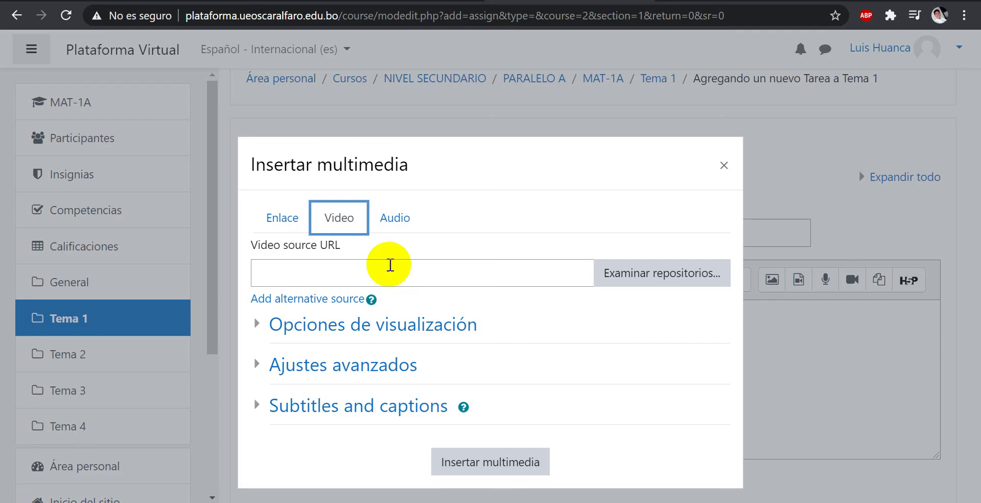
Step: Paste the El Principito YouTube link as the video source, embed it, and add a line below
click(391, 265)
key(ctrl+v)
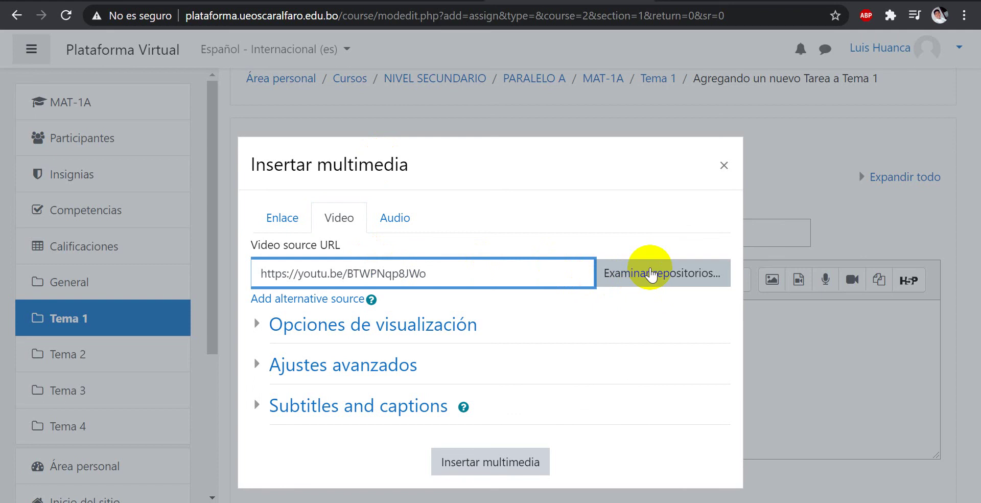
click(518, 464)
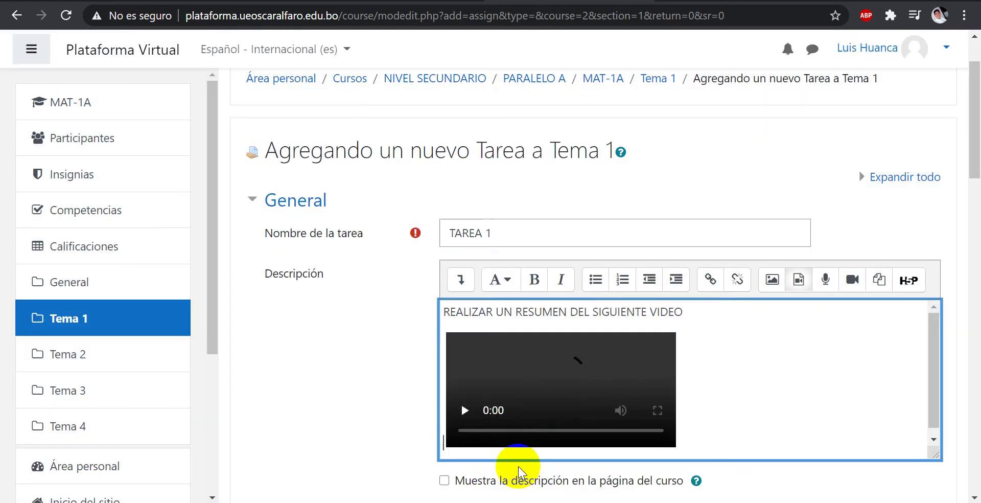
click(627, 388)
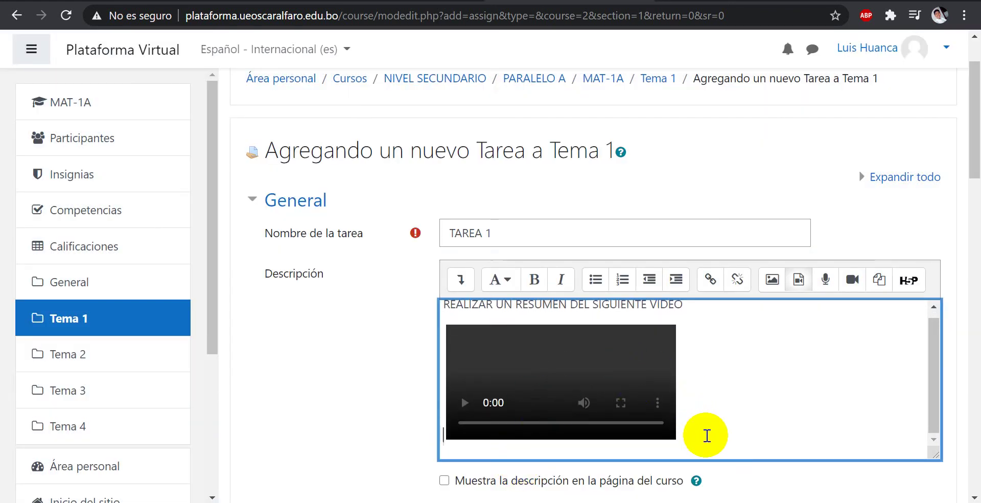
click(707, 436)
key(Return)
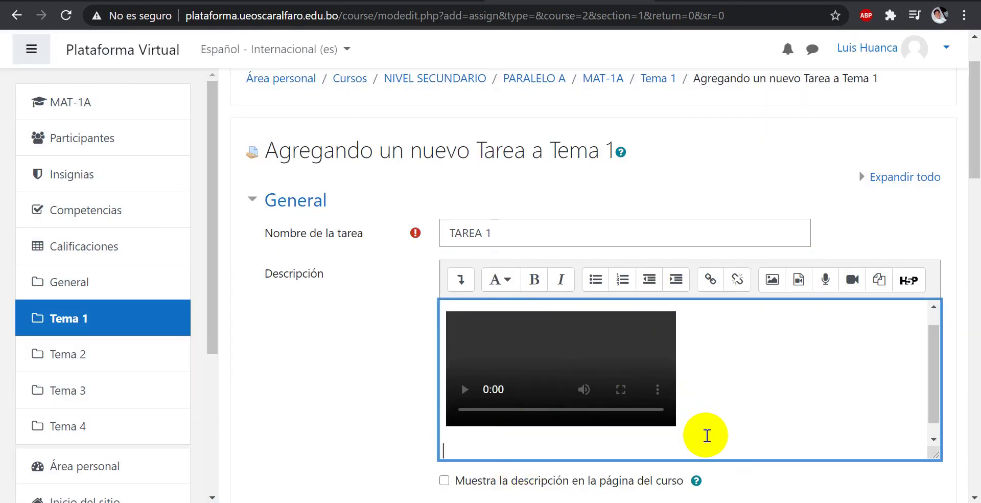
scroll(705, 432, up, 1)
scroll(710, 409, down, 1)
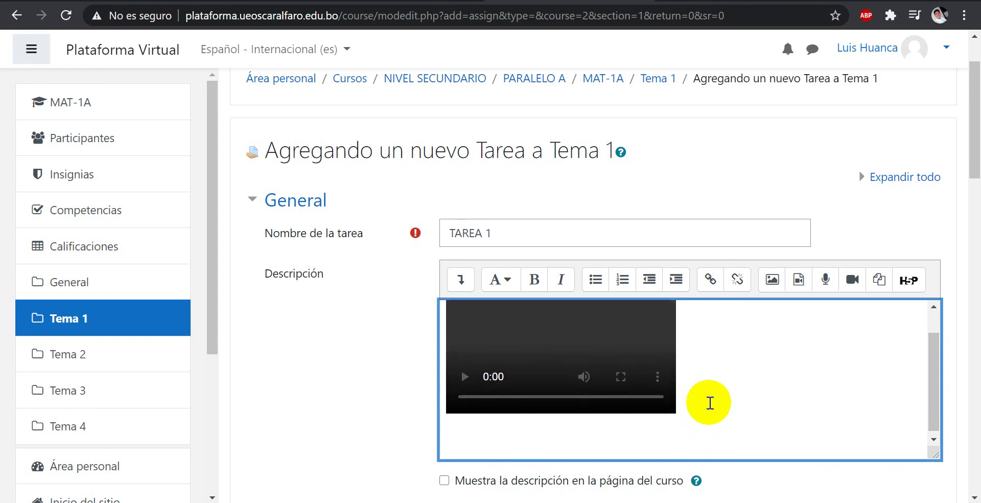
Step: Type the rules: summary no more than two pages, submitted in .PDF format
text(- EL RESUMENT)
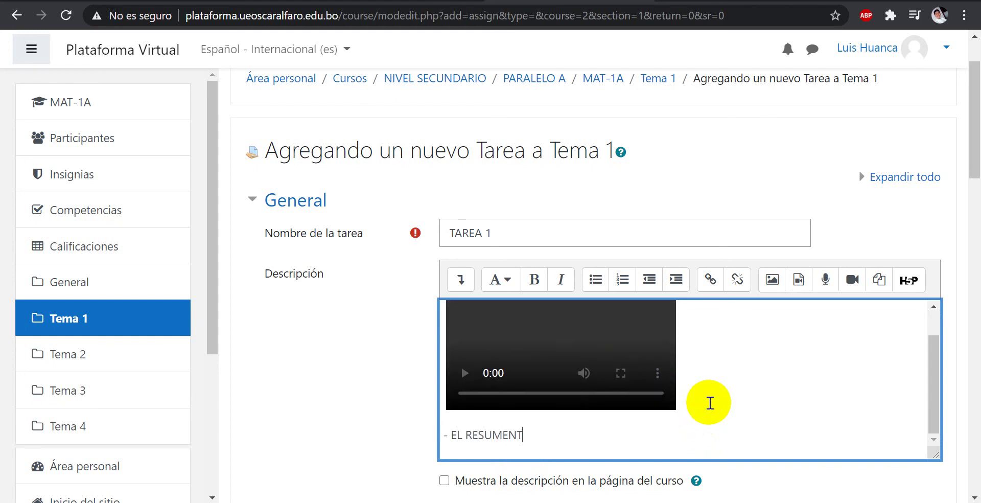
key(BackSpace)
text(N NO DEBE TENER MÁ)
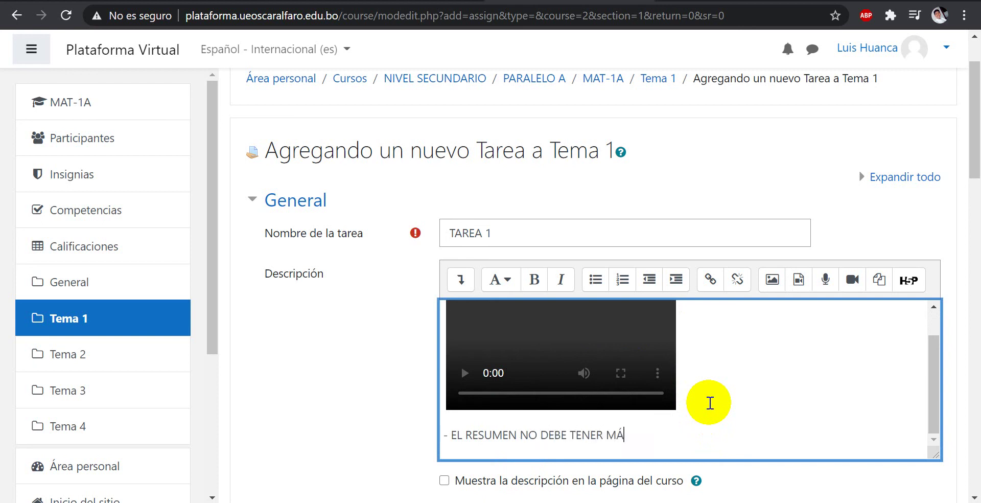
text(S DE DOS HOJAS)
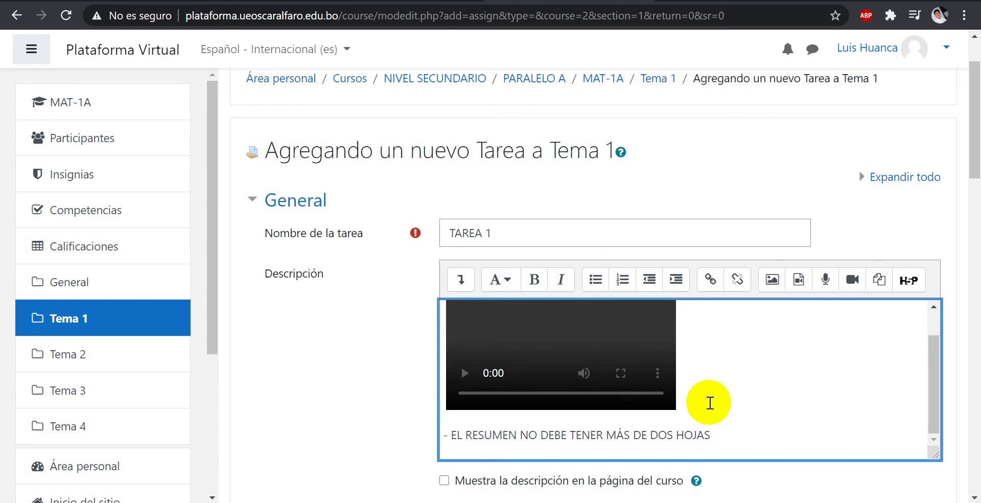
text(.)
key(Return)
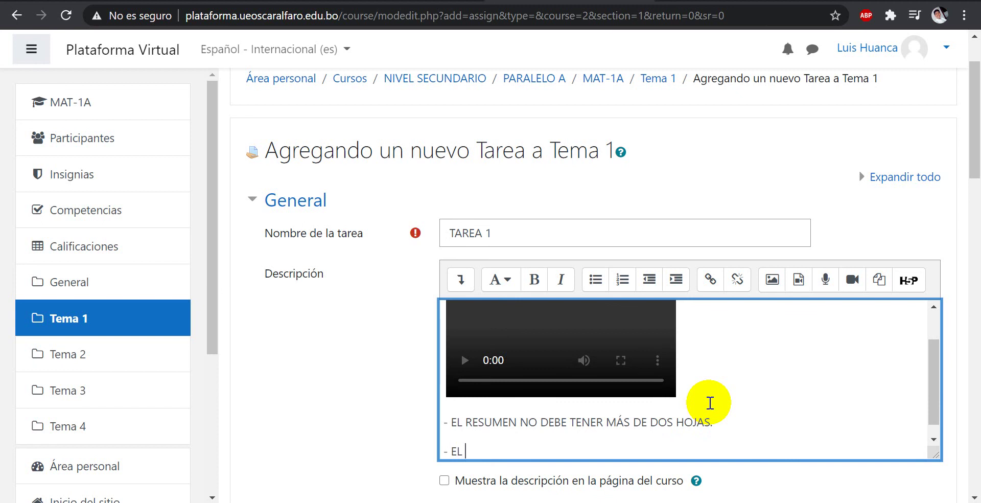
text(NTE)
text(DEBE)
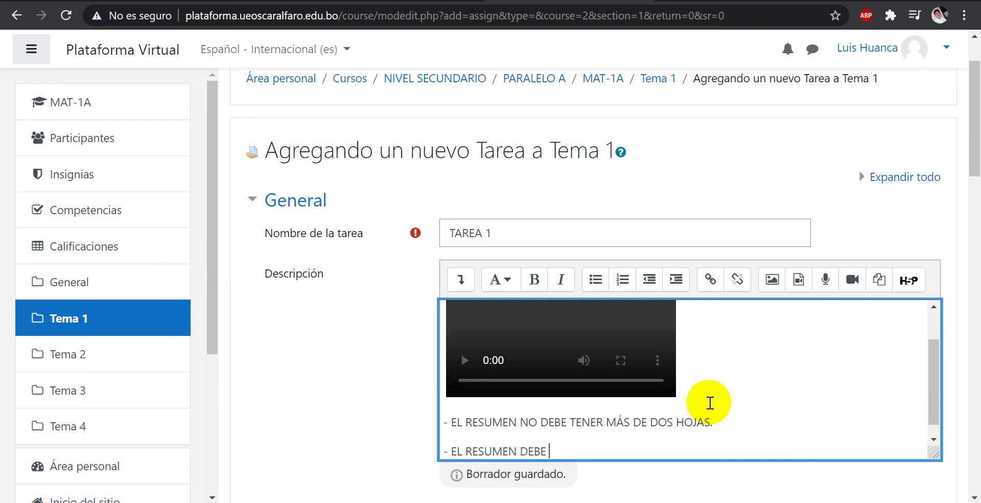
text( PRESENTARLO )
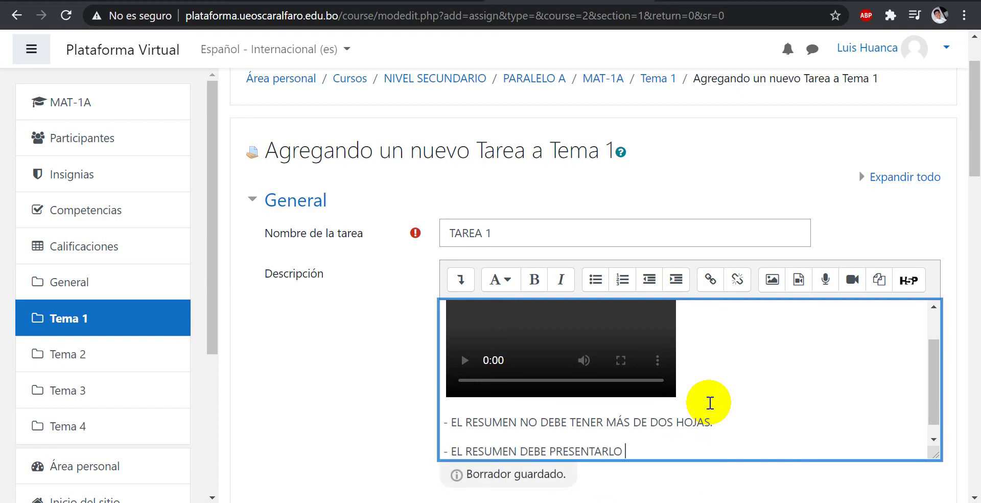
text(EN FORMATO )
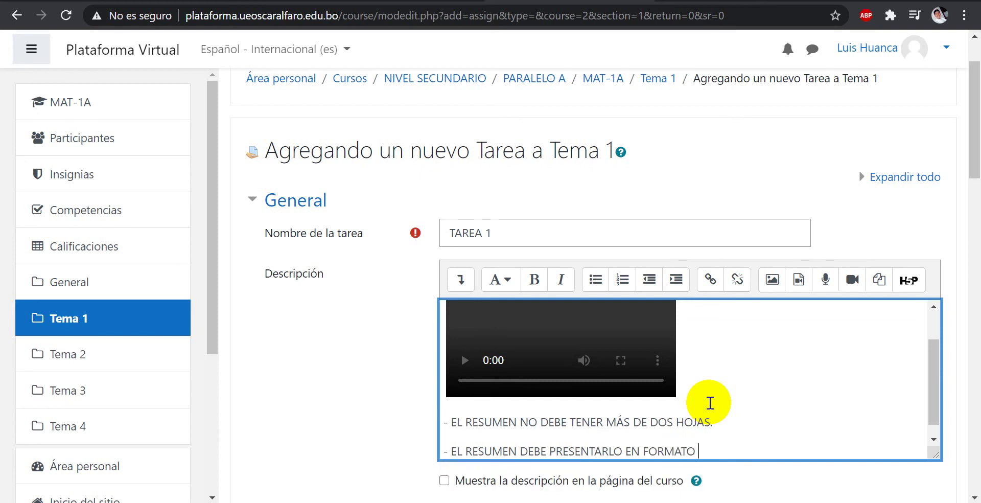
text(.PDF O .DOC)
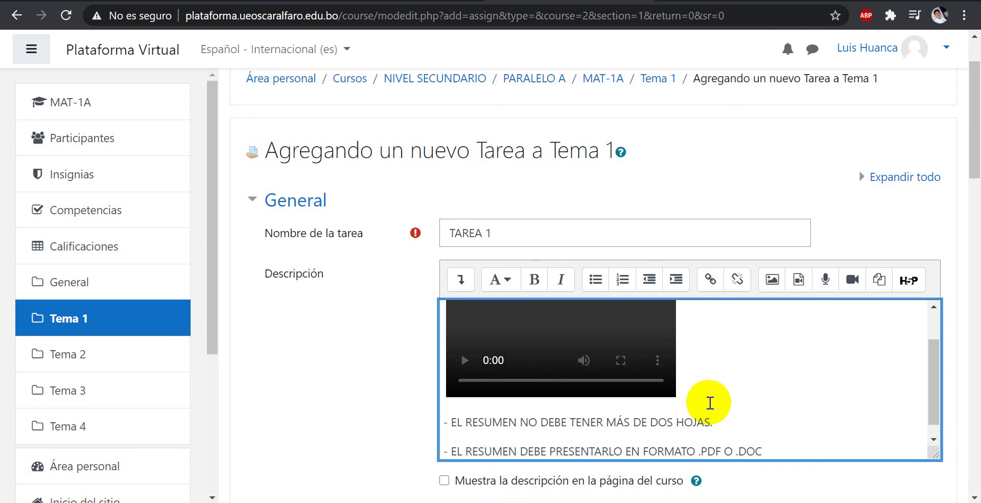
key(Return)
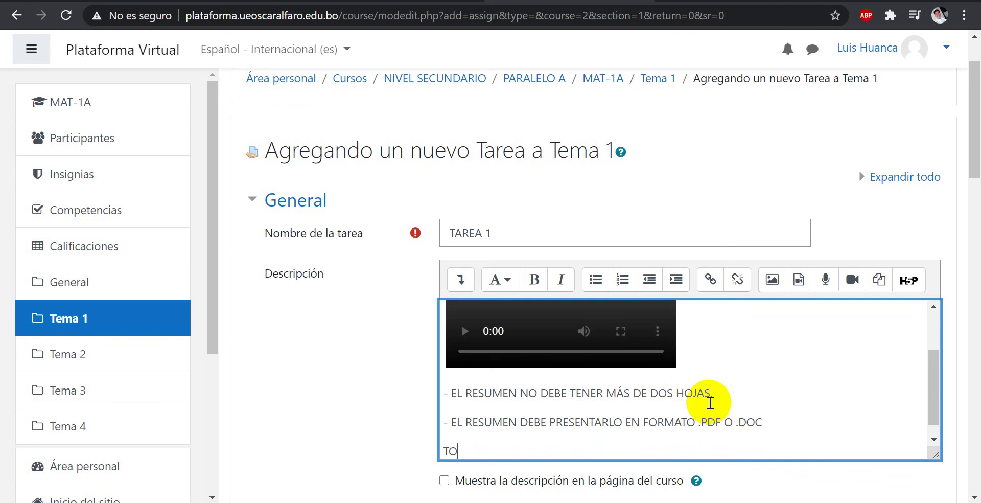
text(UENTA QUE LA TAREA DEBE PRESE)
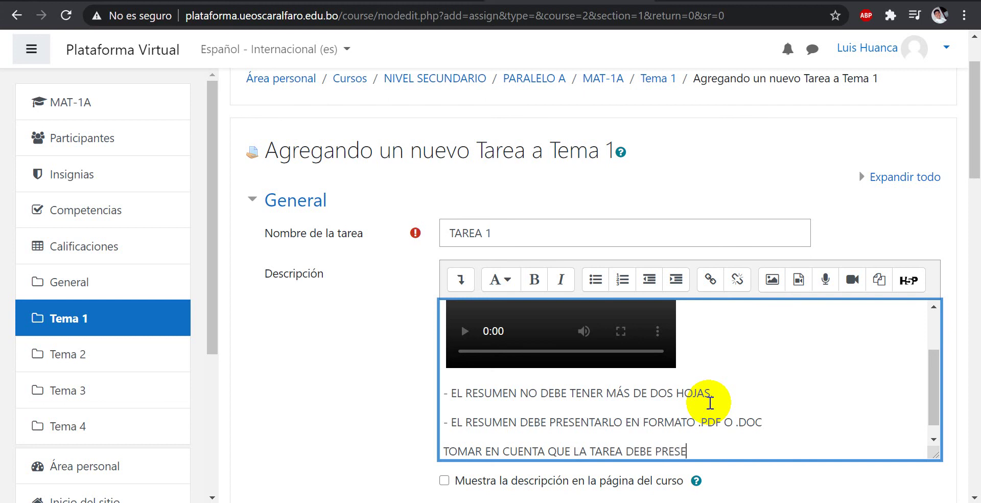
Step: End the description with 'HASTA EL 20 DE FEBRERO.' and start a new line
text(HASTA)
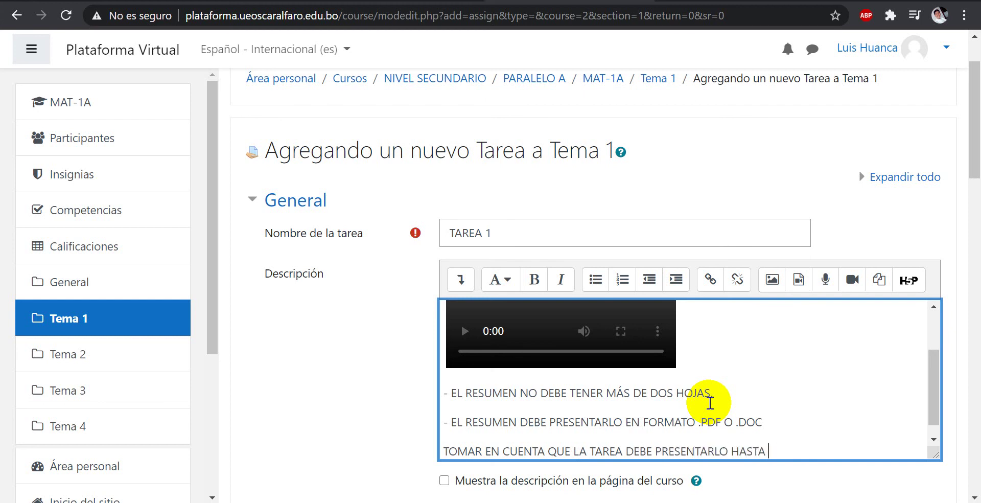
text( EL 20 DE FEBRER)
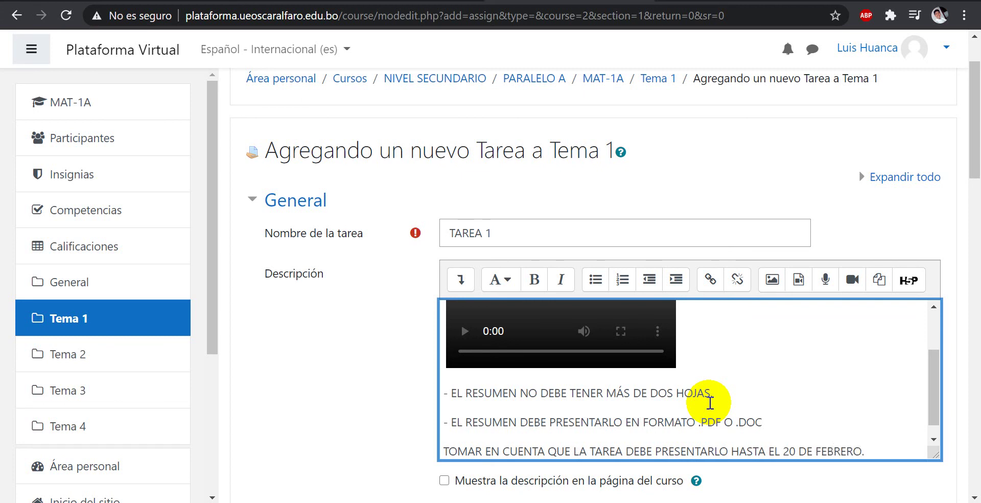
text(O.)
key(Return)
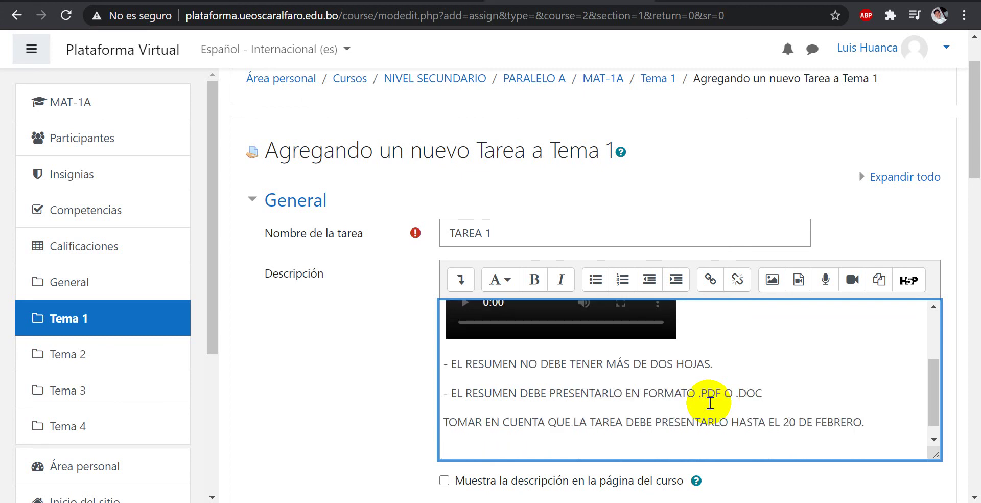
Step: Review the finished description and select the area for adding an additional file
scroll(690, 376, up, 3)
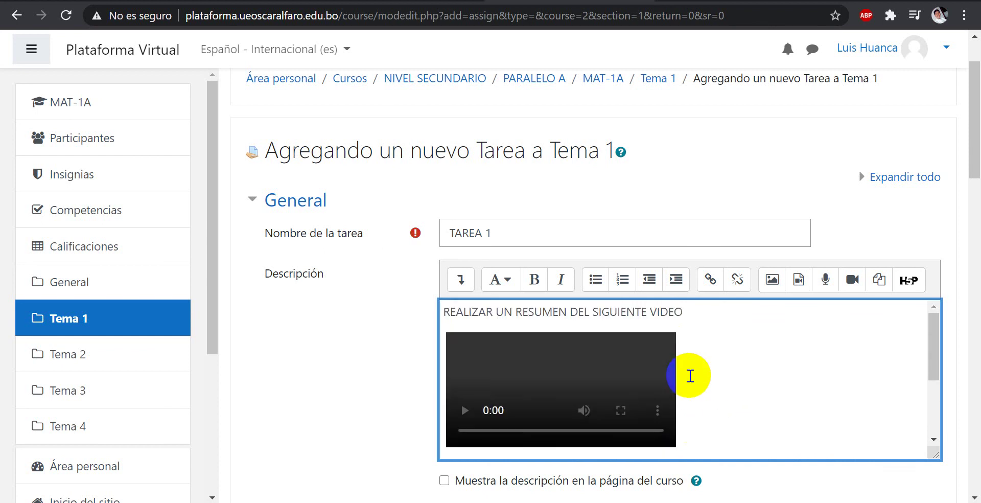
scroll(690, 376, down, 5)
scroll(690, 376, up, 5)
scroll(351, 382, down, 1)
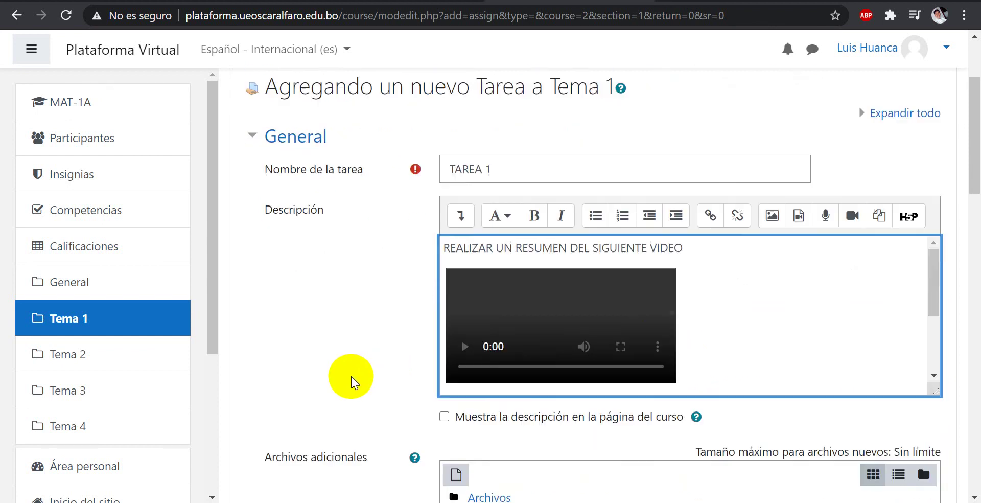
scroll(657, 269, down, 2)
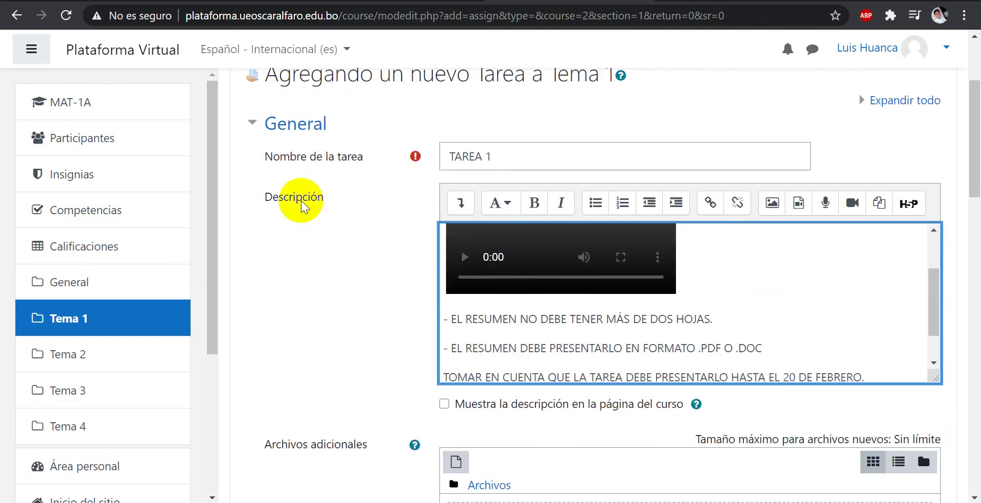
scroll(588, 289, up, 2)
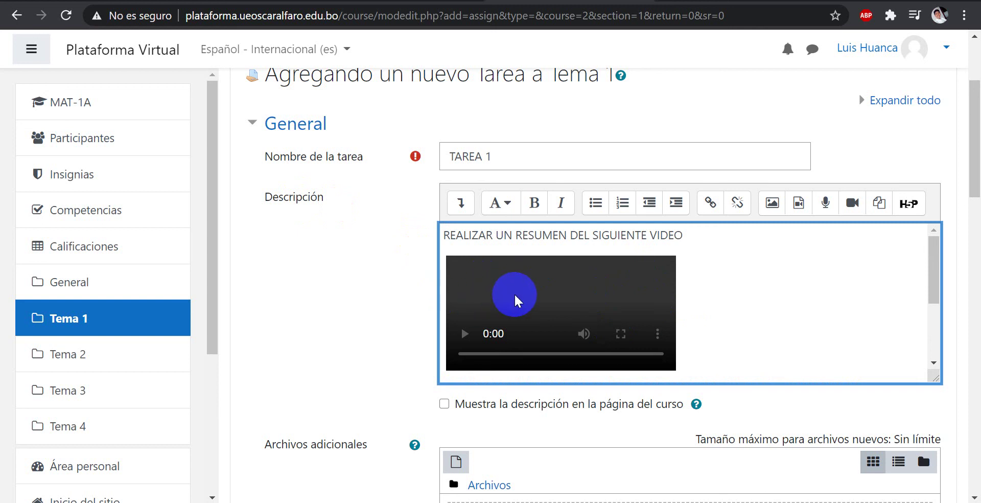
scroll(516, 299, down, 5)
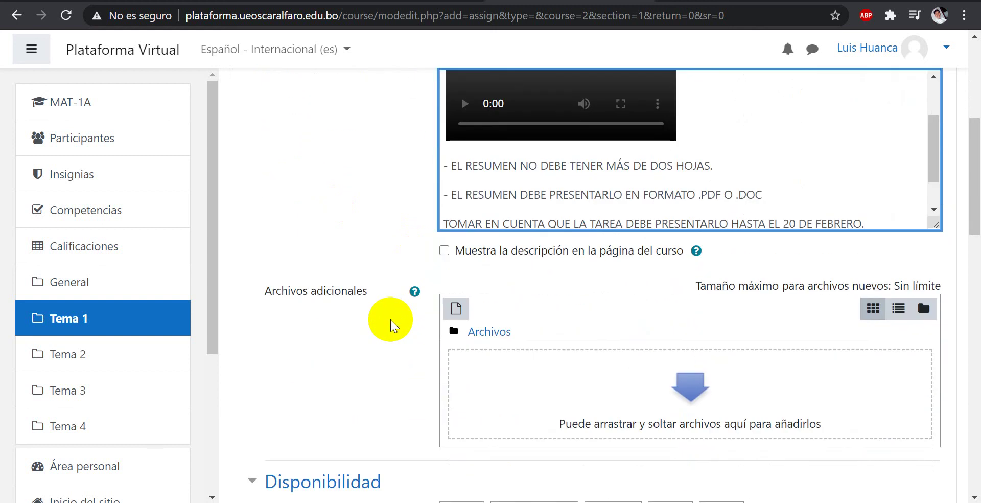
drag(332, 291, 358, 306)
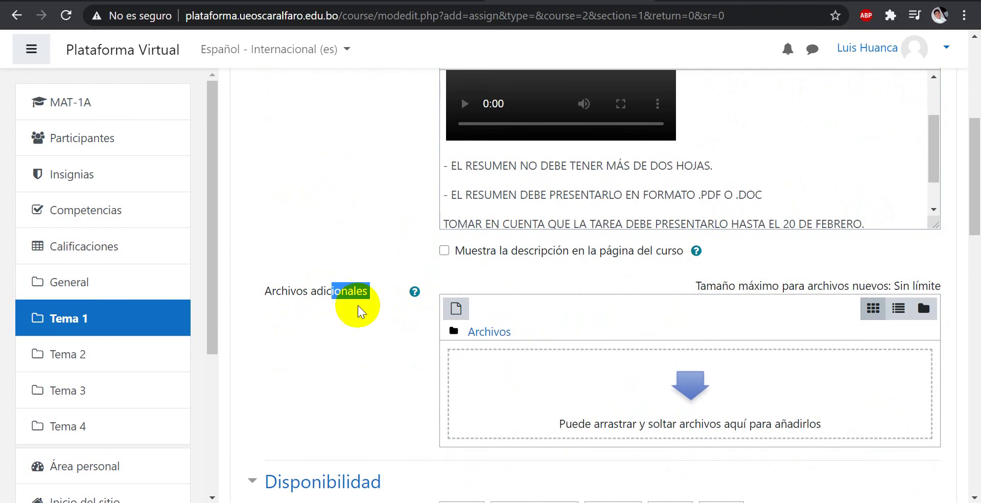
click(629, 378)
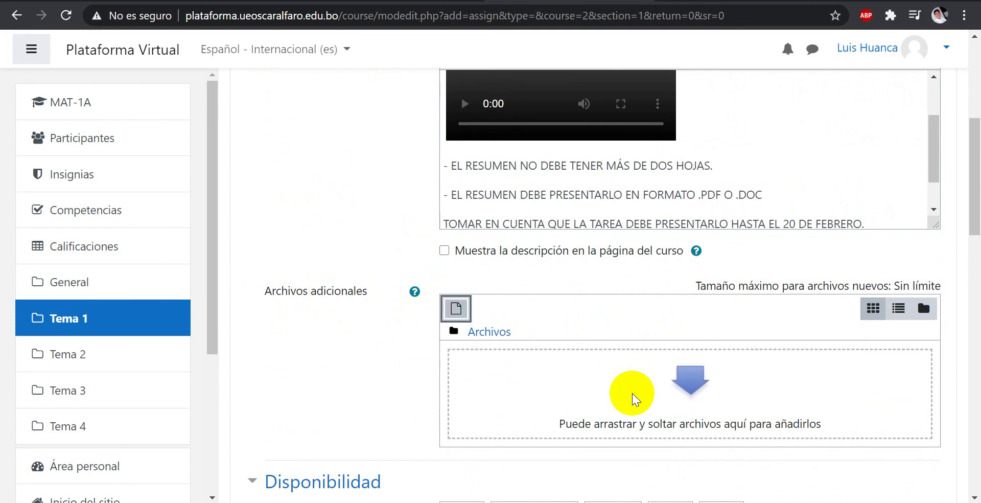
Step: Scroll the form down to bring the Archivos adicionales file picker fully into view
scroll(634, 399, down, 1)
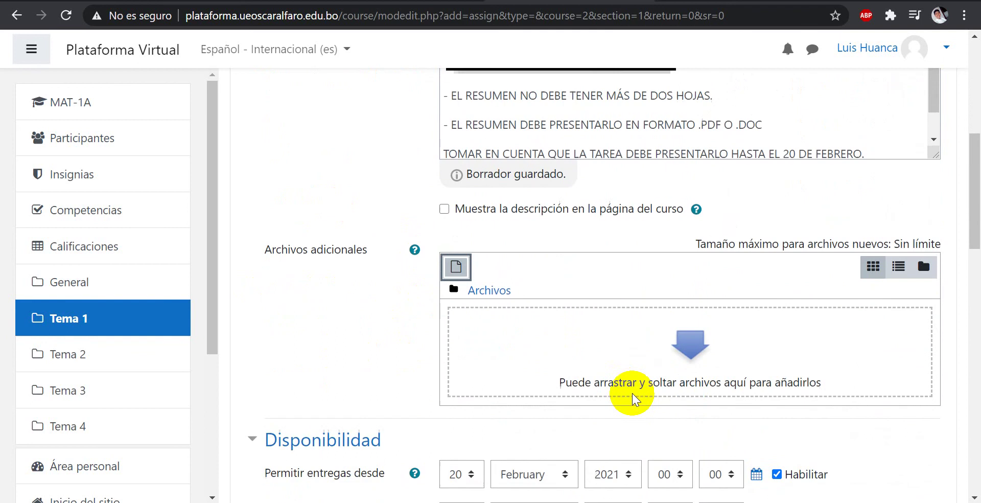
scroll(614, 189, up, 2)
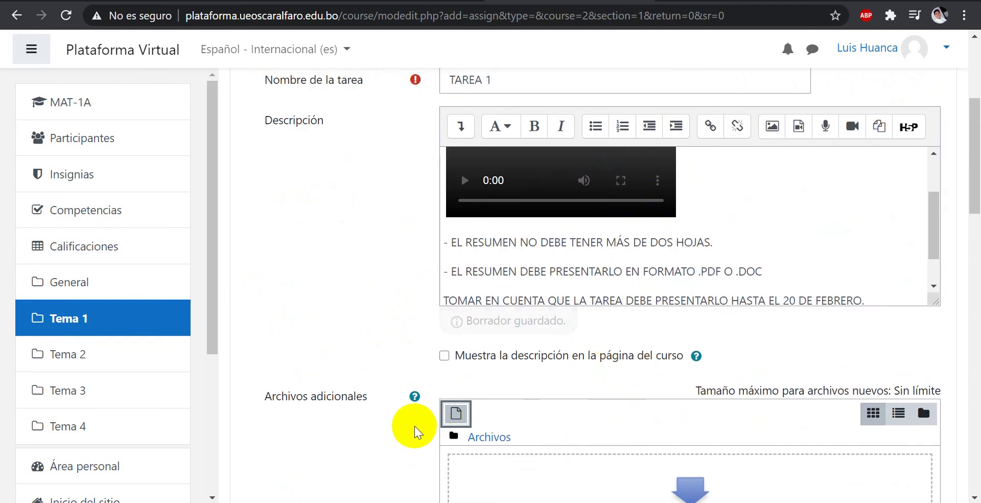
scroll(460, 398, down, 3)
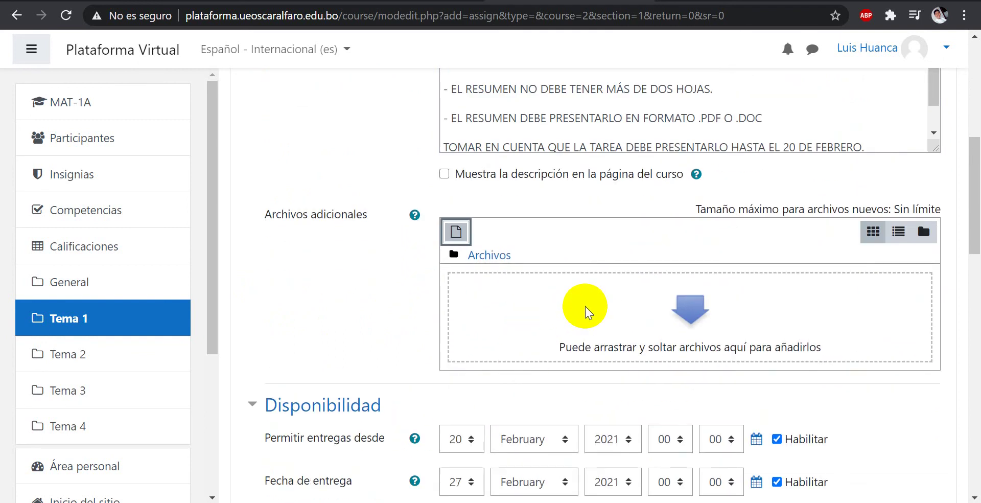
scroll(586, 311, up, 4)
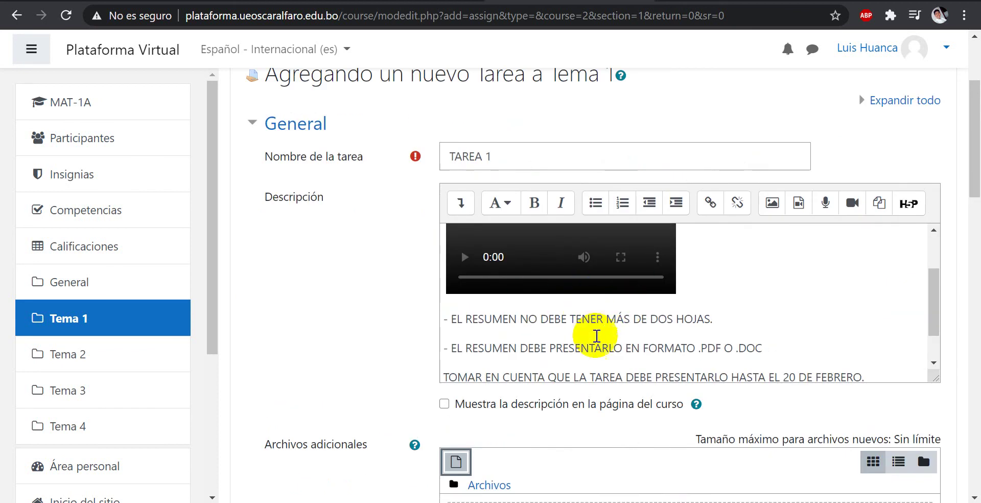
scroll(582, 348, down, 1)
scroll(394, 388, down, 3)
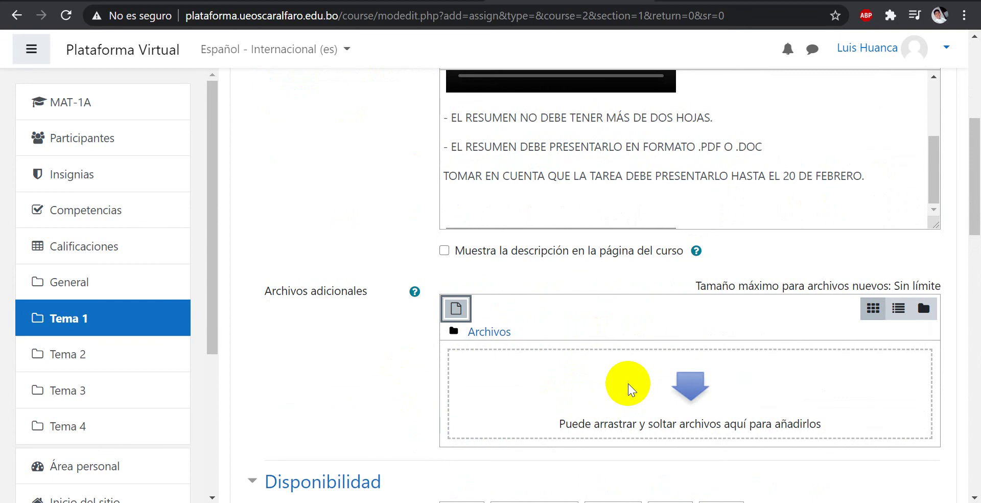
scroll(372, 313, up, 5)
scroll(400, 353, down, 1)
scroll(400, 351, down, 2)
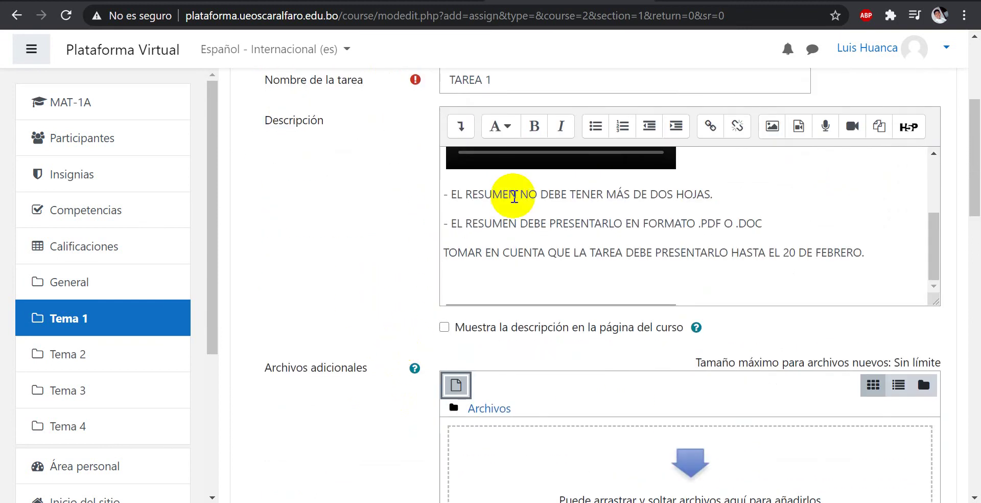
scroll(602, 241, up, 3)
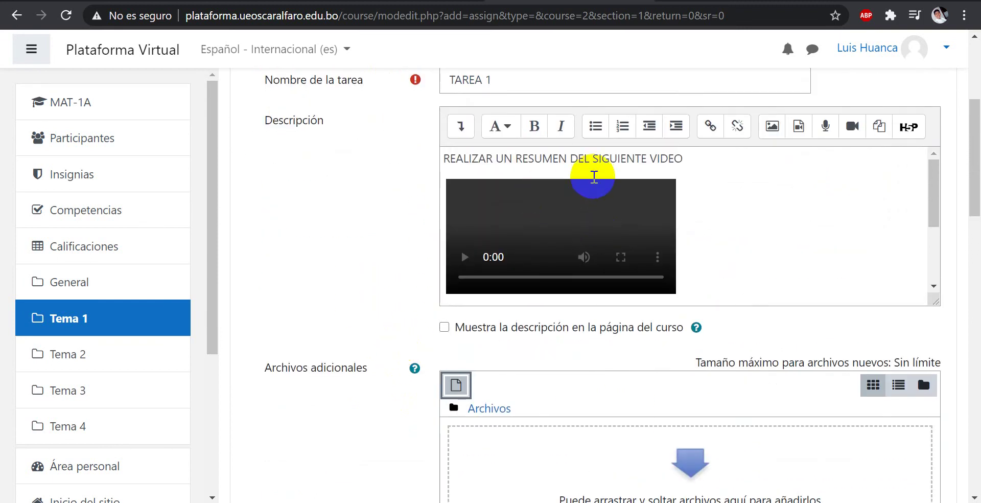
scroll(737, 243, down, 2)
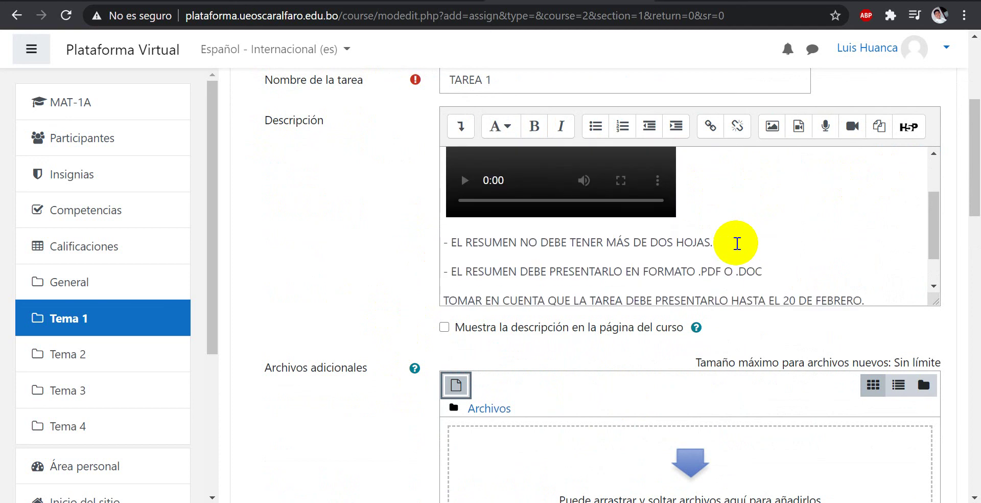
scroll(635, 276, down, 1)
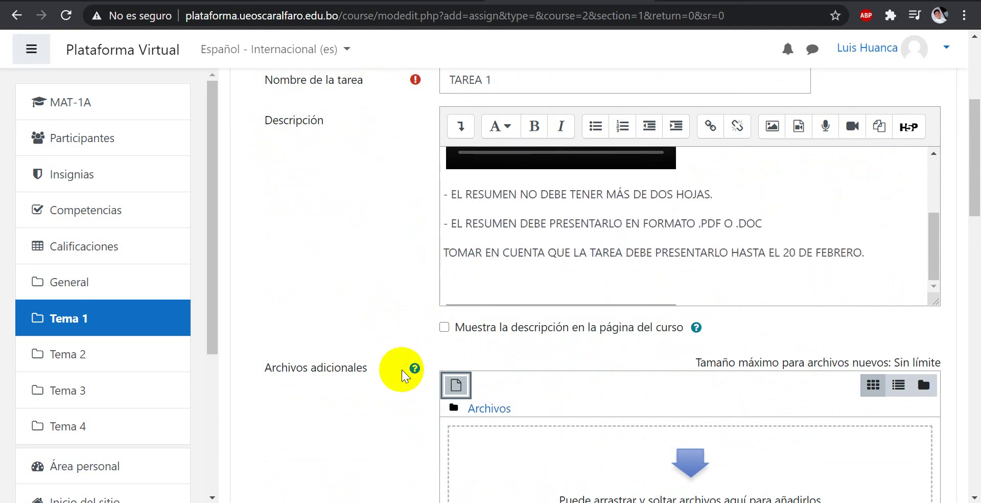
scroll(399, 376, down, 2)
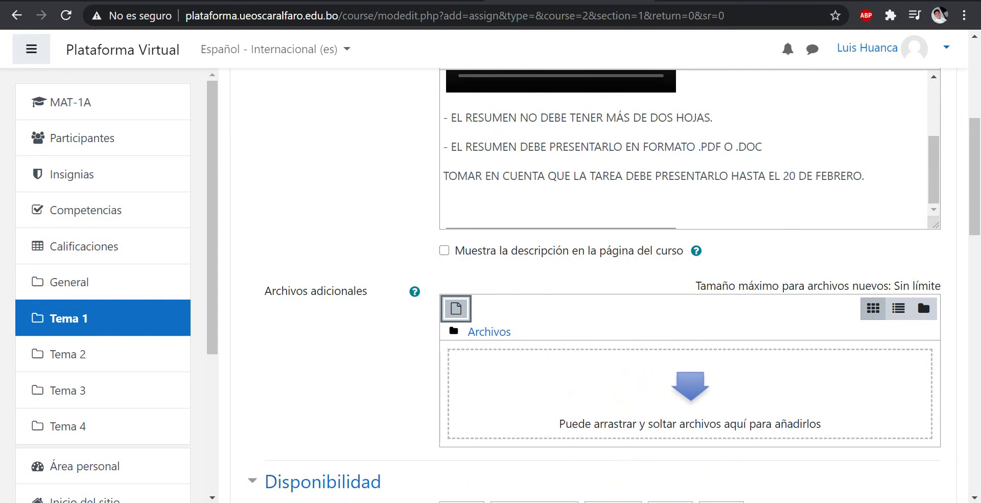
mouse_move(244, 502)
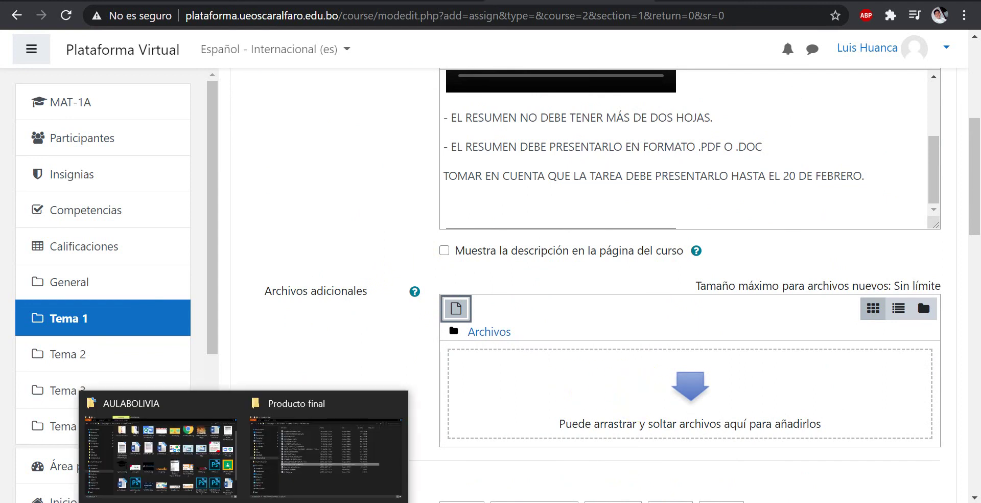
Step: Open the desktop's CURSO MOODLE MINEDU folder in a restored-down Explorer window over Moodle
click(313, 480)
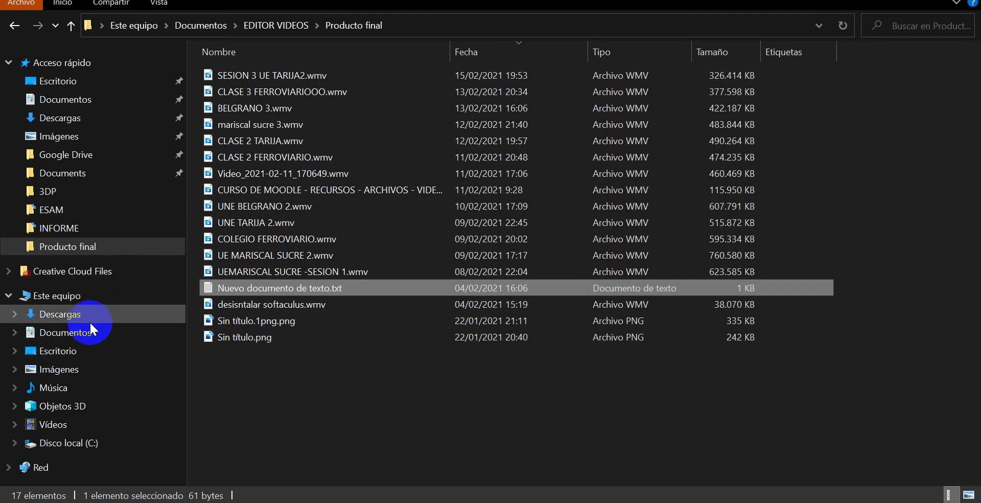
click(94, 351)
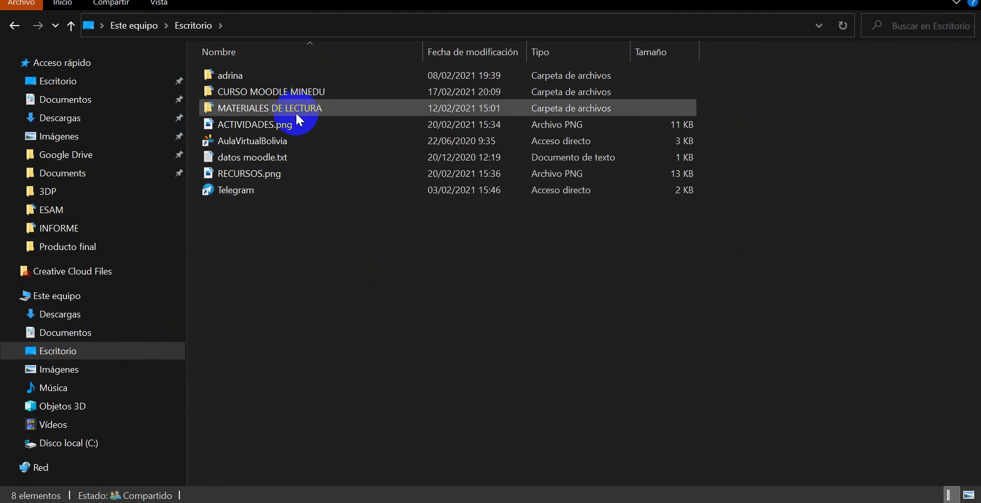
double_click(283, 92)
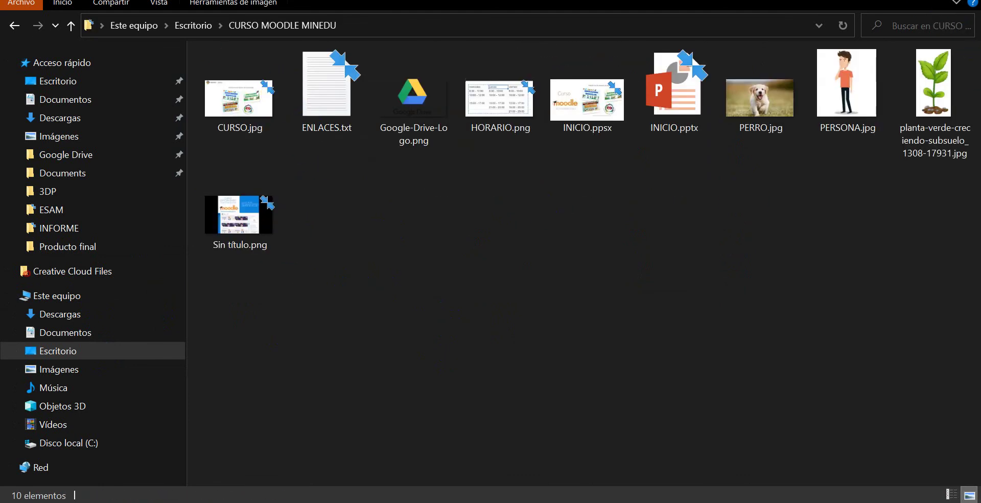
click(951, 2)
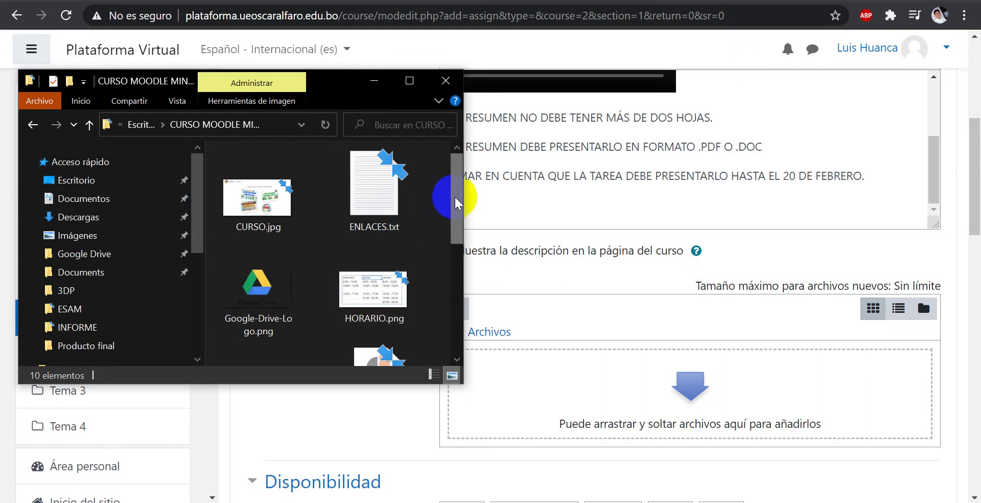
Step: Drag ENLACES.txt from CURSO MOODLE MINEDU into the Archivos adicionales drop zone
scroll(454, 213, down, 1)
scroll(458, 197, up, 1)
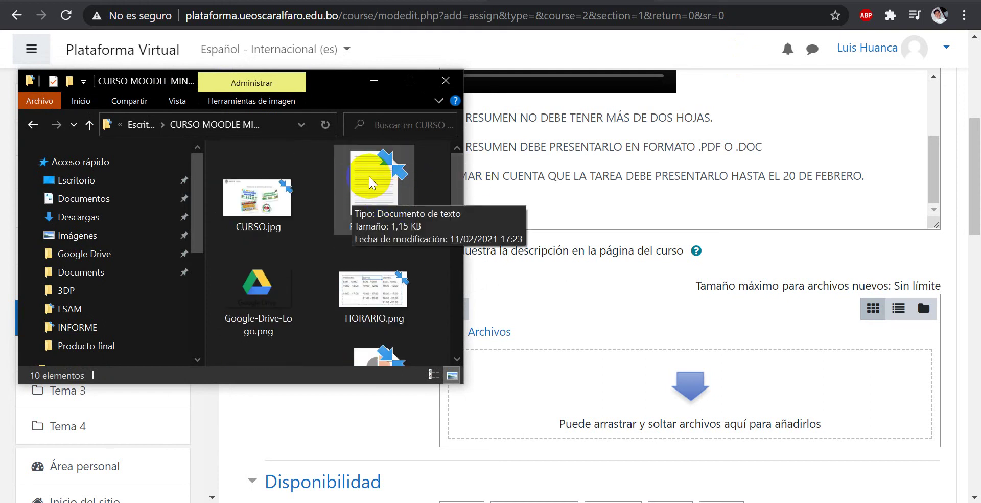
drag(370, 182, 664, 390)
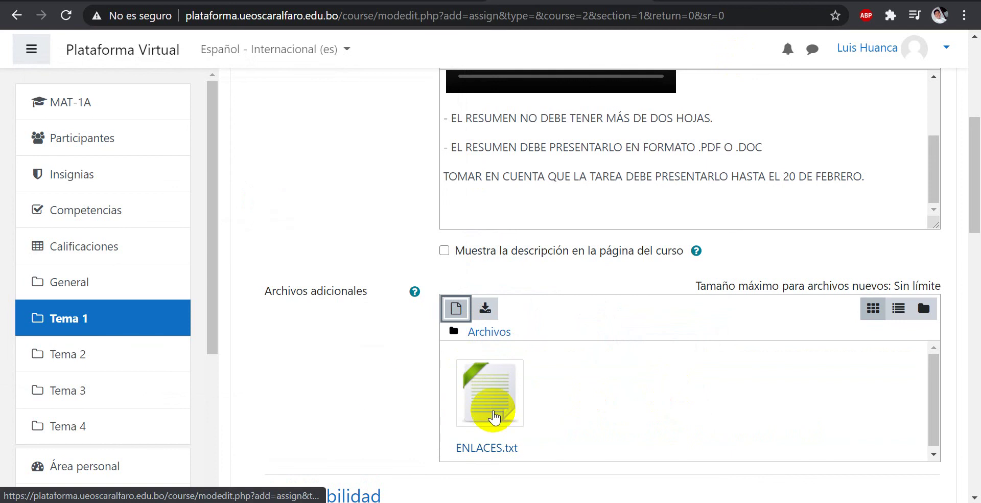
scroll(381, 358, down, 2)
scroll(333, 313, up, 2)
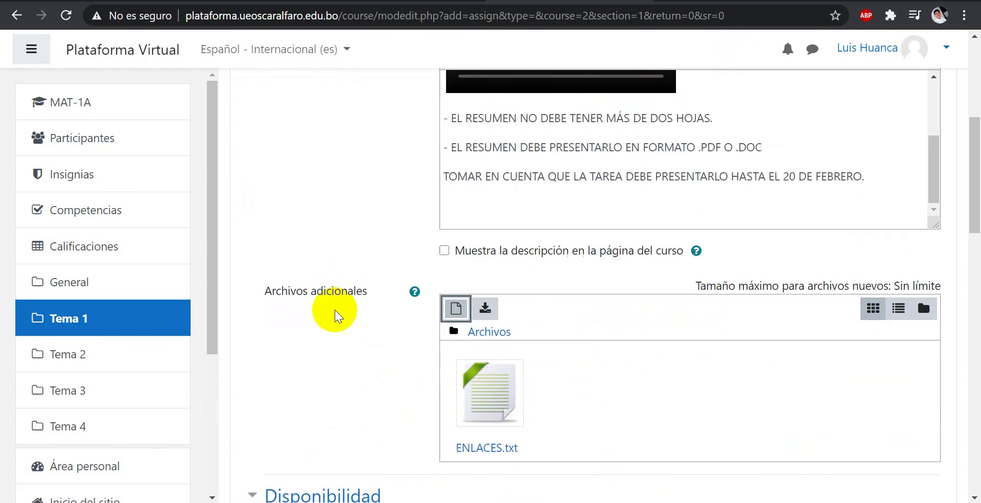
scroll(353, 344, up, 8)
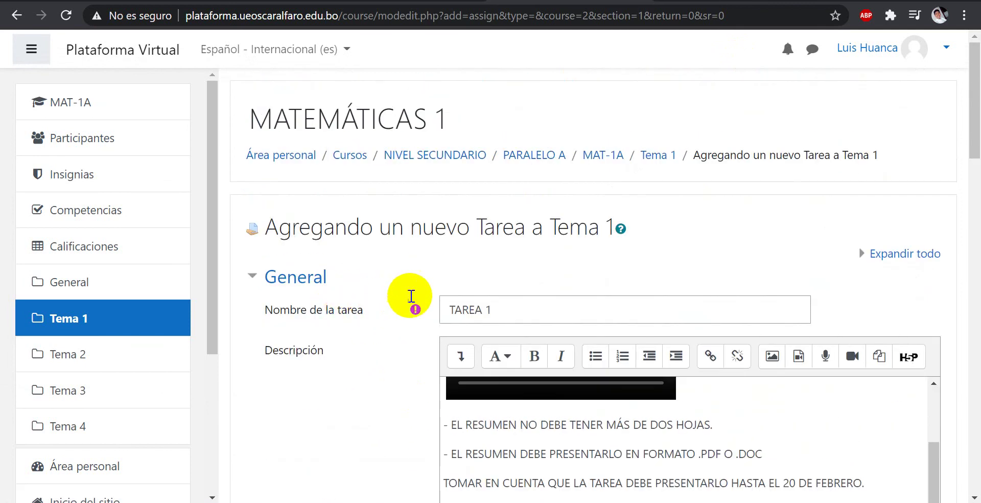
scroll(401, 328, down, 9)
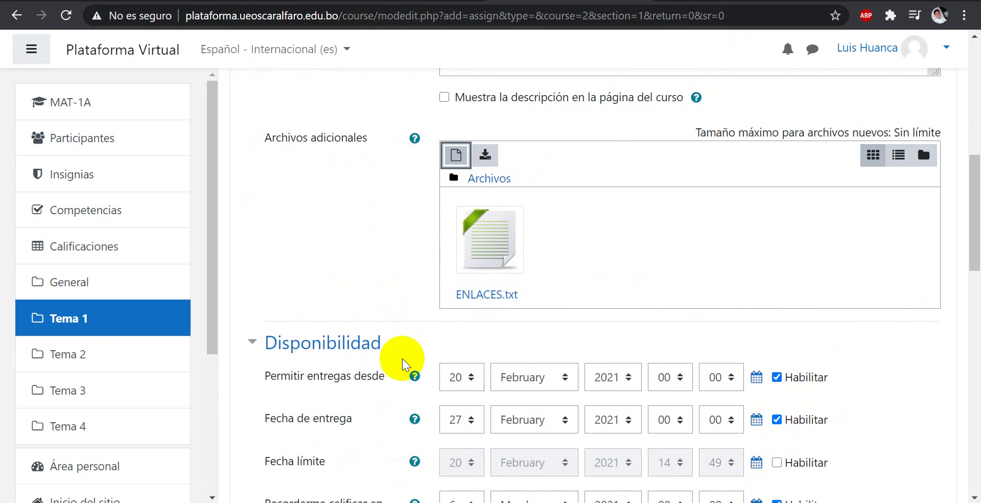
scroll(350, 245, down, 3)
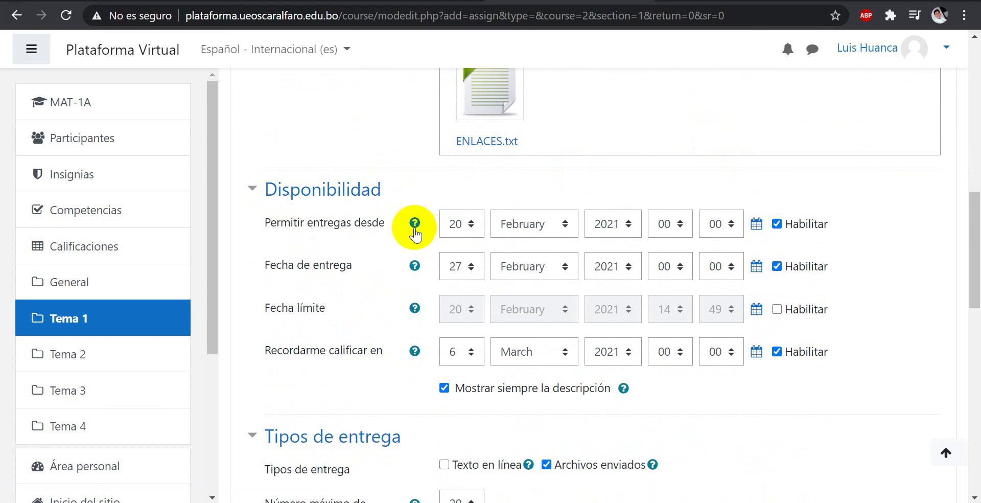
Step: Set Permitir entregas desde to the 19th and Fecha de entrega to 20 February, 23:59
click(471, 223)
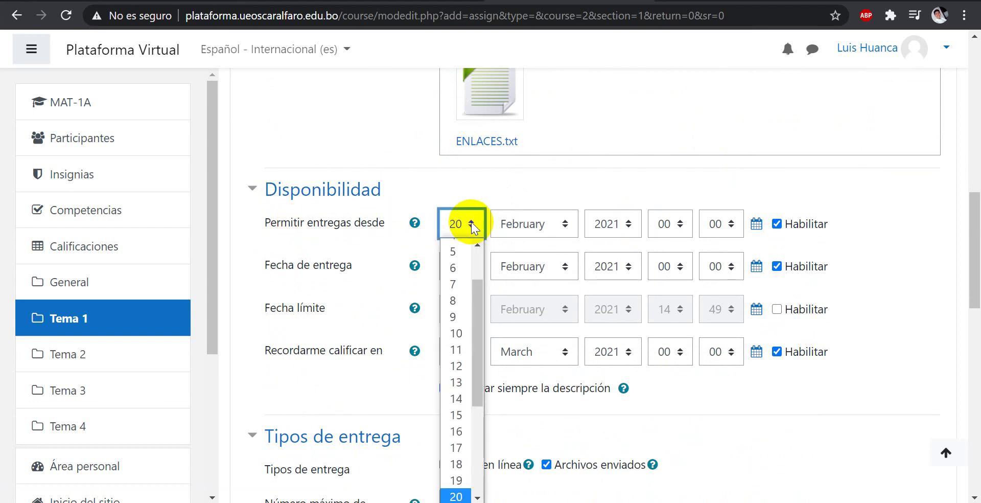
click(457, 480)
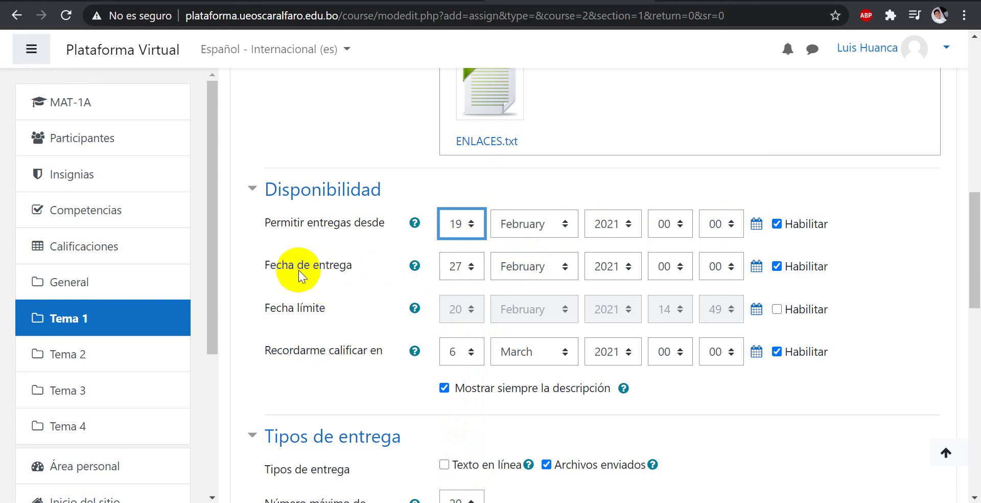
click(474, 267)
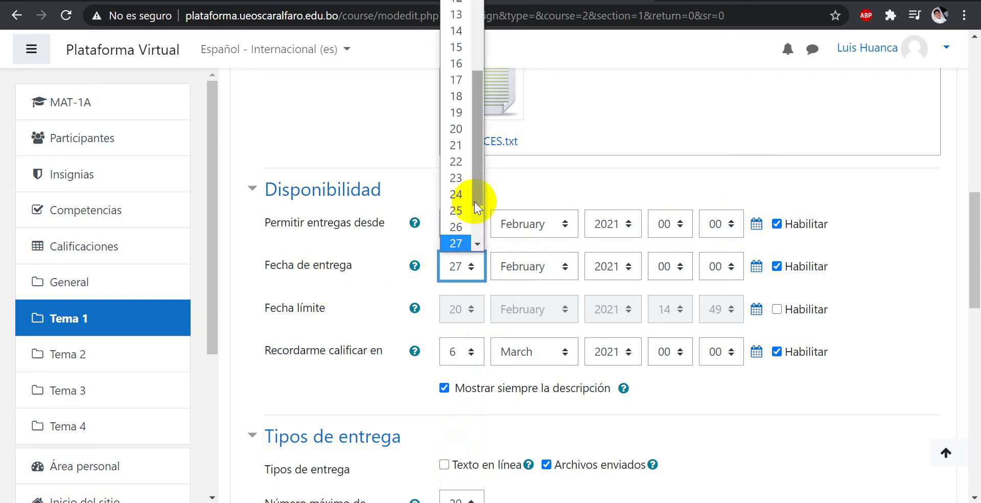
click(463, 130)
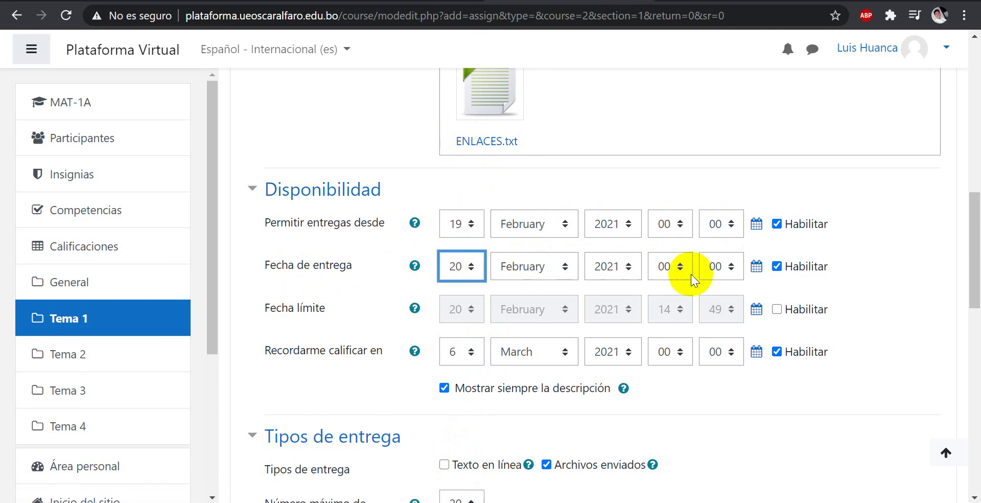
click(679, 269)
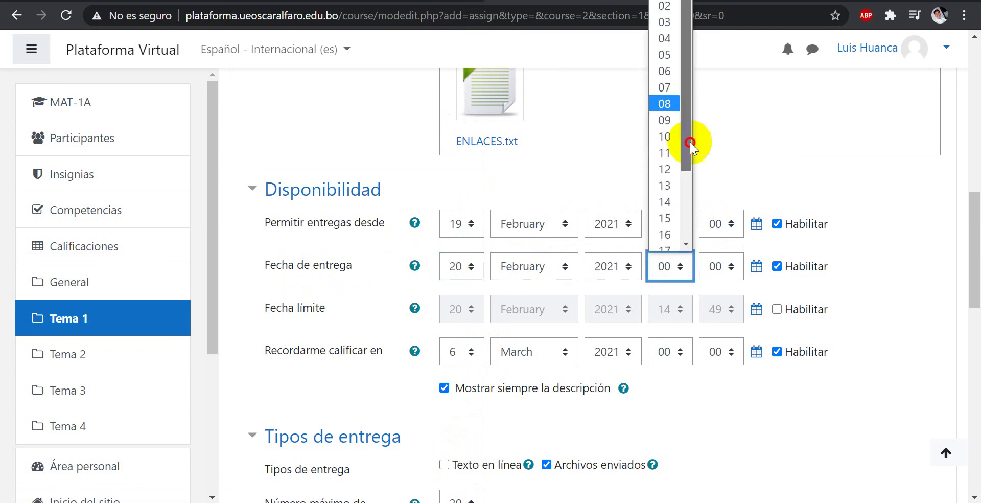
drag(690, 142, 687, 231)
click(670, 242)
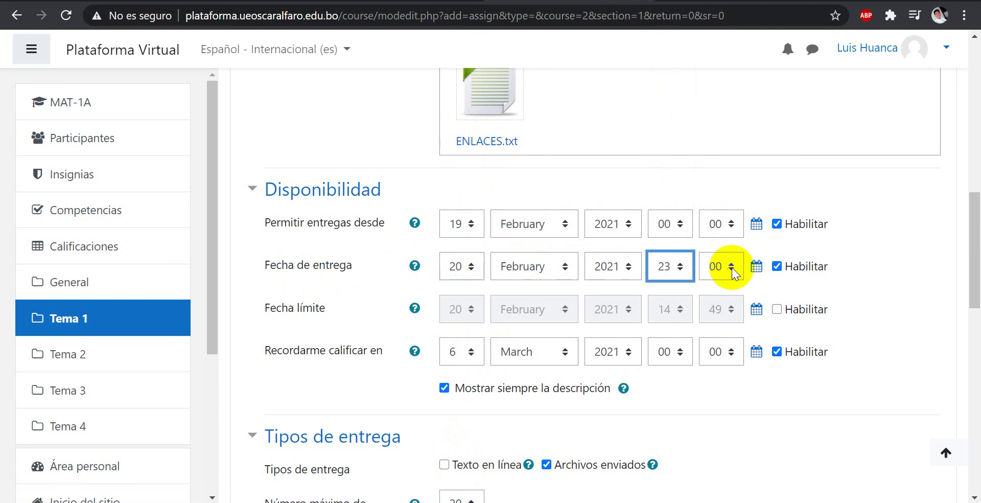
click(732, 266)
drag(741, 19, 751, 234)
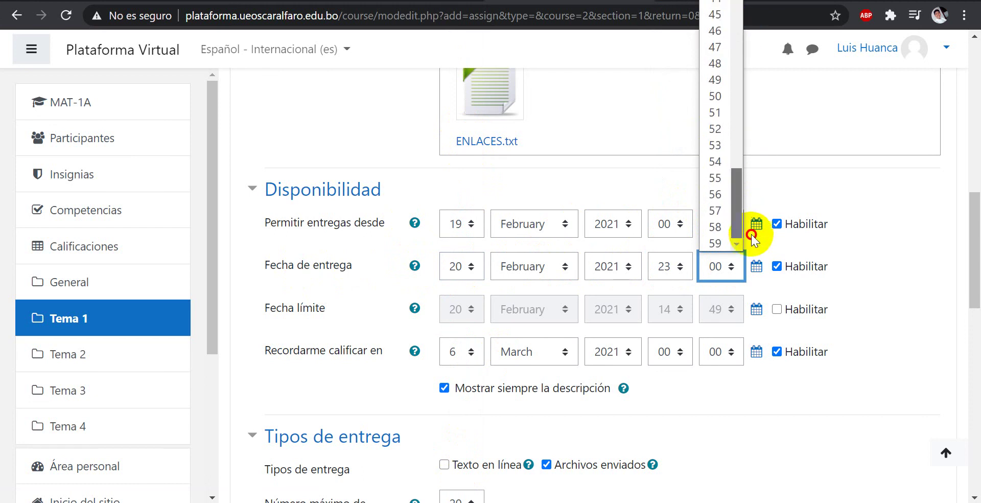
click(723, 245)
click(311, 309)
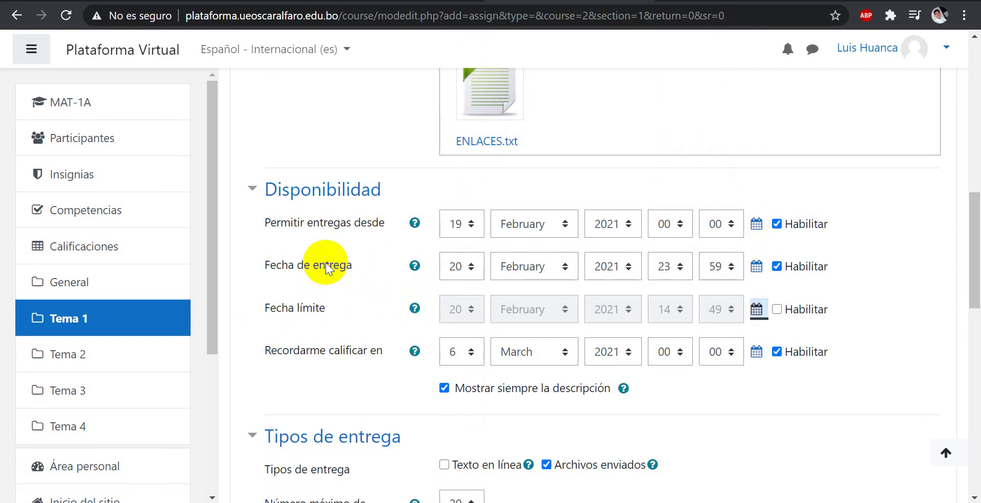
Step: Enable the Fecha límite cut-off date and set its day to 21
click(778, 309)
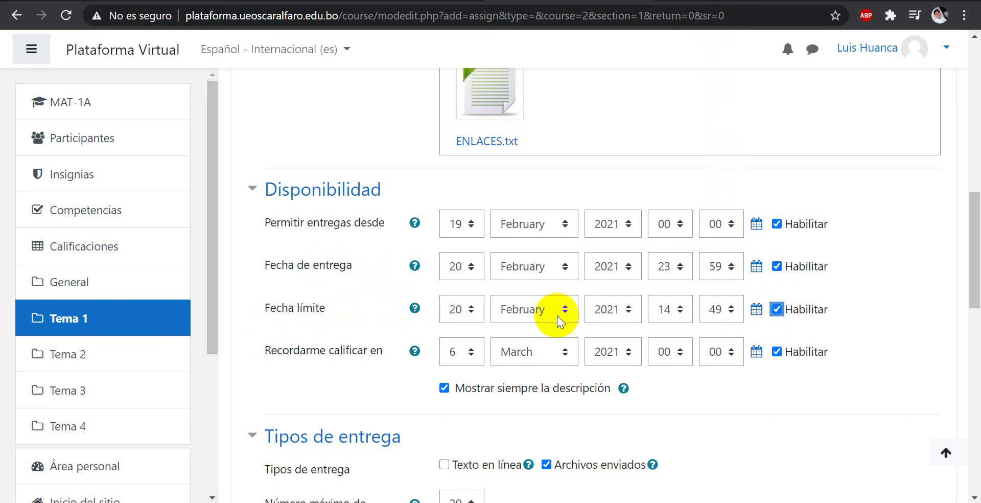
click(474, 310)
drag(482, 82, 486, 274)
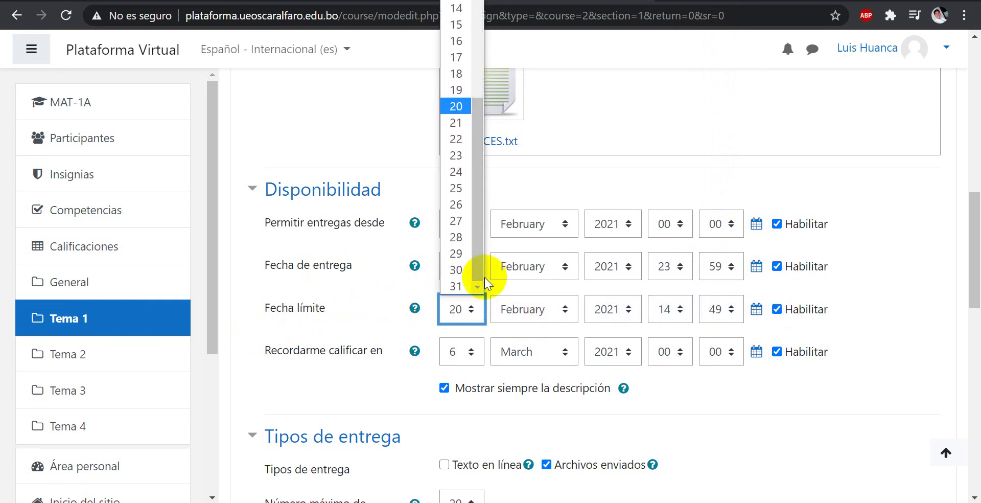
click(447, 123)
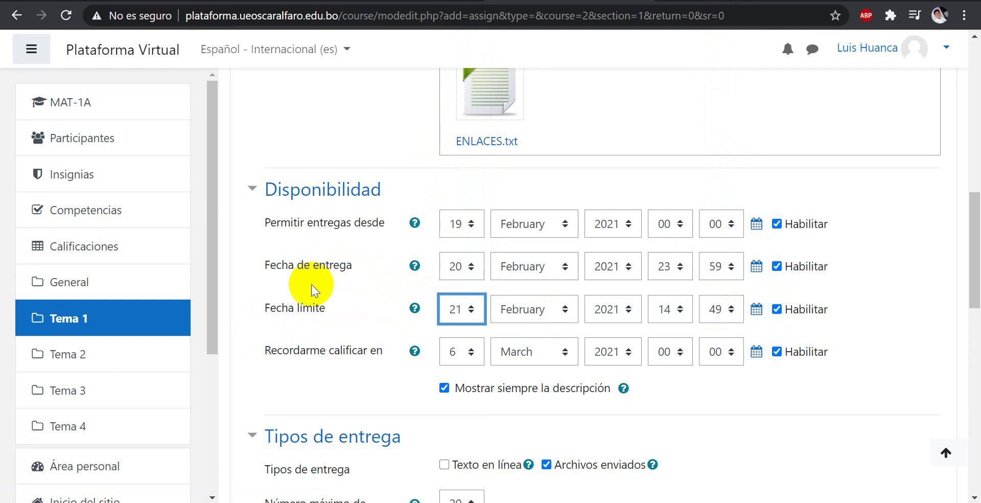
drag(355, 265, 328, 264)
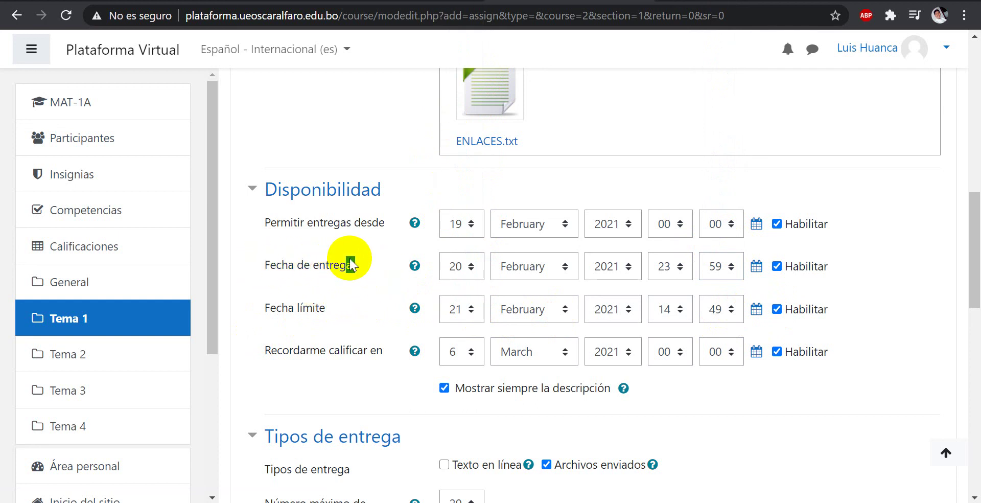
click(351, 264)
drag(265, 264, 357, 259)
click(361, 269)
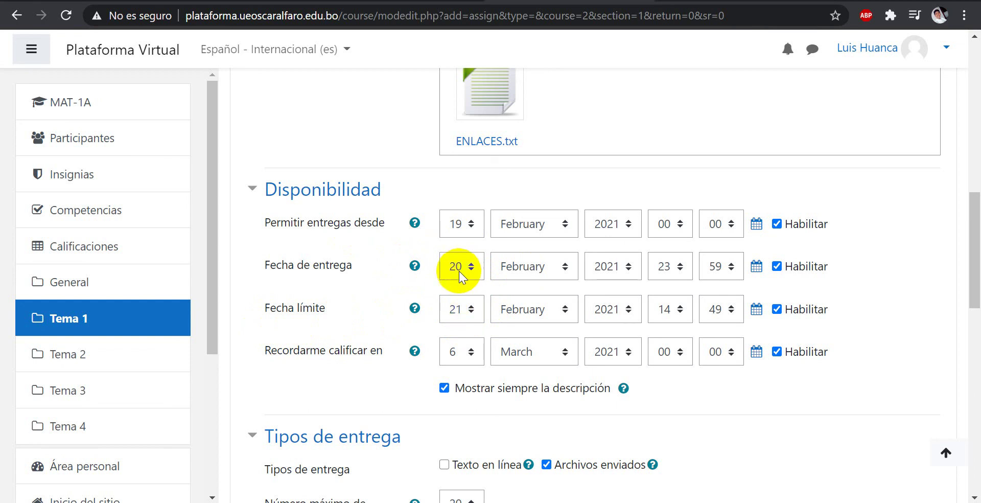
Step: Set the cut-off time to 23:59
click(679, 309)
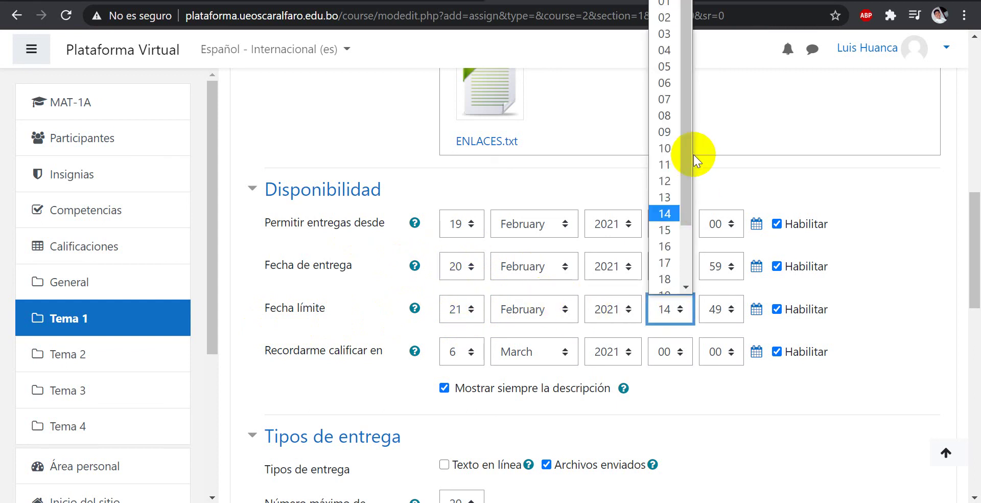
drag(685, 149, 685, 263)
click(670, 287)
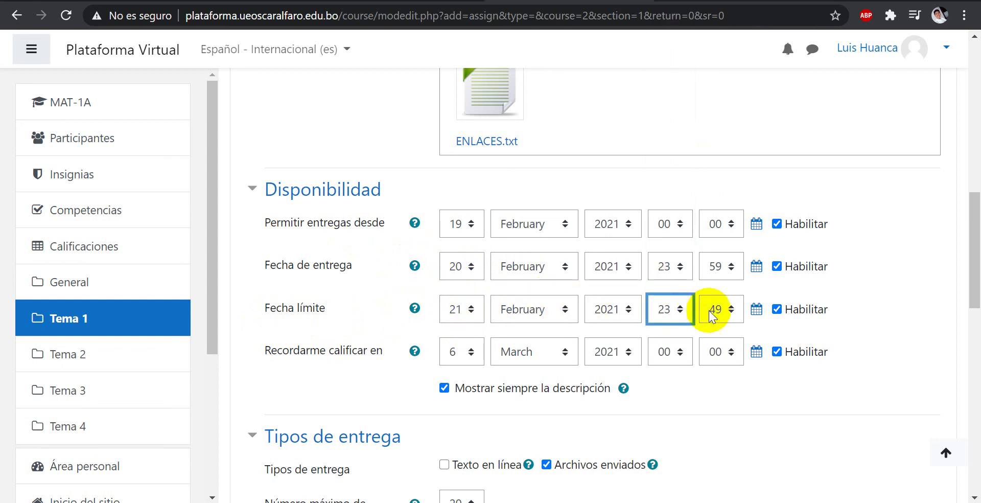
click(732, 308)
scroll(738, 169, down, 3)
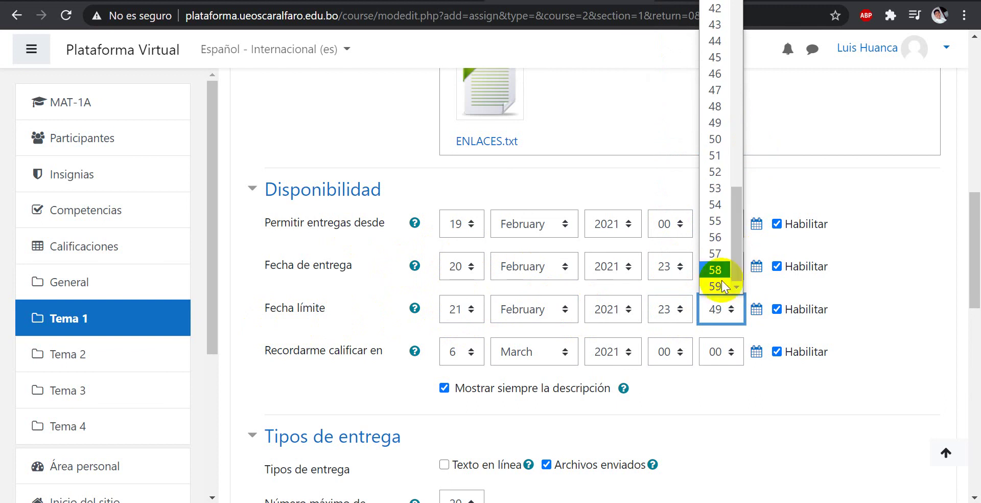
click(718, 286)
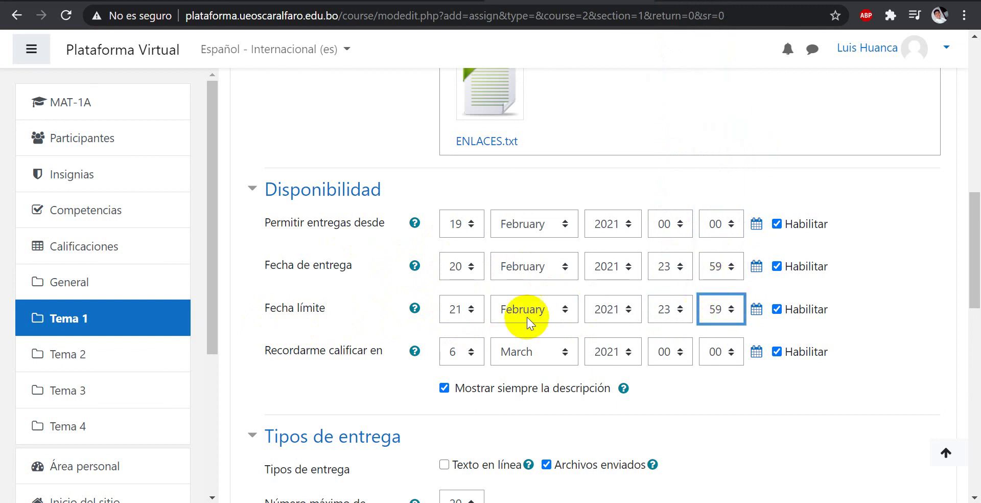
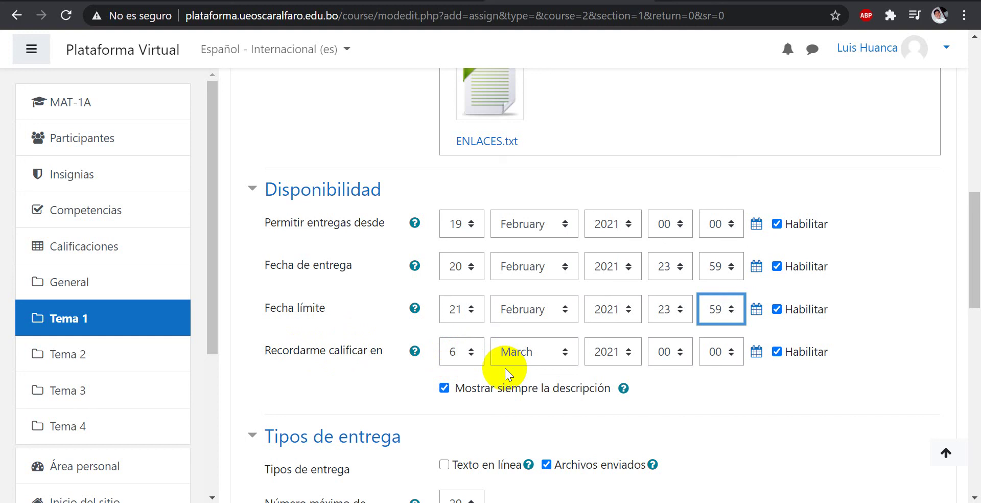
Step: Set 'Recordarme calificar en' to day 22, month February, hour 08
click(472, 352)
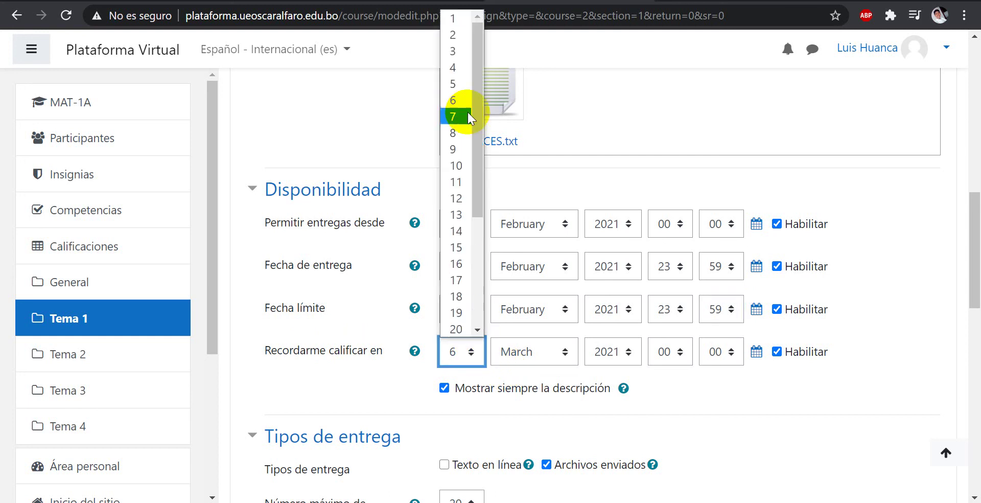
drag(476, 119, 474, 186)
click(452, 256)
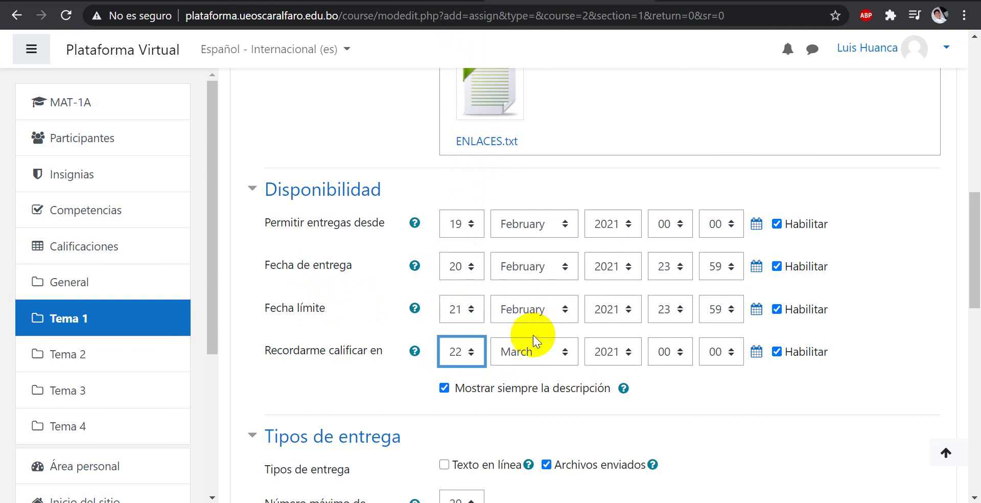
click(555, 351)
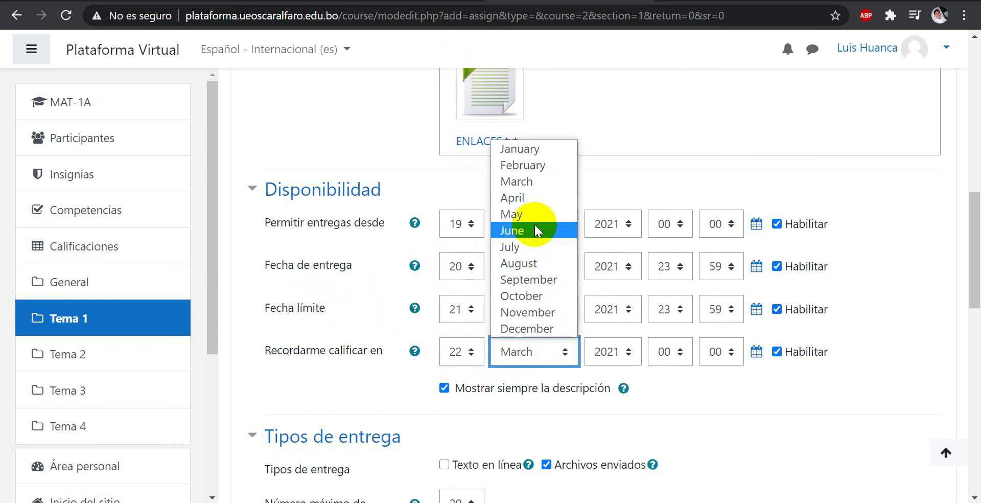
click(535, 166)
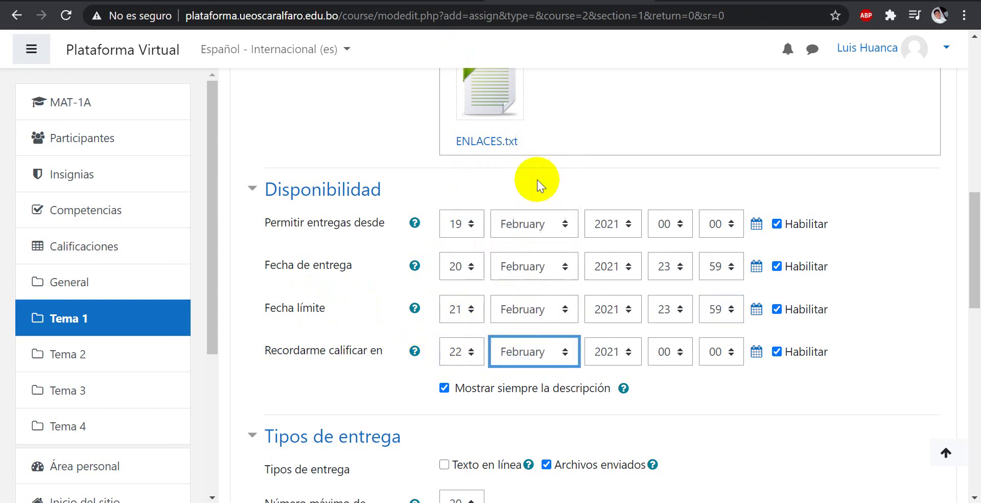
click(682, 360)
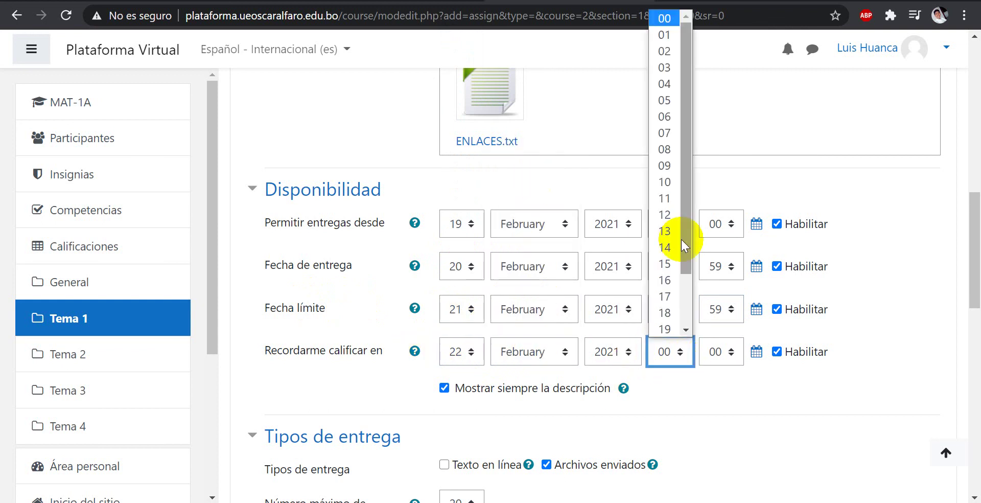
click(670, 151)
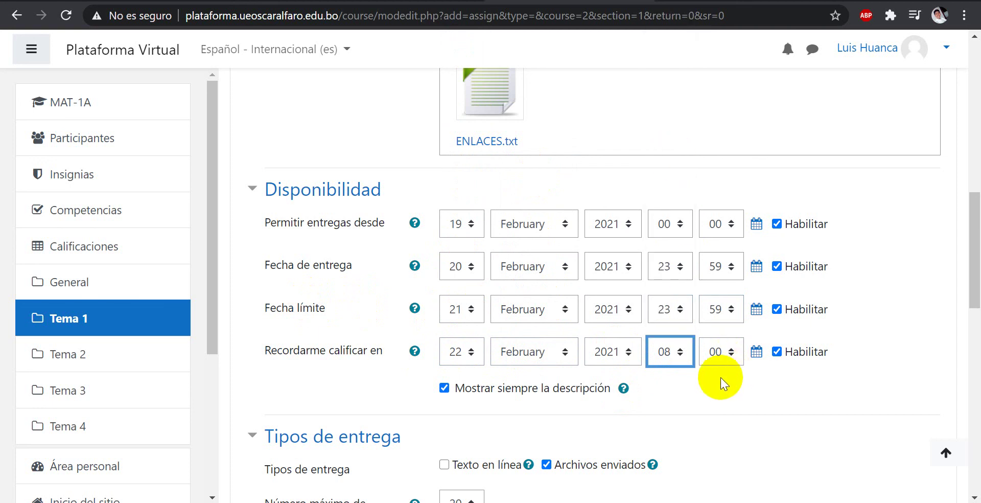
scroll(487, 383, down, 2)
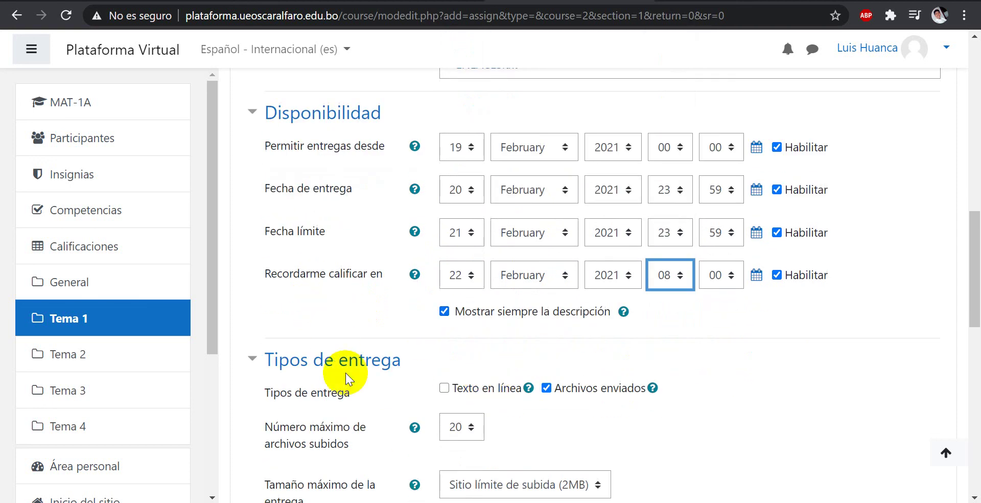
scroll(345, 372, down, 2)
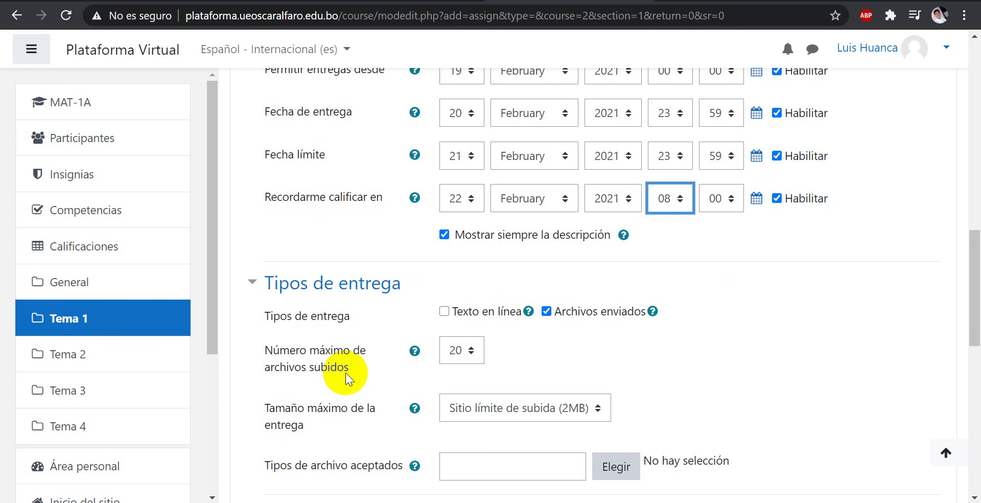
scroll(345, 383, down, 2)
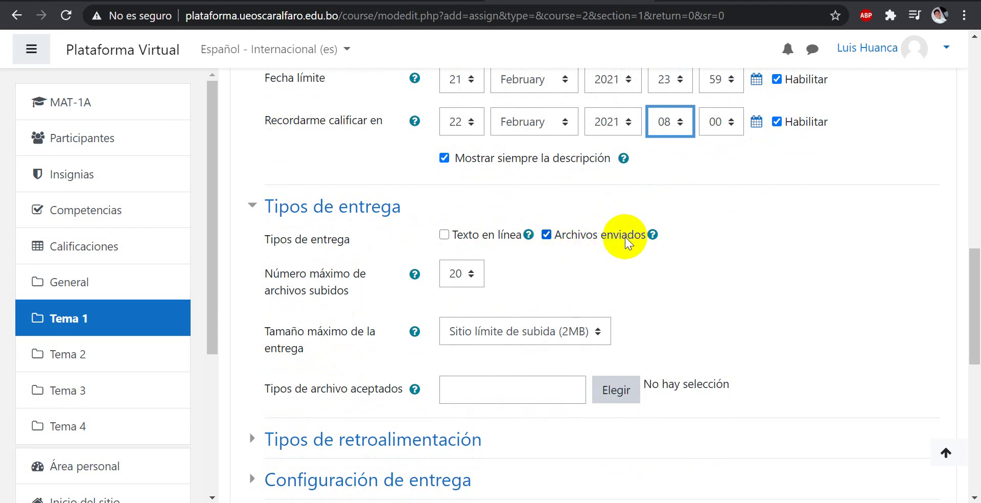
mouse_move(976, 318)
mouse_down()
mouse_move(977, 148)
mouse_move(976, 327)
mouse_up()
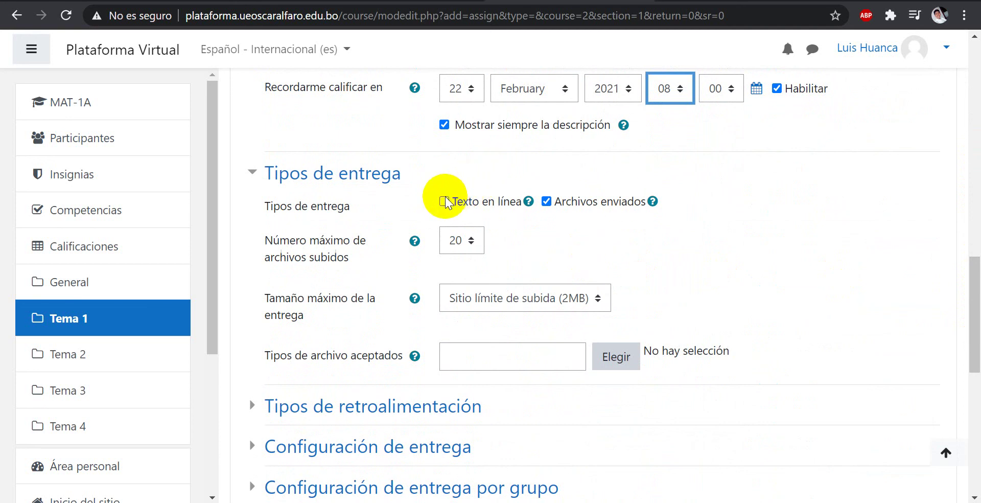
drag(974, 284, 977, 349)
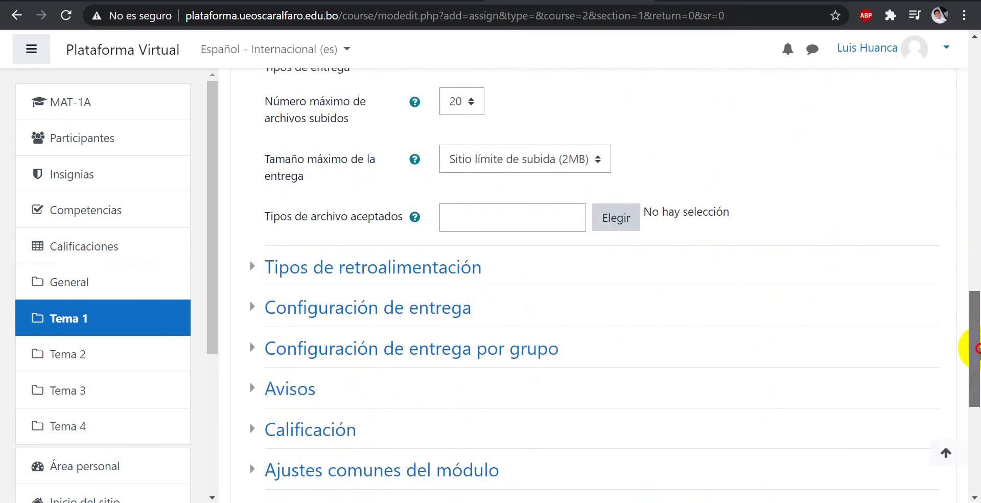
drag(975, 313, 977, 280)
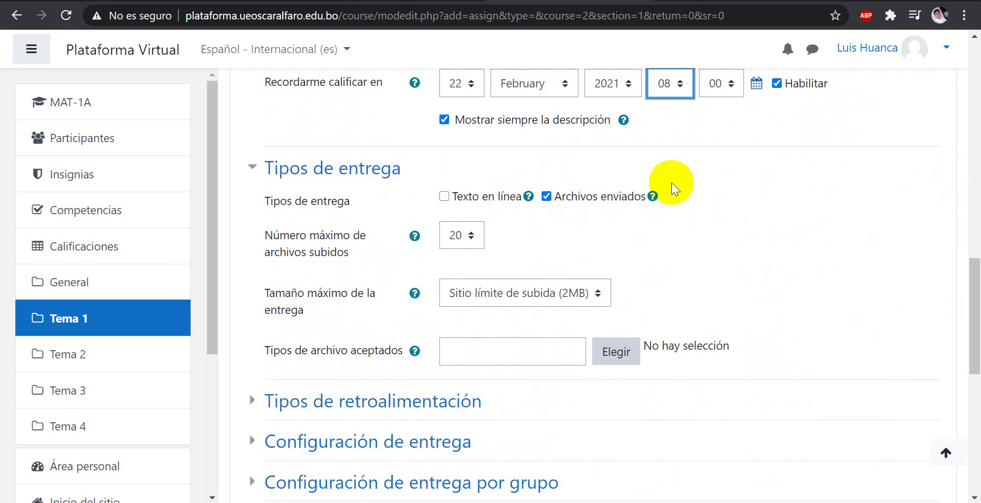
click(444, 195)
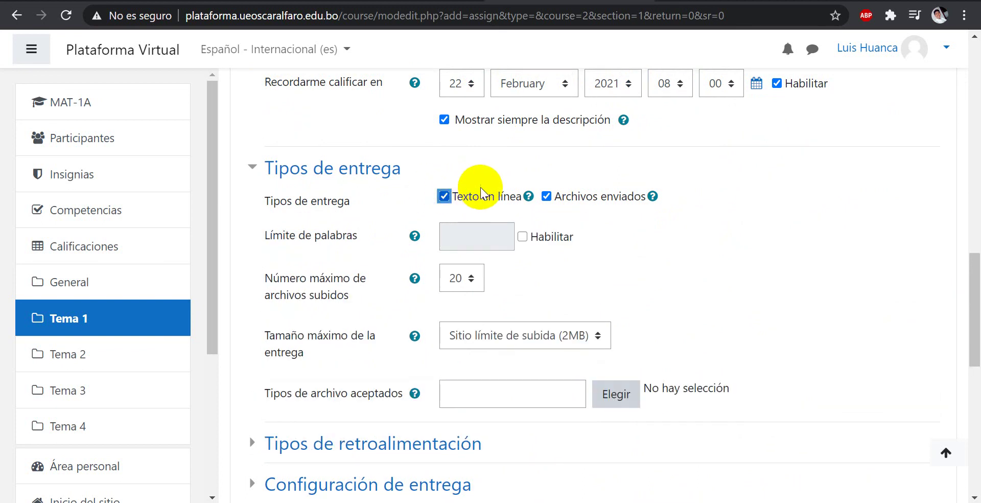
click(522, 236)
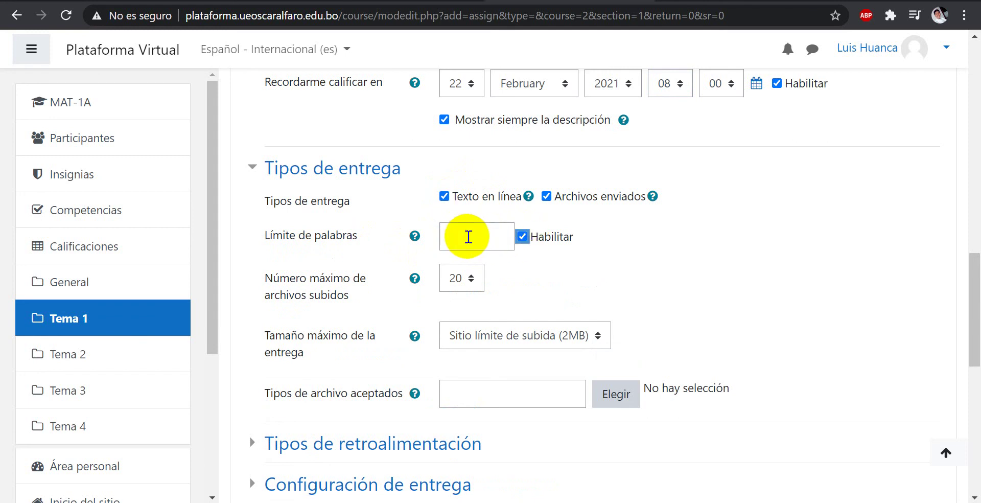
click(468, 236)
text(1000)
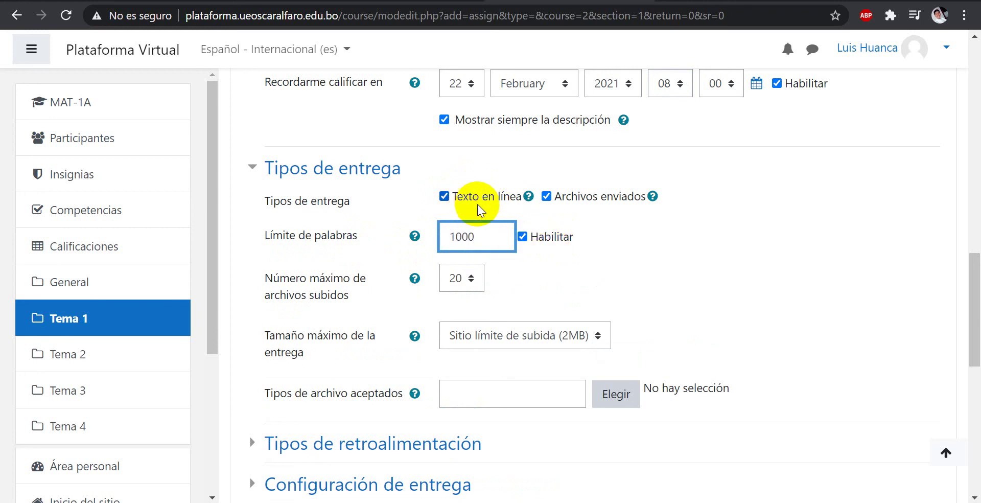
click(521, 236)
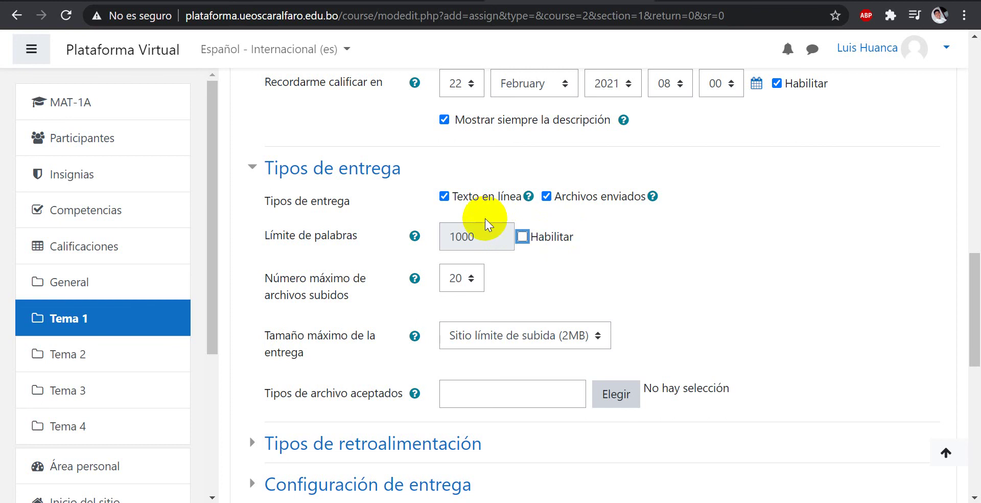
mouse_move(975, 256)
mouse_down()
mouse_move(975, 76)
mouse_move(974, 246)
mouse_up()
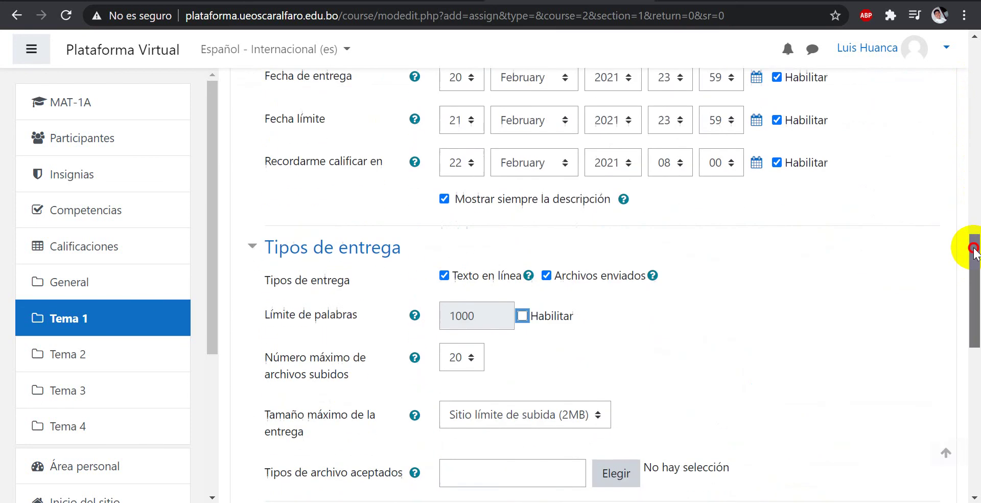
click(444, 273)
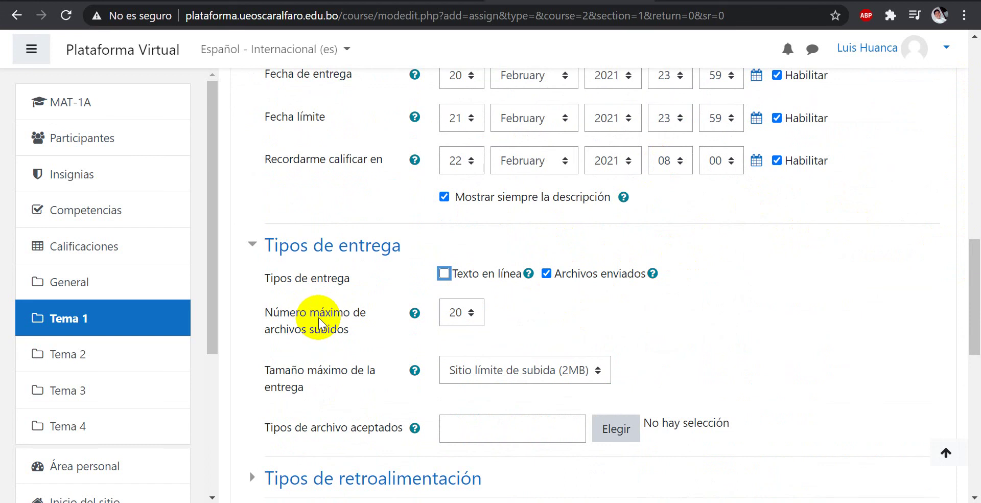
Step: Choose 2 in the 'Número máximo de archivos subidos' dropdown, replacing 20
click(469, 328)
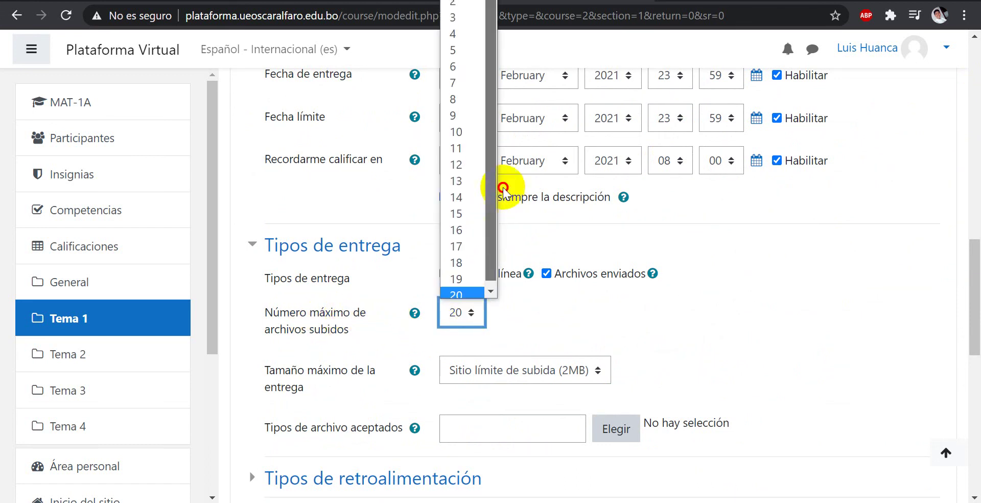
click(463, 6)
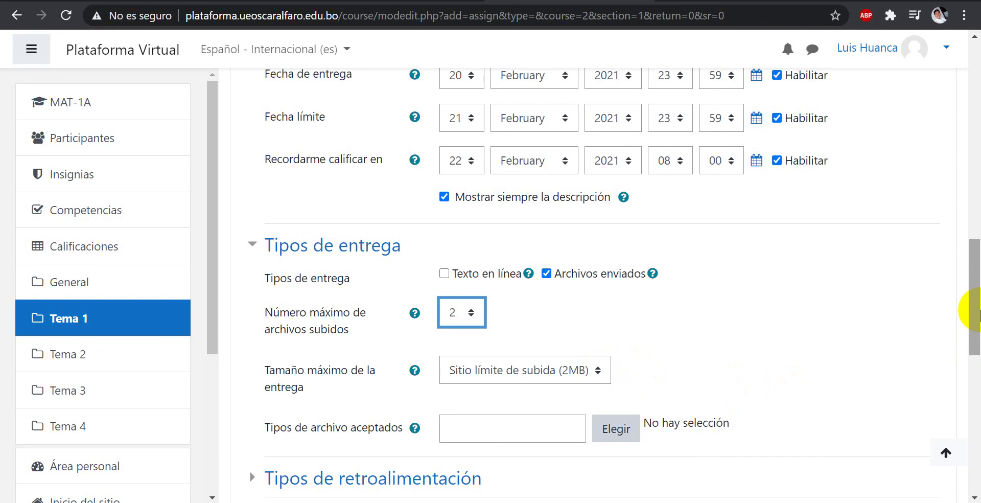
mouse_move(977, 312)
mouse_down()
mouse_move(977, 166)
mouse_move(975, 313)
mouse_up()
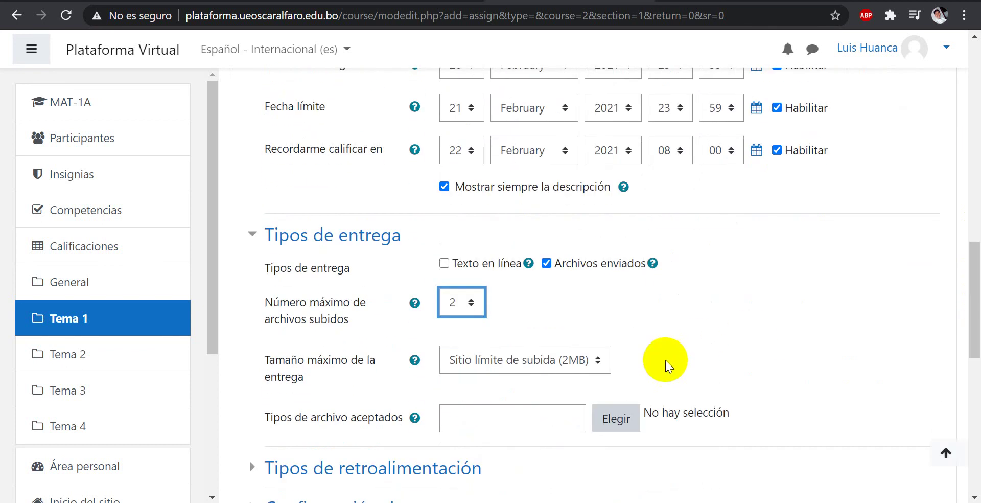
Step: Choose 1MB in the 'Tamaño máximo de la entrega' dropdown
click(599, 360)
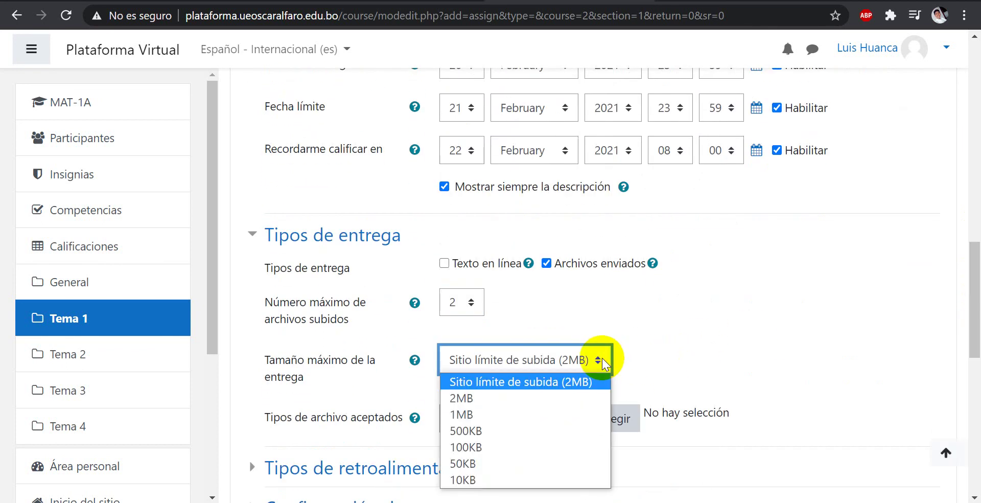
drag(975, 306, 970, 164)
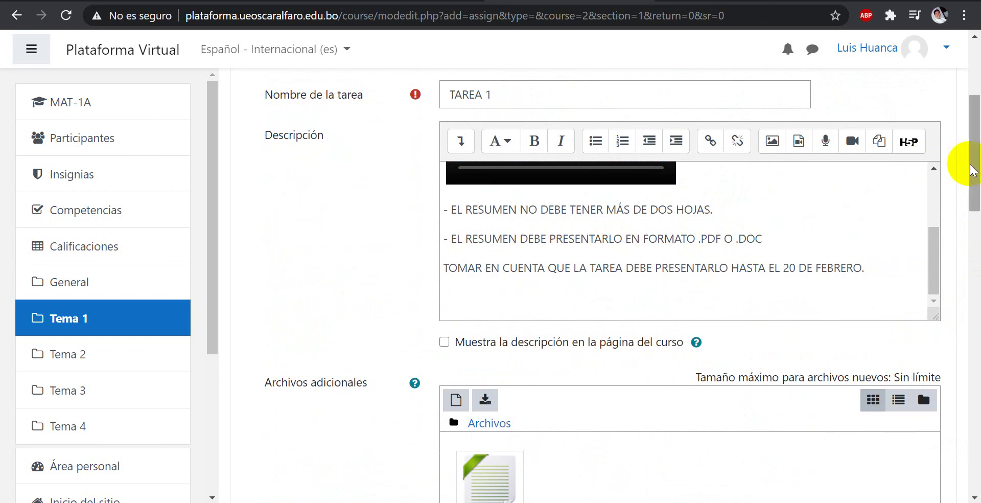
drag(970, 170, 979, 307)
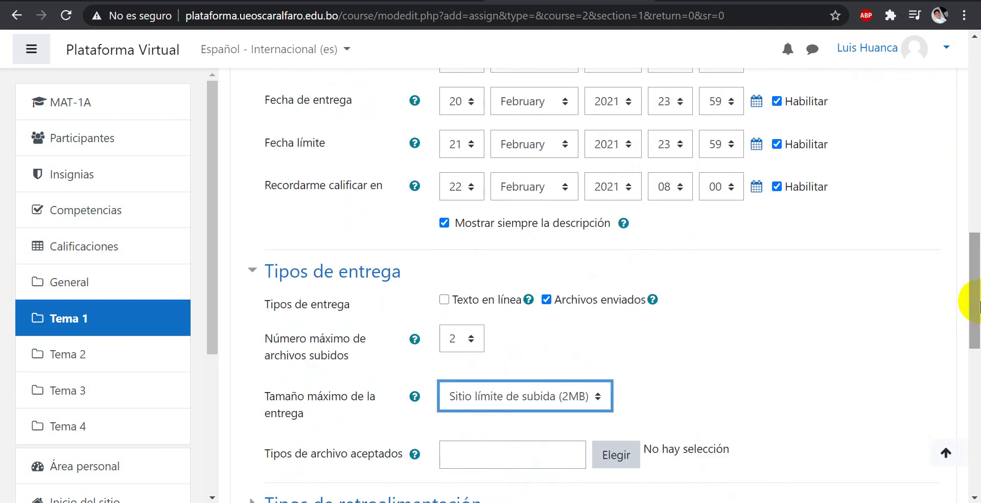
click(601, 388)
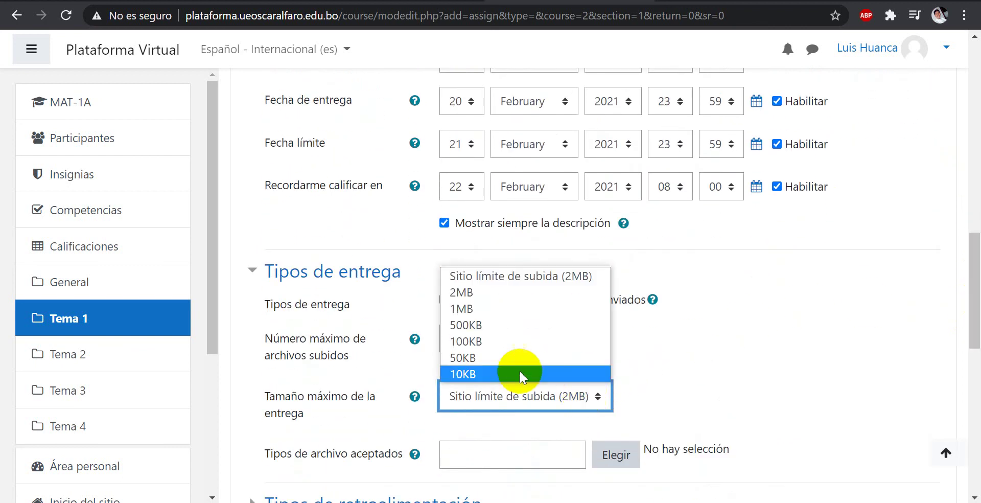
click(492, 308)
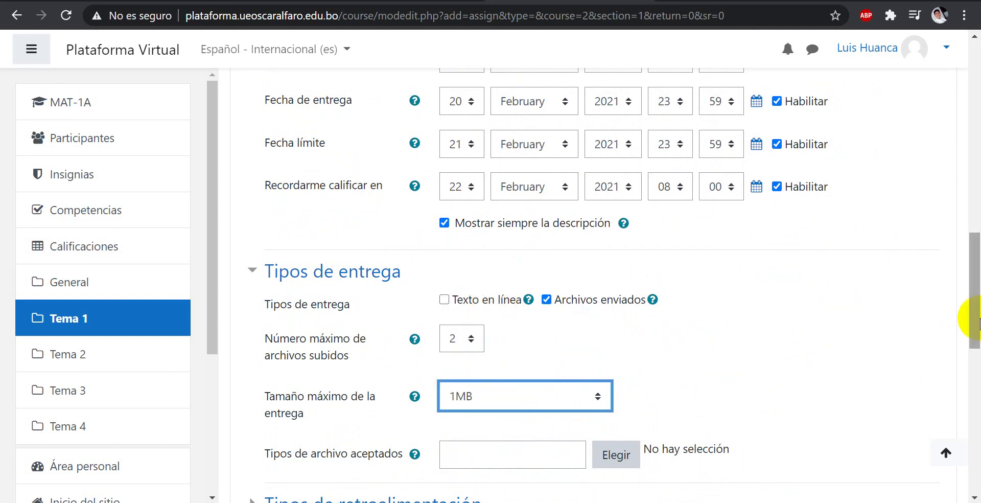
drag(974, 320, 977, 358)
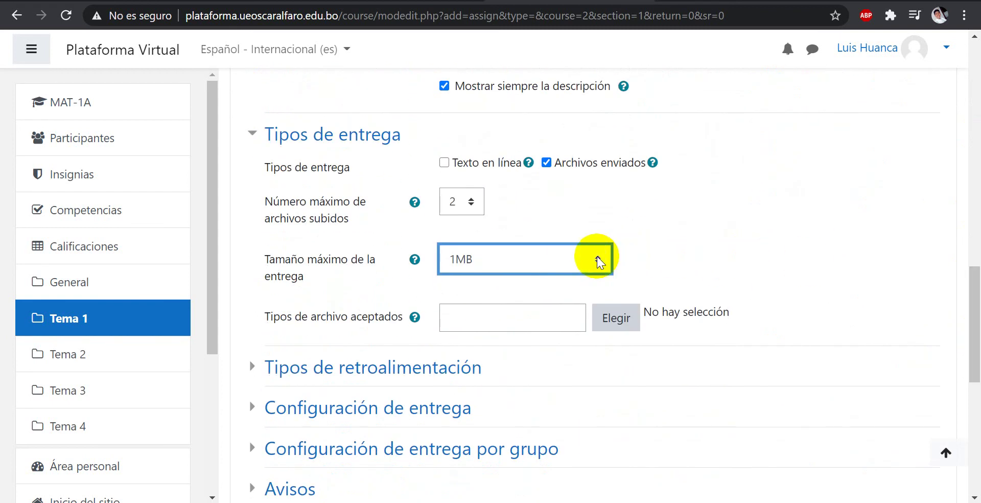
drag(974, 328, 974, 118)
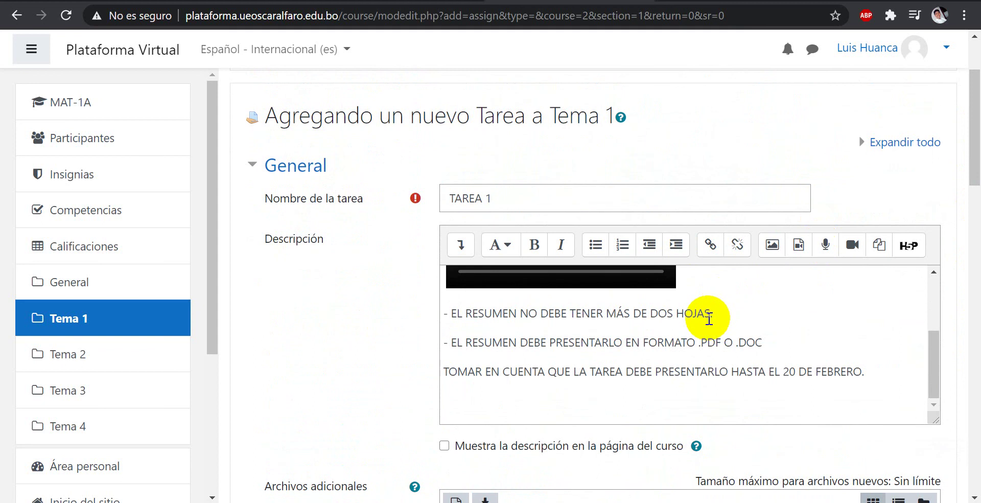
Step: Reselect 2MB as the maximum submission size
drag(971, 149, 970, 335)
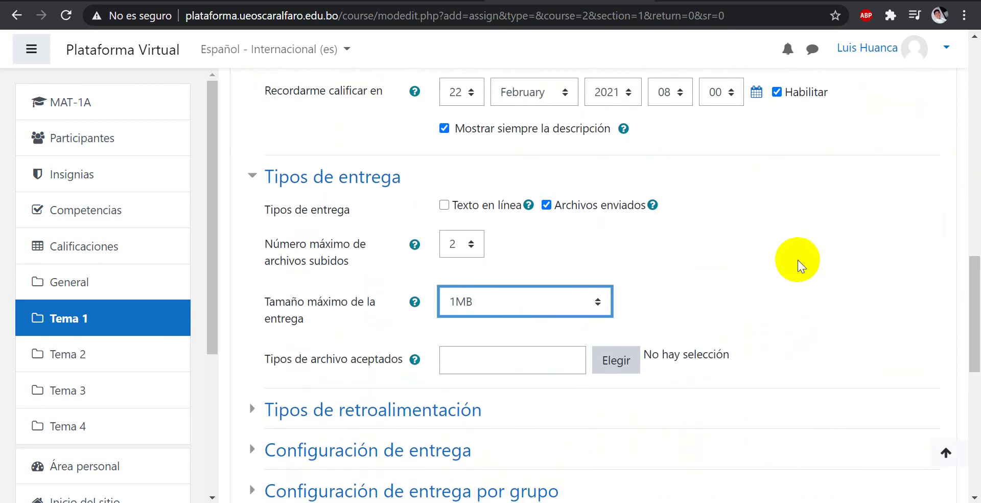
click(598, 302)
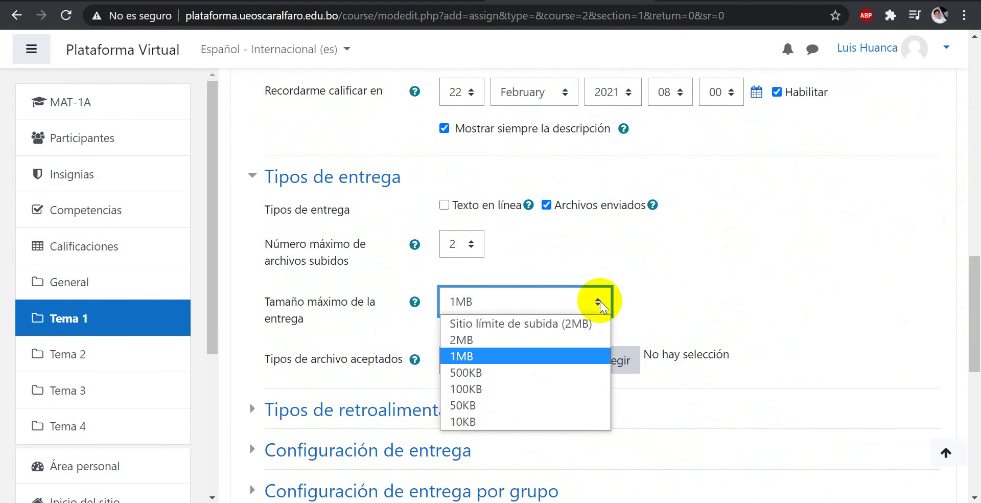
click(495, 340)
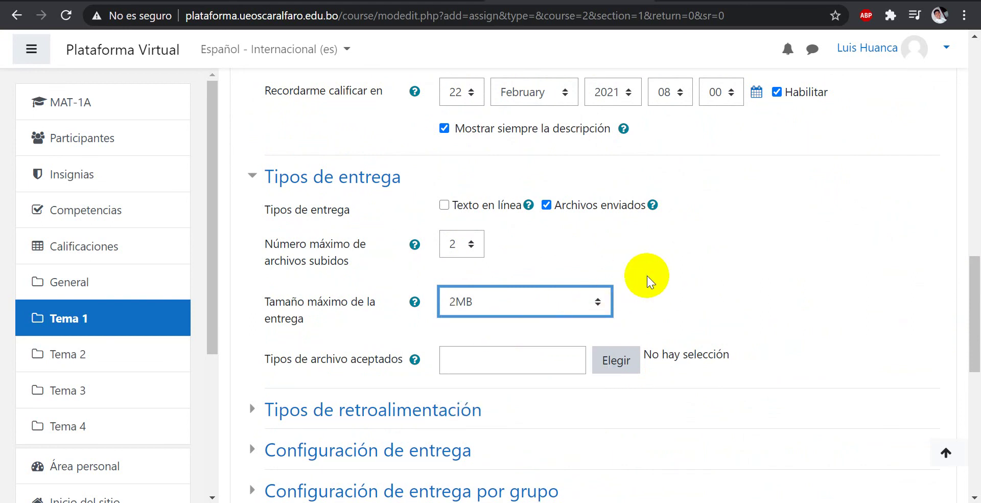
click(596, 302)
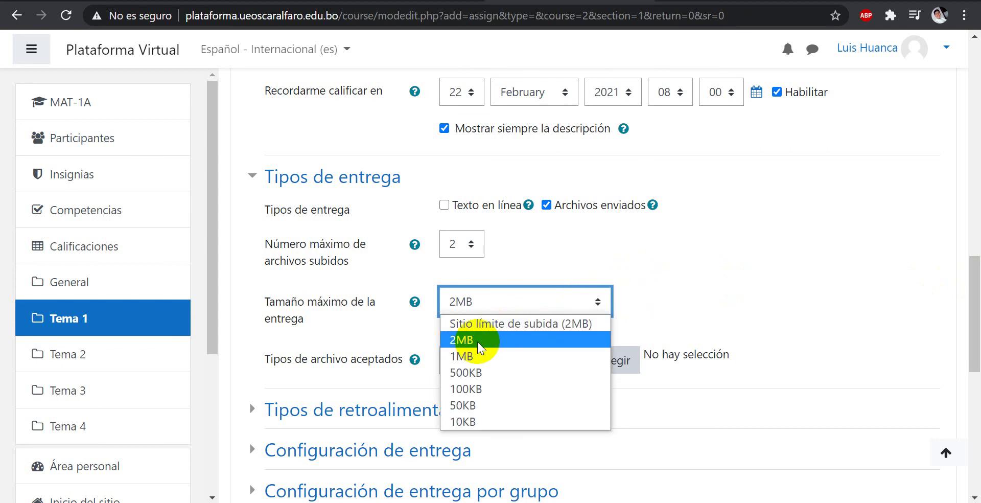
click(542, 339)
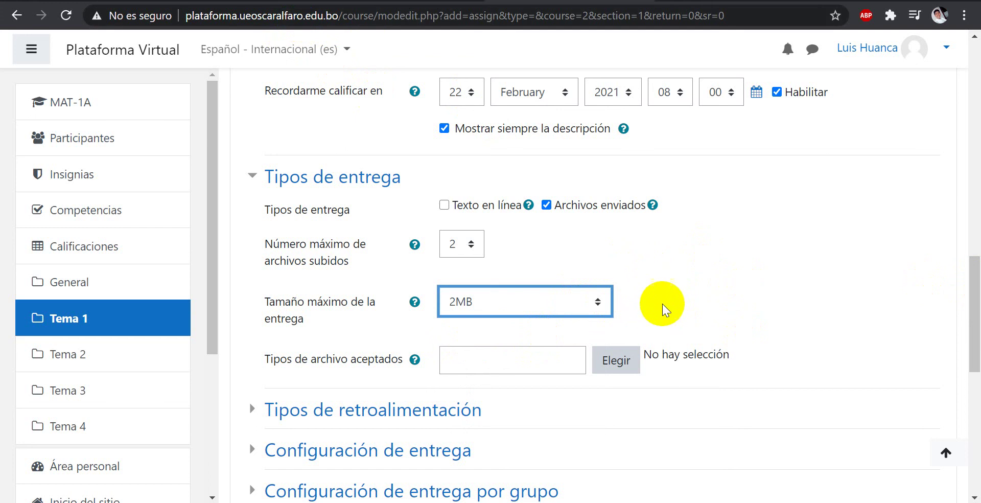
drag(975, 301, 904, 306)
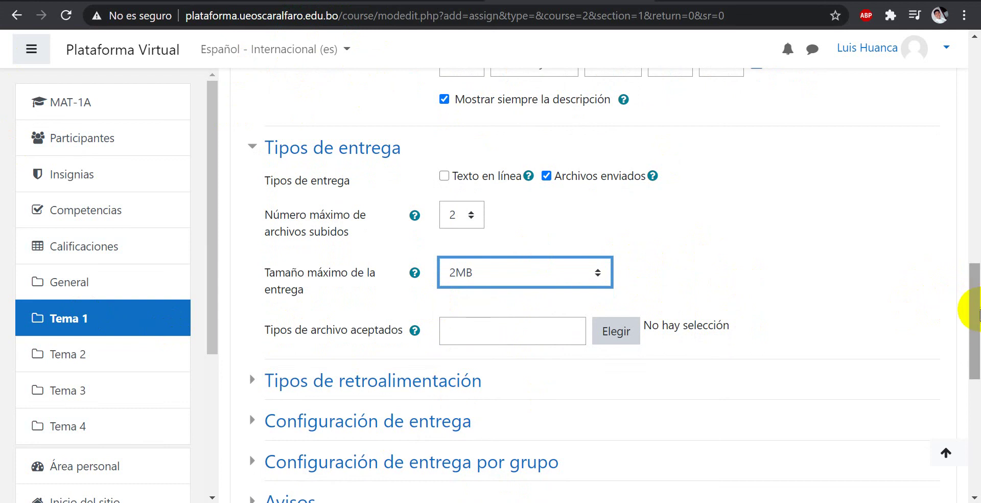
drag(970, 324, 965, 289)
click(608, 362)
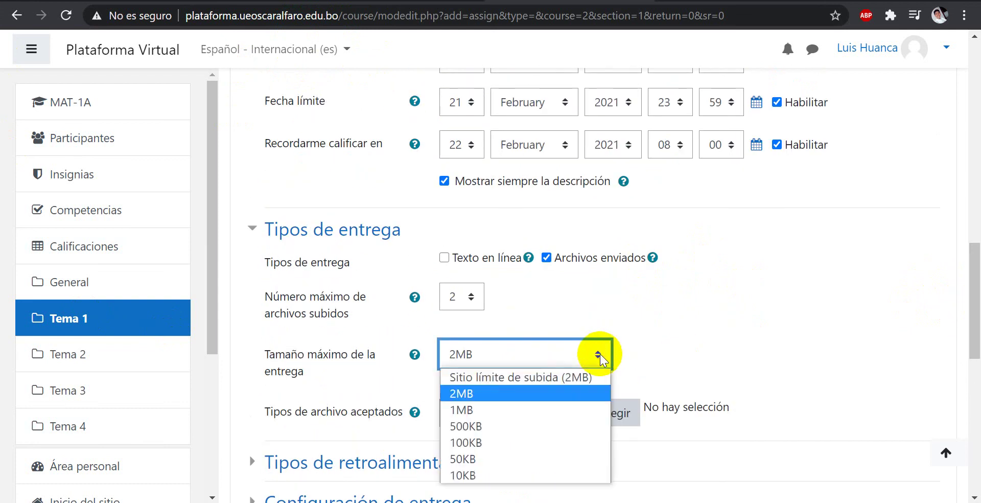
click(541, 394)
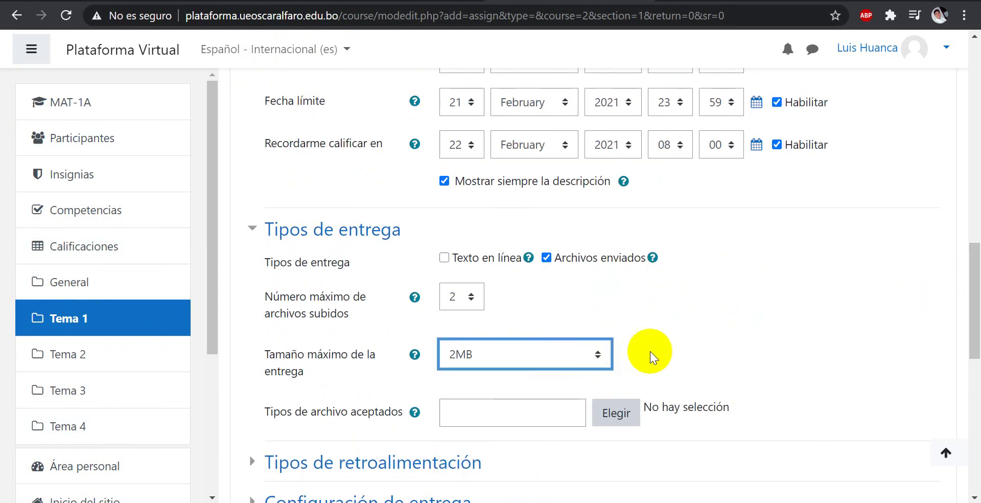
mouse_move(974, 313)
mouse_down()
mouse_move(975, 179)
mouse_move(974, 325)
mouse_up()
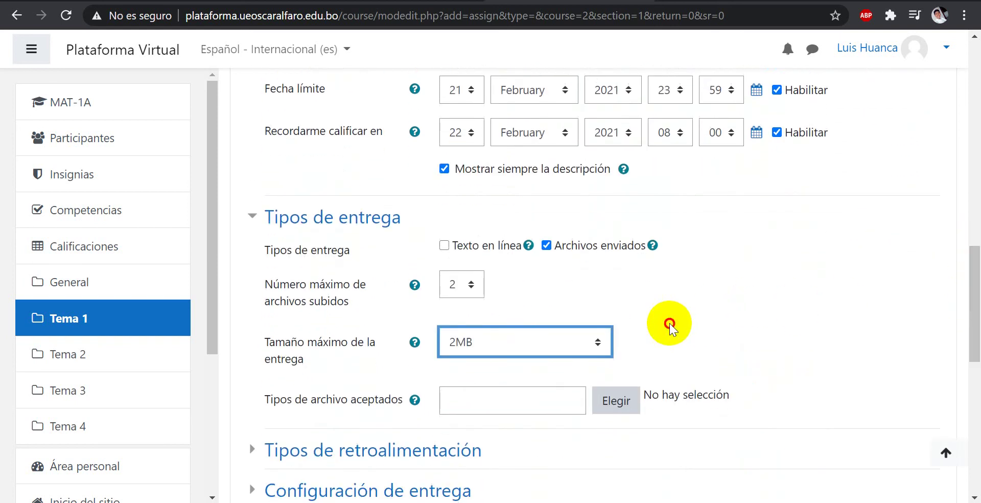
Step: Change the maximum submission size back to 1MB
click(596, 340)
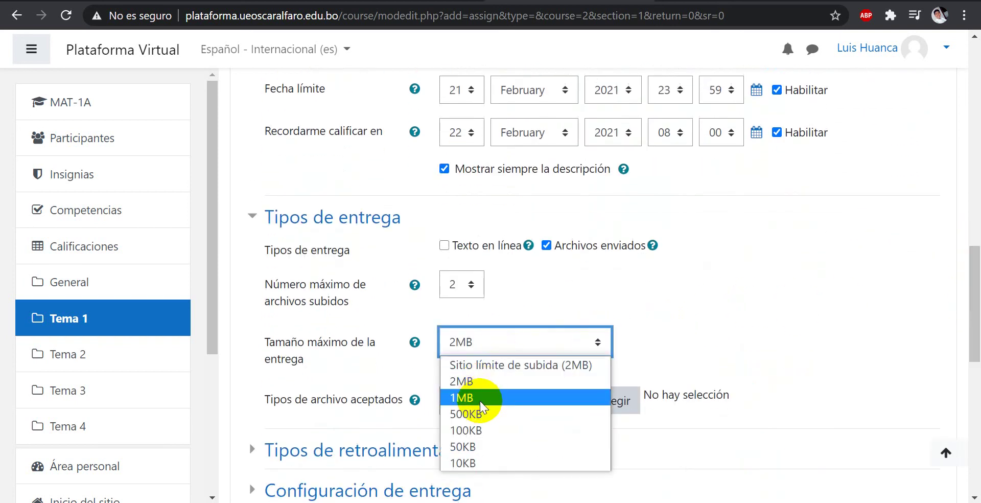
click(483, 397)
drag(974, 307, 977, 337)
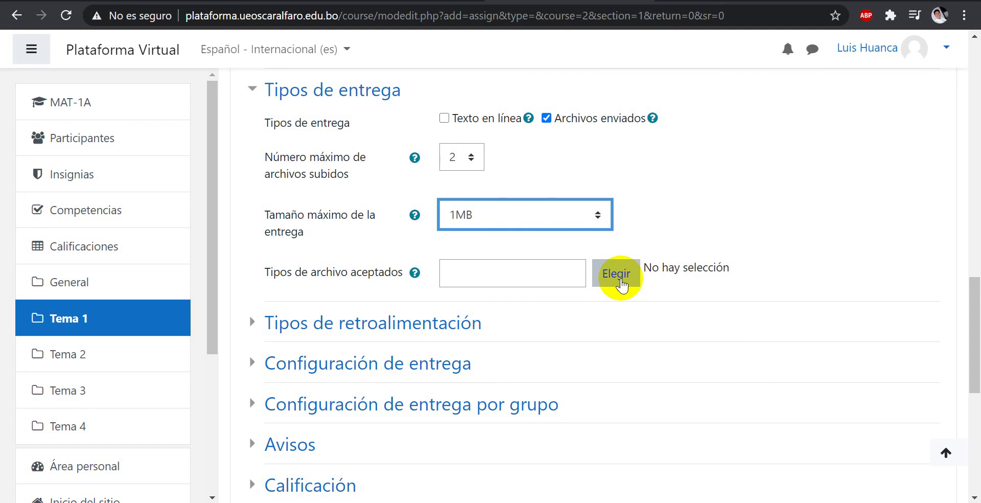
drag(970, 324, 975, 134)
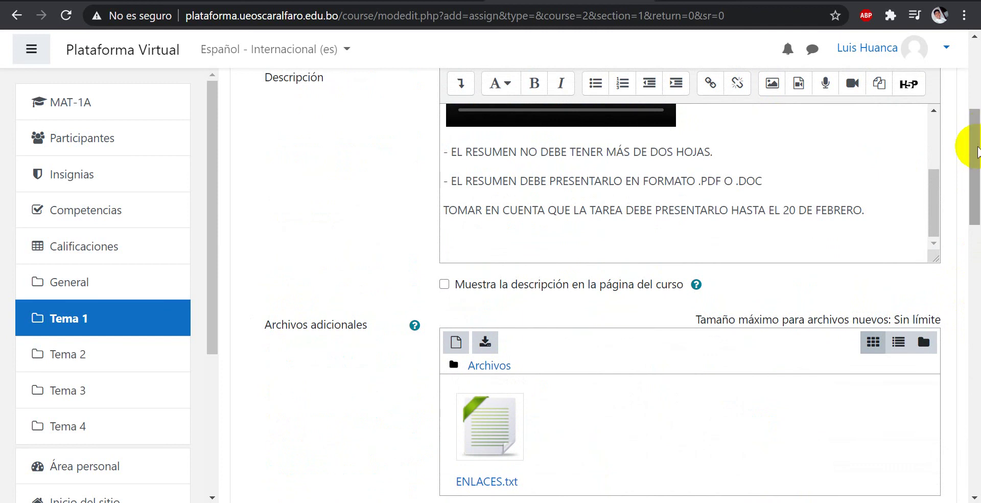
drag(977, 151, 977, 289)
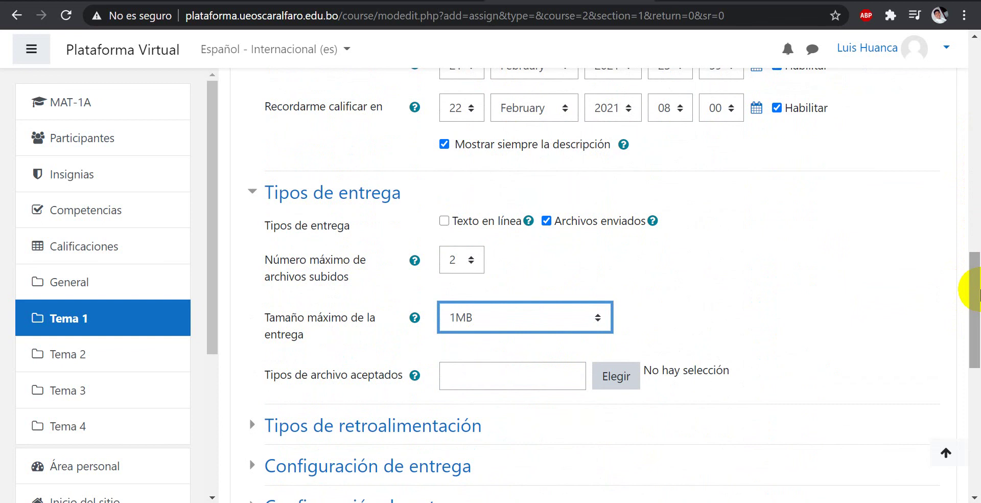
scroll(975, 290, down, 1)
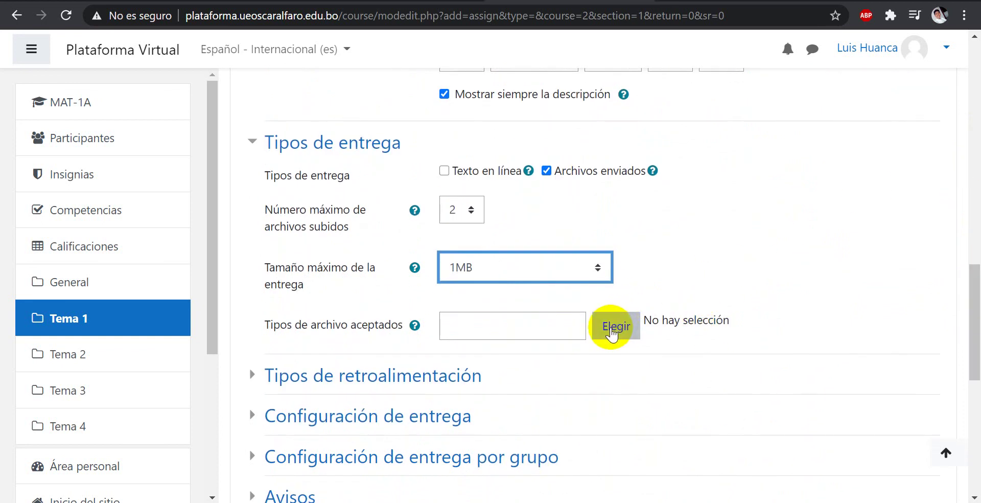
Step: Open the accepted file types chooser and expand the Archivos de documentos group
click(613, 331)
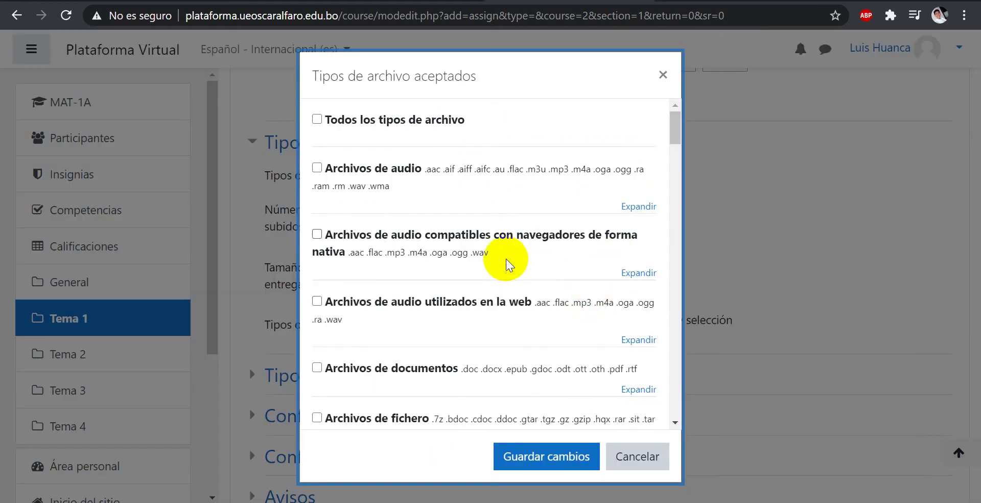
scroll(508, 262, down, 5)
scroll(508, 262, down, 20)
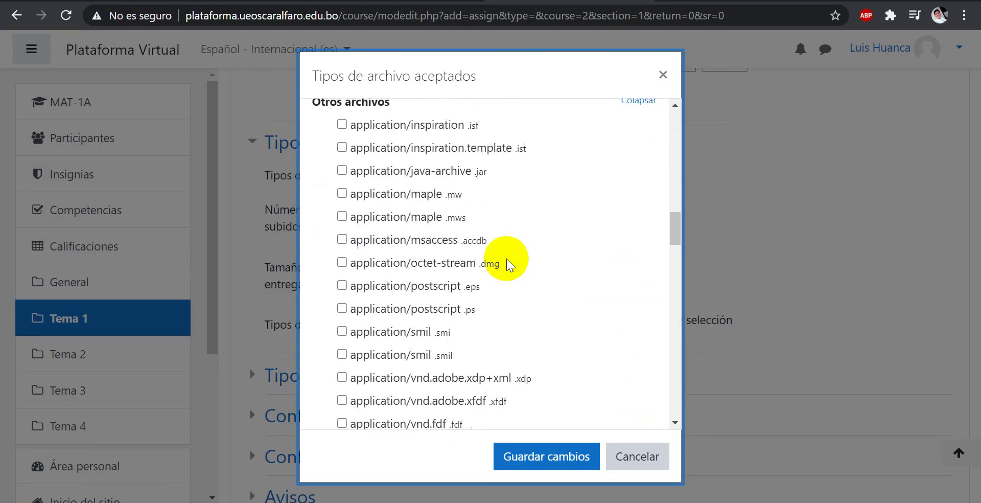
scroll(507, 263, up, 10)
scroll(508, 263, up, 9)
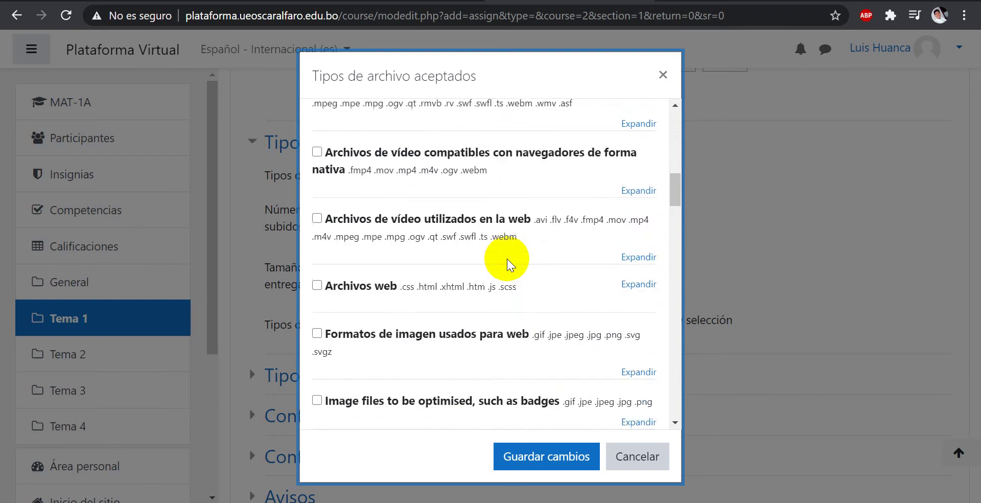
scroll(476, 263, up, 5)
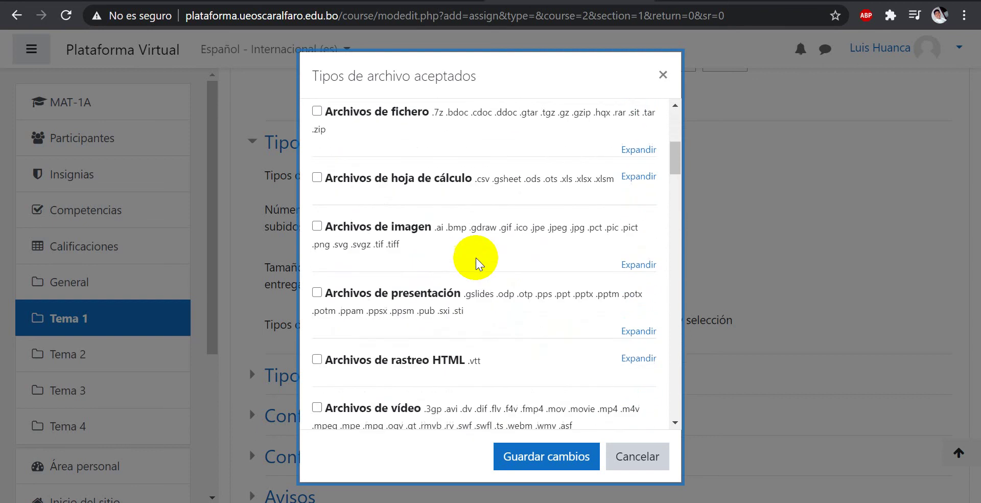
scroll(473, 265, up, 3)
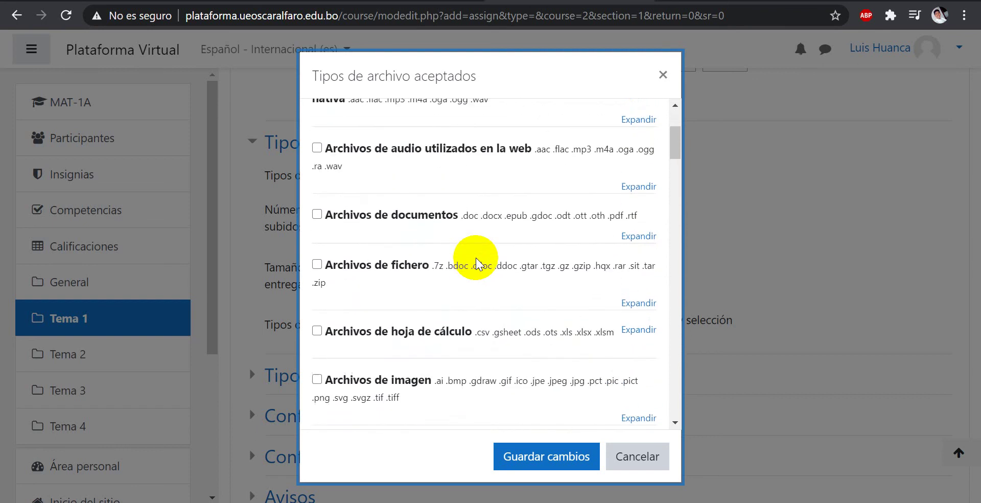
scroll(469, 270, up, 2)
click(317, 291)
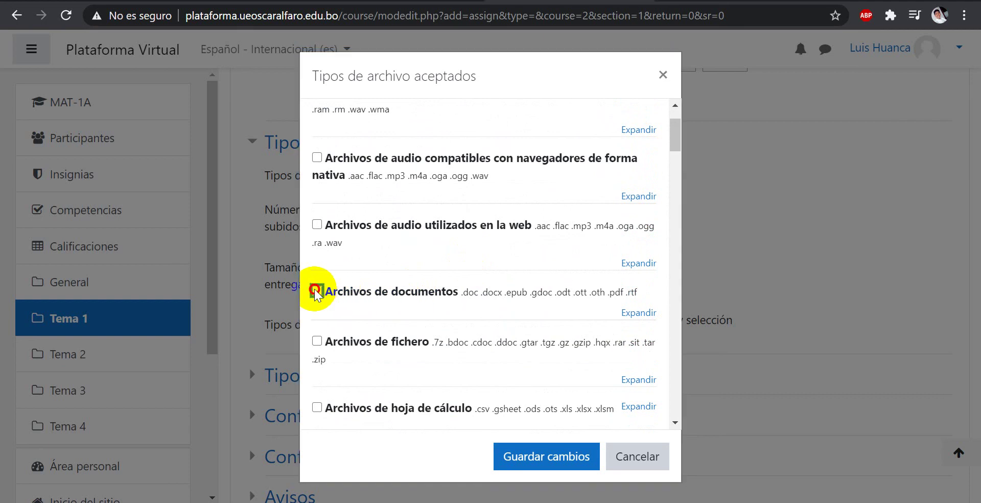
scroll(438, 345, down, 2)
scroll(501, 336, down, 3)
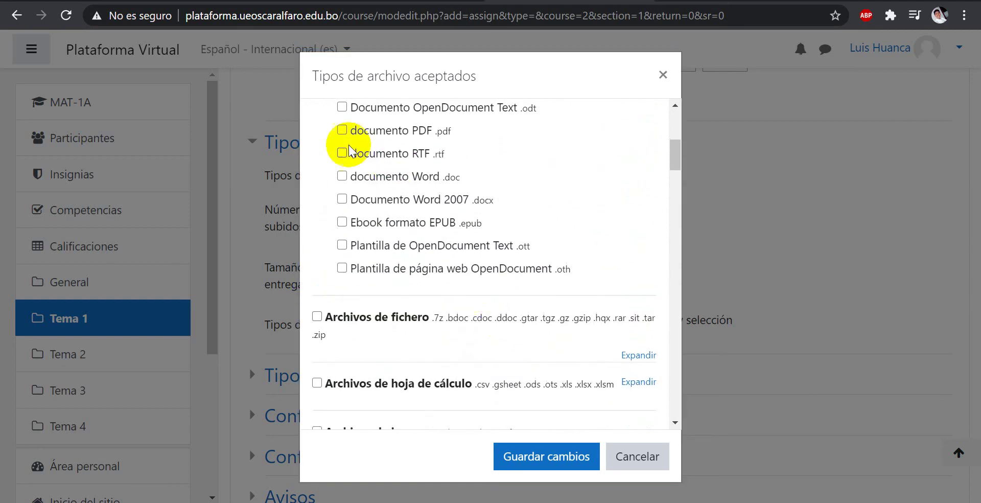
Step: Tick documento PDF, documento Word and Documento Word 2007, and save the selection
click(342, 133)
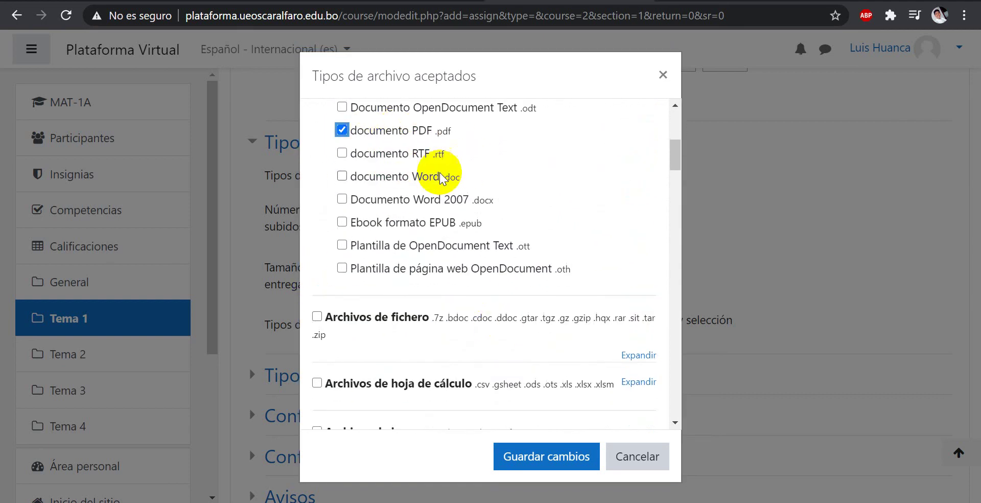
click(341, 176)
click(342, 200)
scroll(409, 220, up, 2)
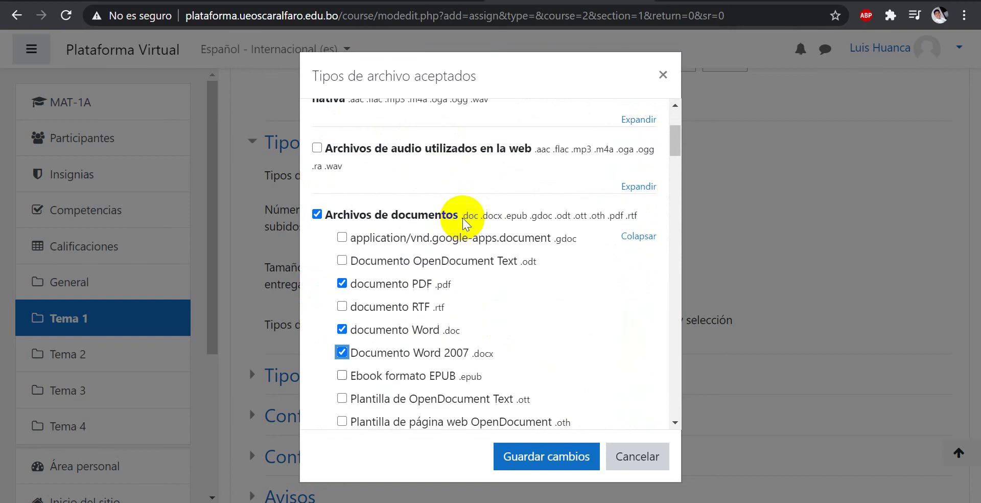
scroll(454, 280, down, 1)
scroll(515, 281, up, 3)
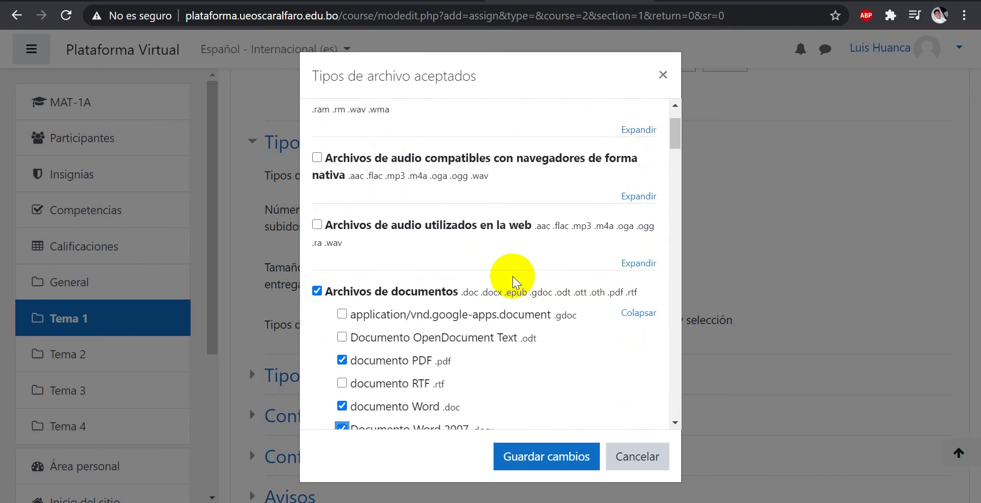
scroll(513, 281, down, 8)
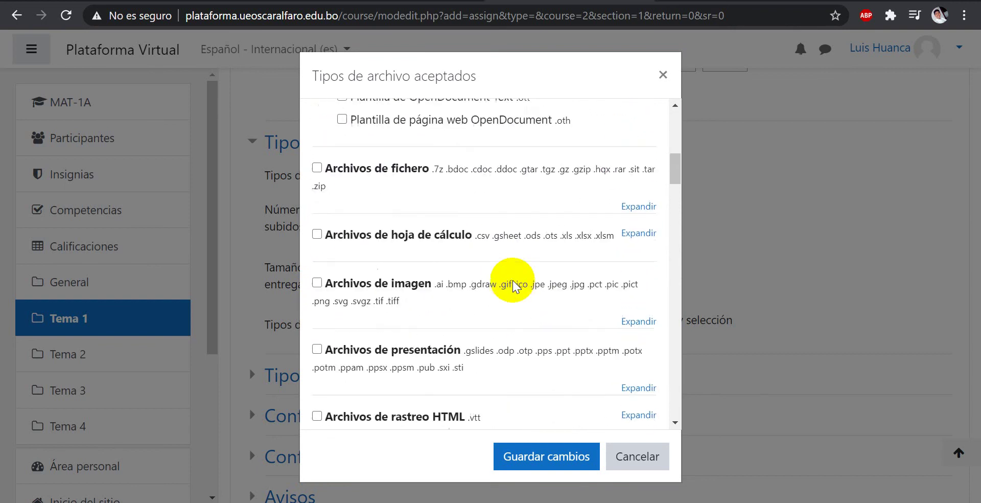
scroll(513, 284, down, 1)
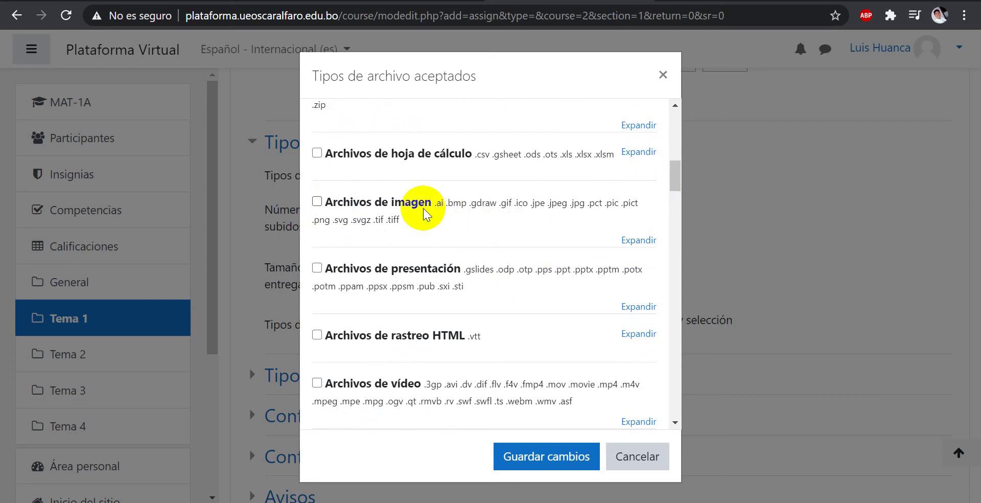
drag(676, 174, 679, 121)
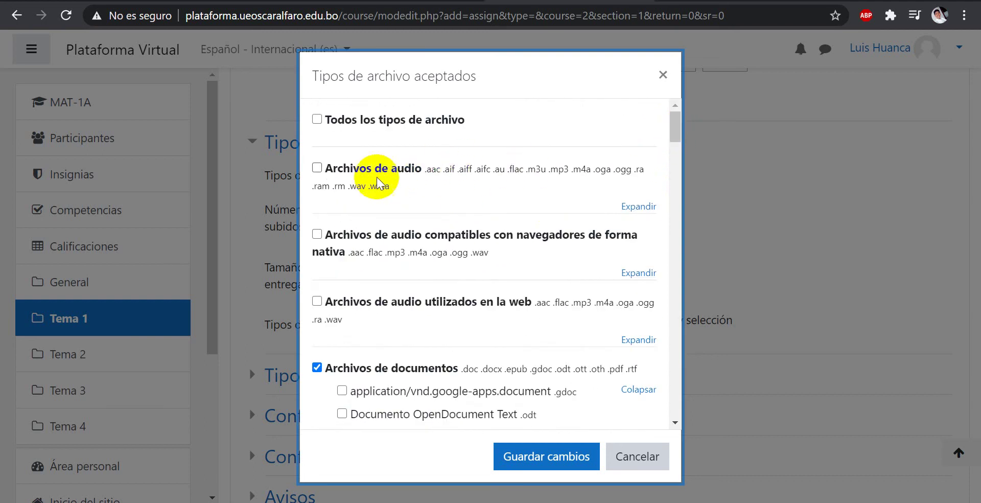
drag(675, 123, 676, 200)
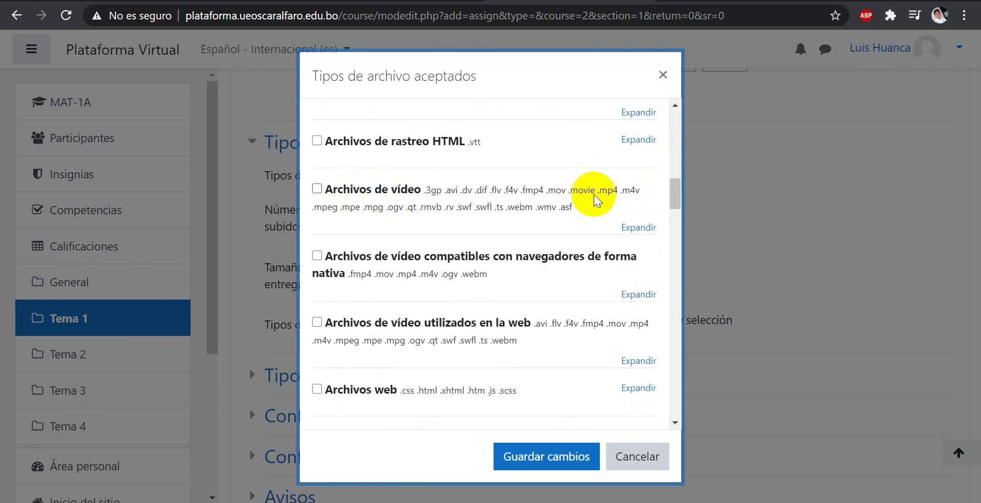
drag(675, 194, 674, 148)
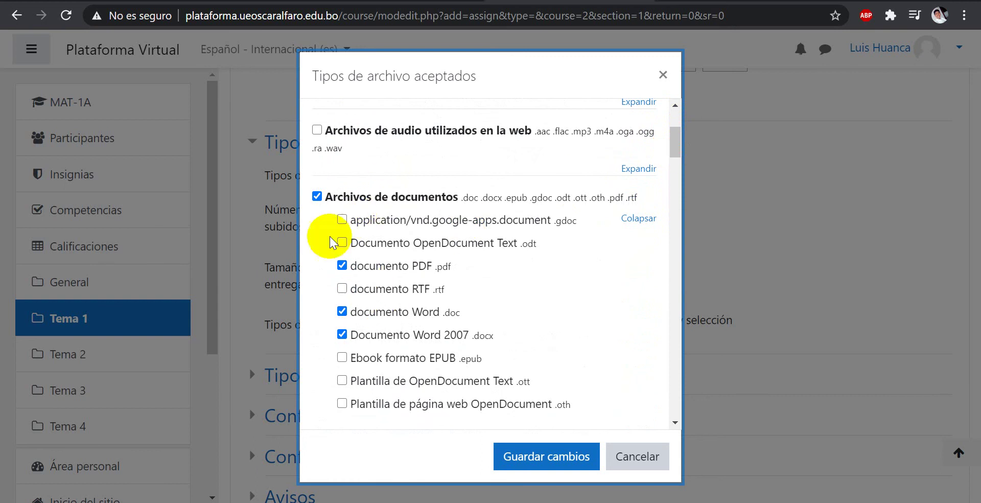
click(563, 456)
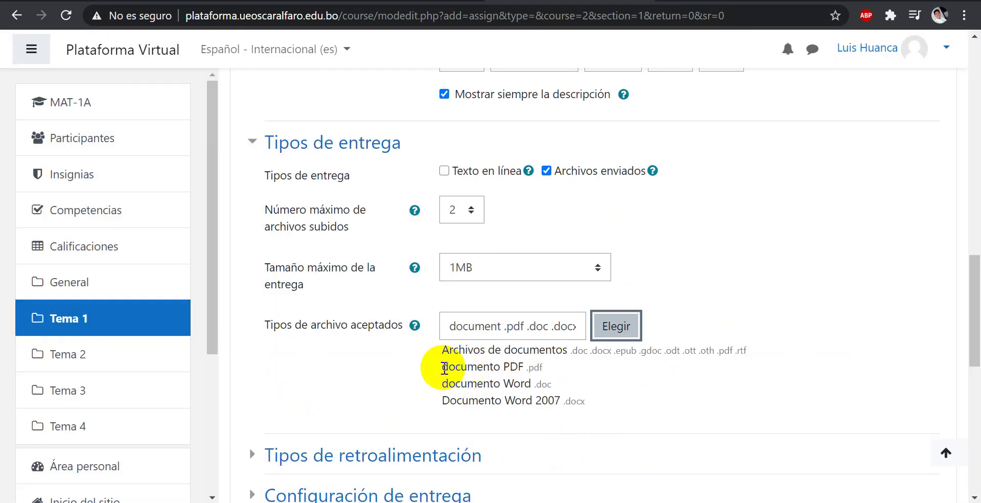
Step: Scroll past the PDF/.doc/.docx file types list and expand the 'Calificación' section
drag(443, 367, 560, 399)
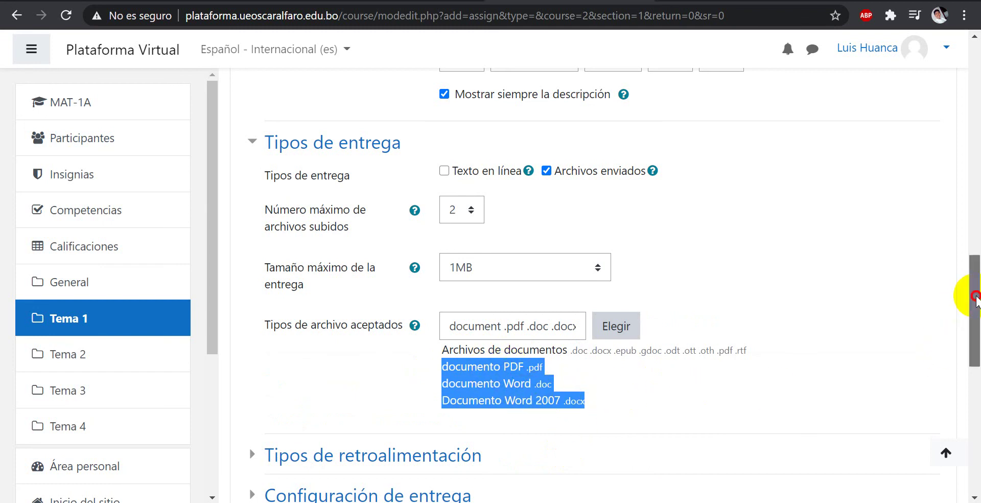
drag(975, 299, 976, 358)
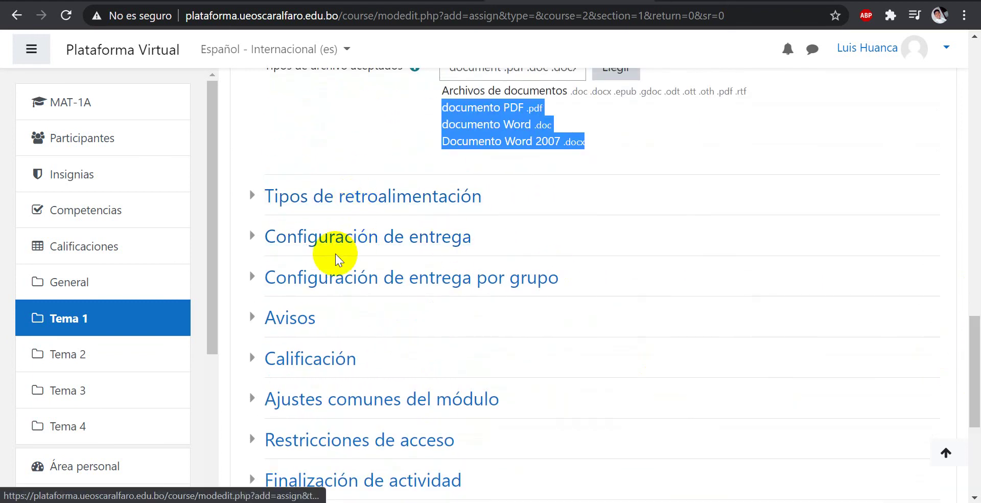
drag(972, 357, 976, 388)
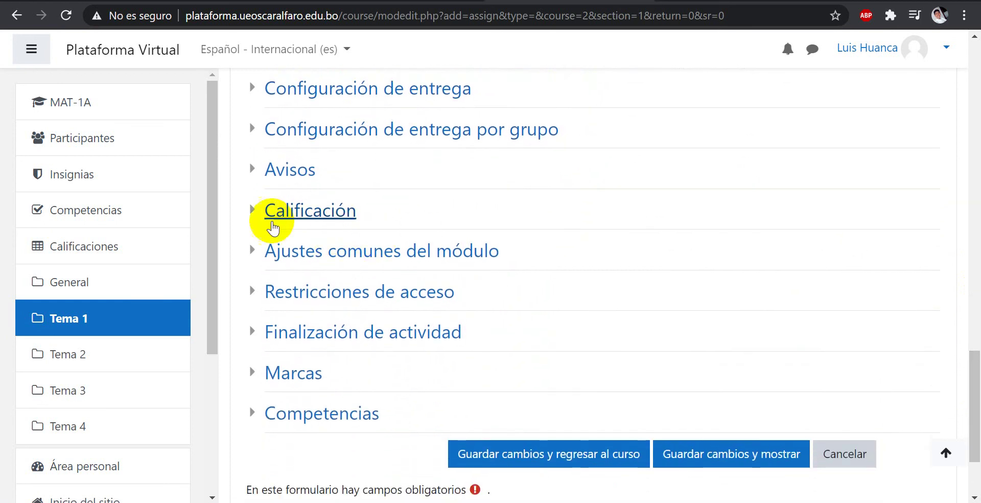
click(246, 207)
scroll(690, 346, down, 2)
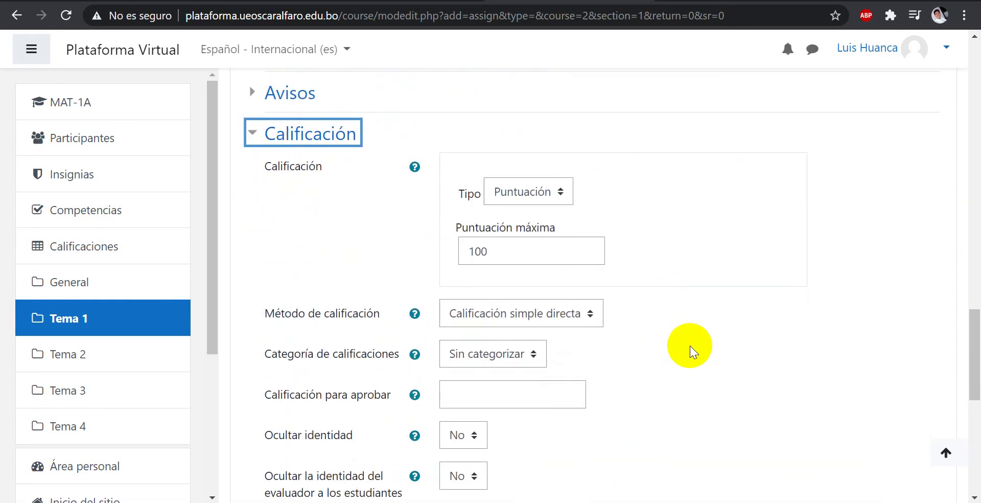
scroll(690, 345, down, 1)
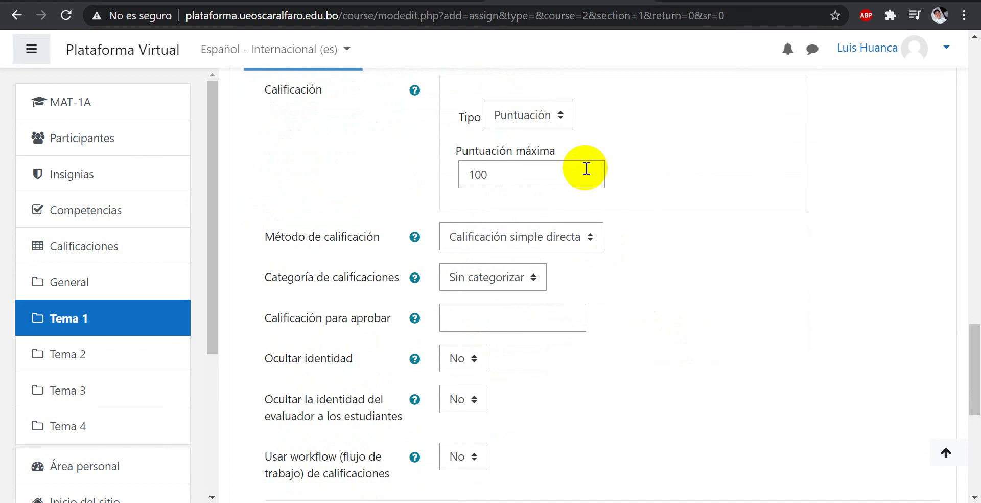
click(526, 172)
drag(526, 172, 437, 177)
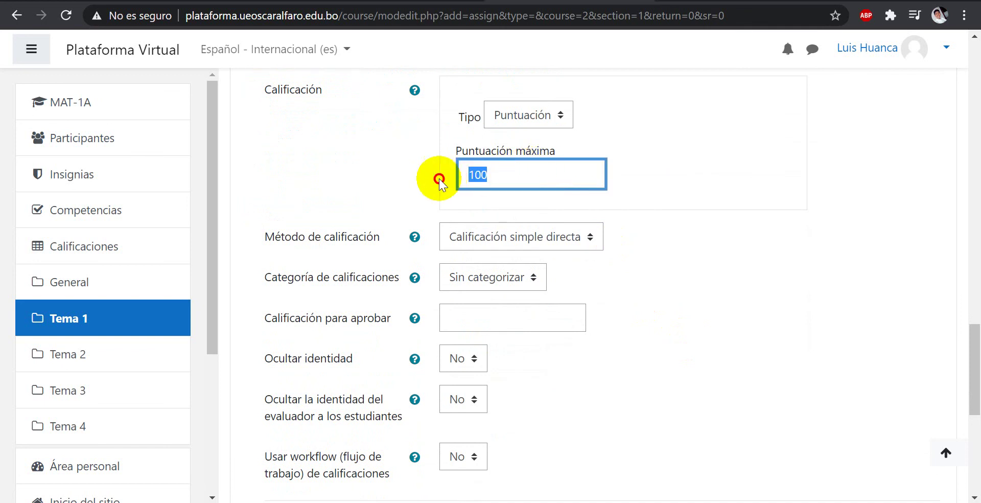
click(500, 179)
scroll(970, 338, up, 3)
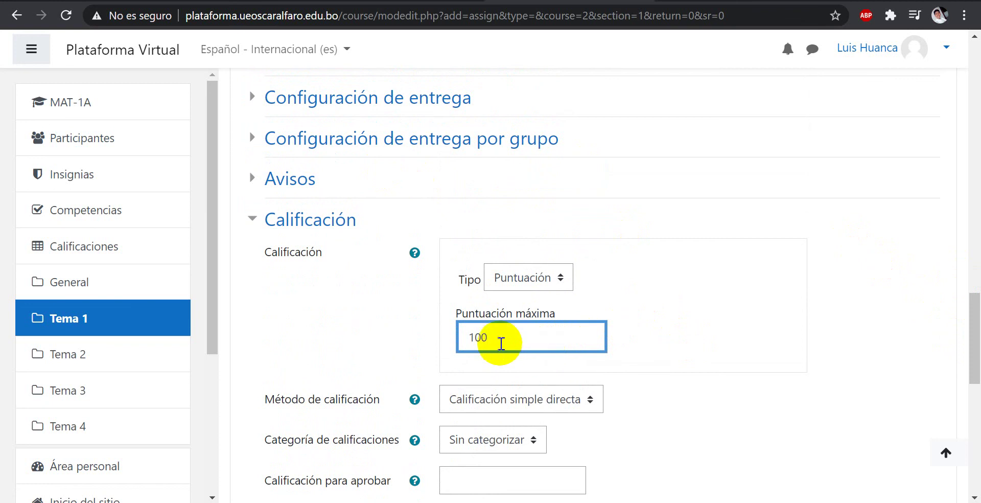
drag(501, 339, 431, 339)
click(503, 338)
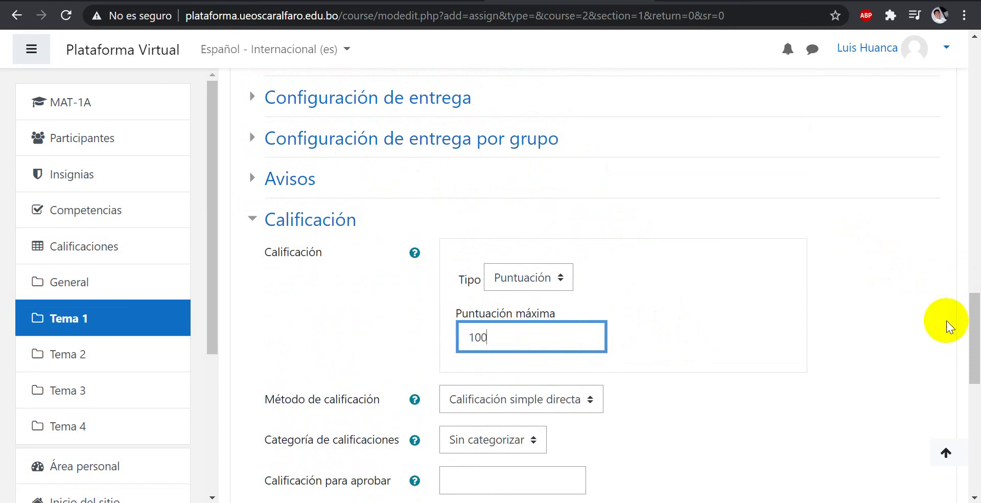
drag(975, 313, 977, 342)
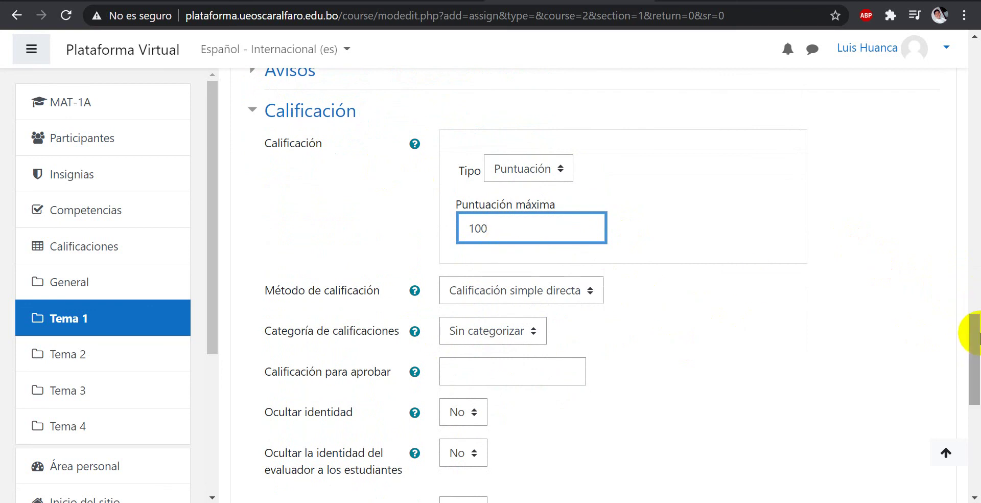
drag(976, 337, 978, 364)
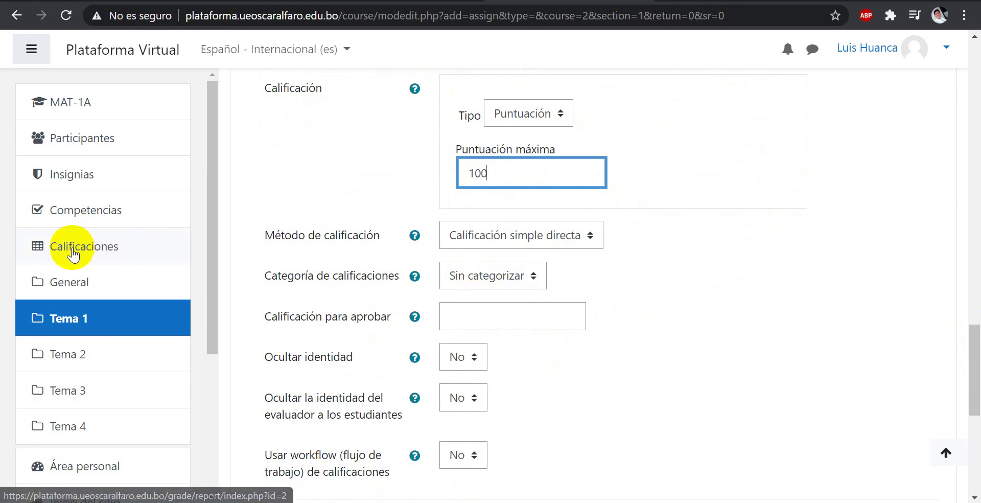
drag(975, 343, 966, 323)
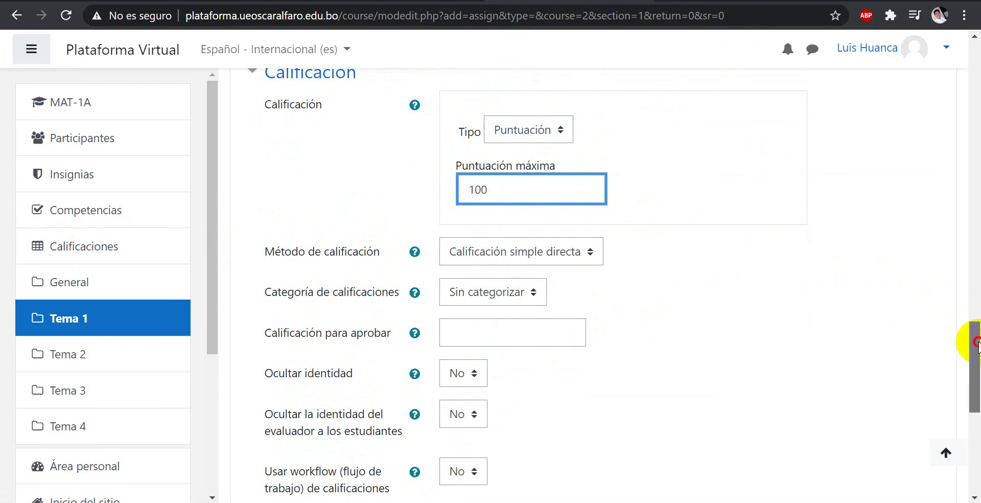
drag(971, 335, 970, 375)
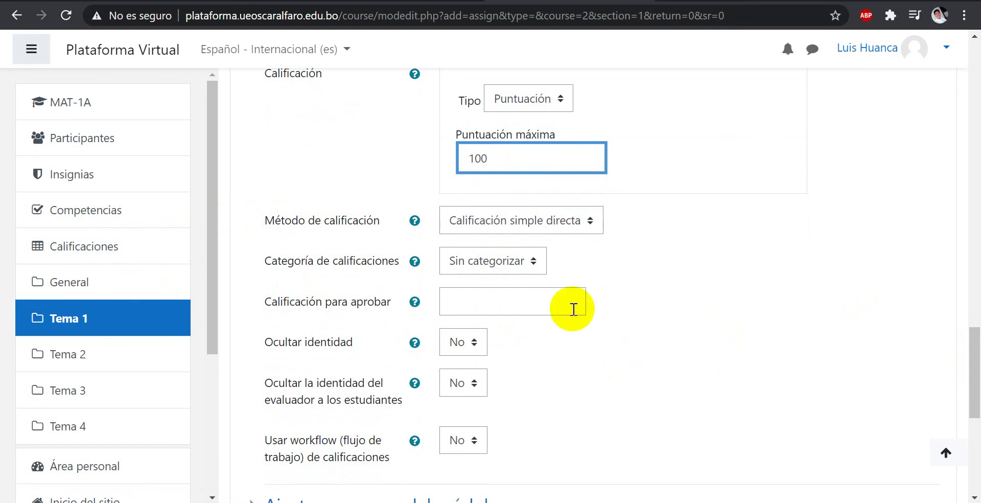
scroll(571, 336, down, 1)
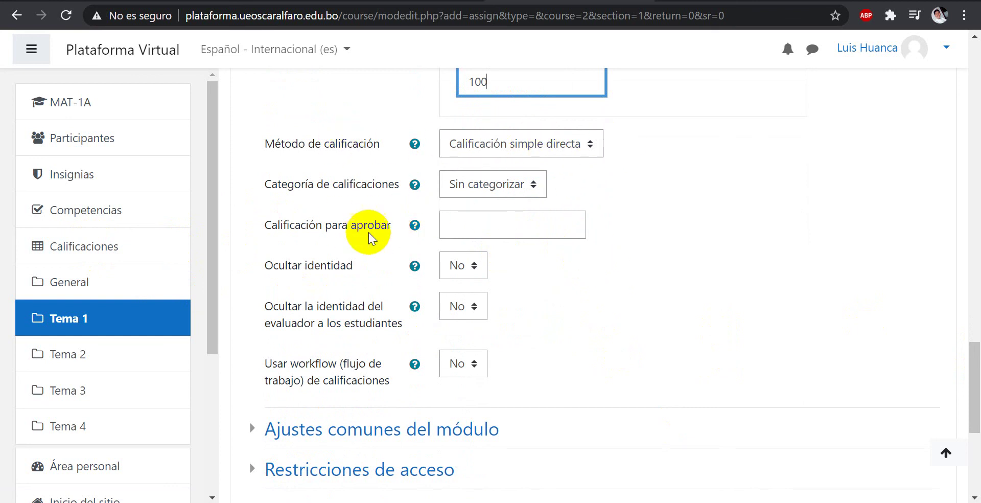
scroll(603, 332, down, 5)
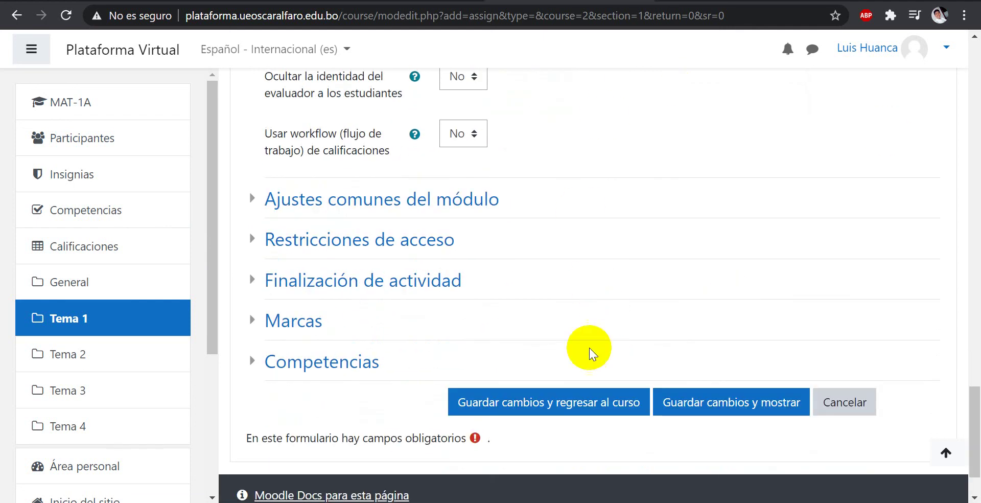
click(550, 409)
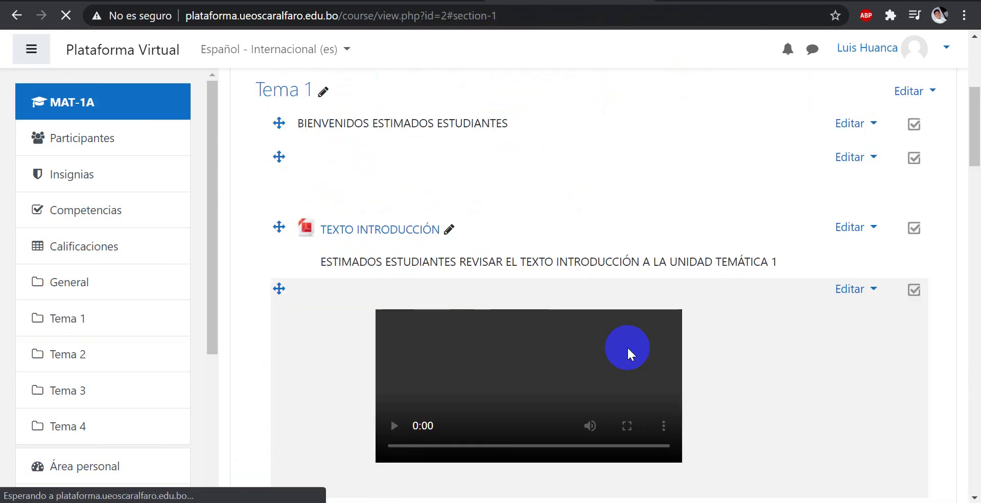
Step: Back on the course page, turn off editing with 'Desactivar edición'
scroll(627, 347, down, 6)
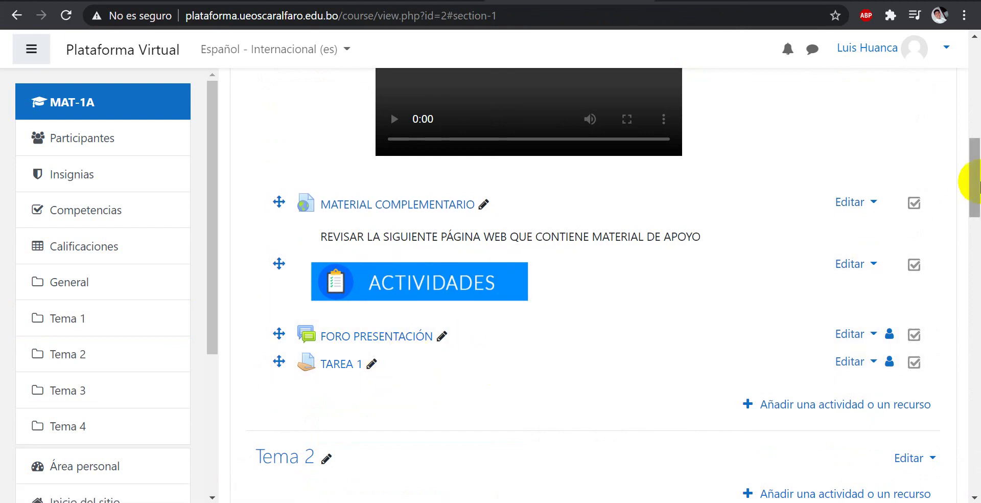
drag(978, 188, 969, 18)
click(891, 165)
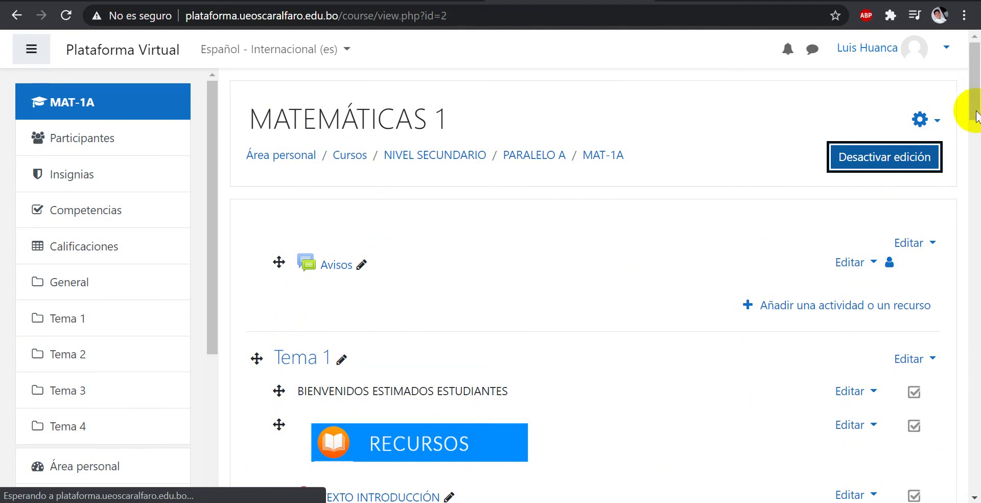
drag(973, 41, 977, 219)
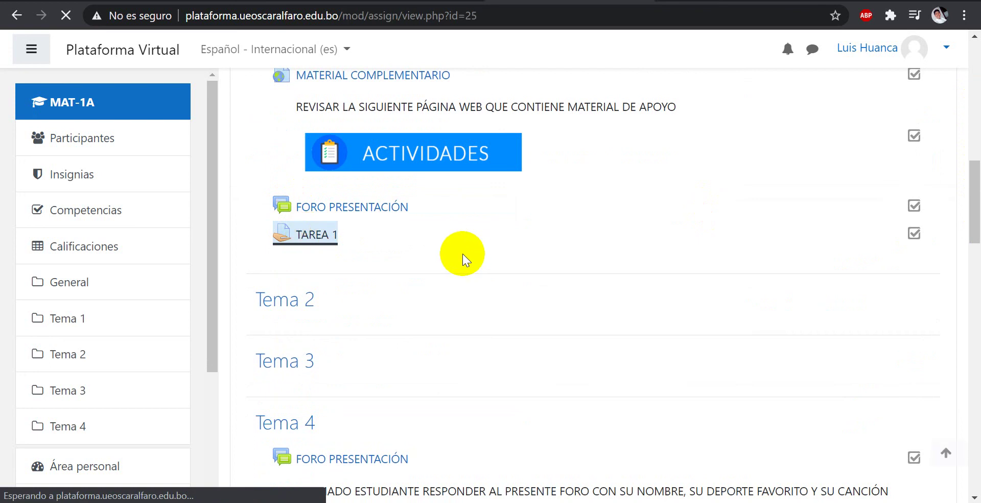
Step: Highlight the two-page limit, file format and deadline lines in the TAREA 1 description
drag(966, 65, 977, 139)
scroll(977, 199, up, 1)
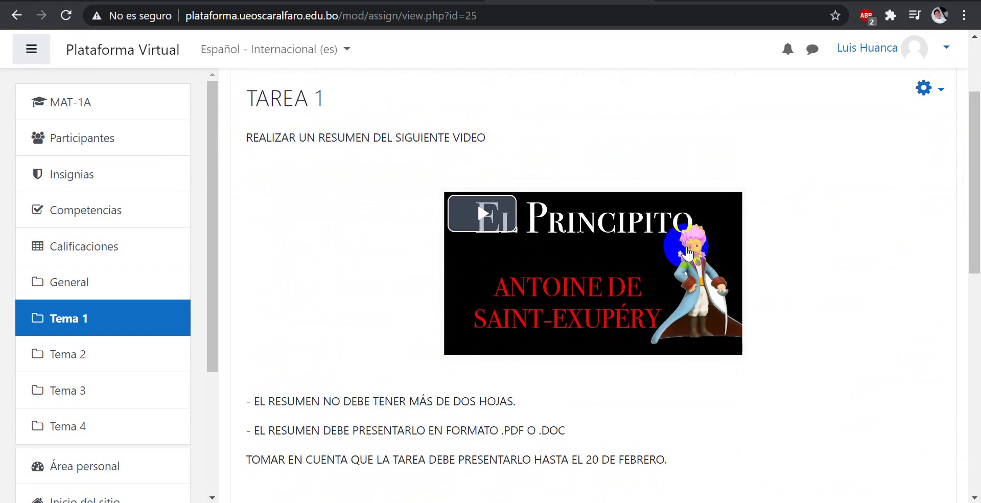
drag(973, 204, 973, 231)
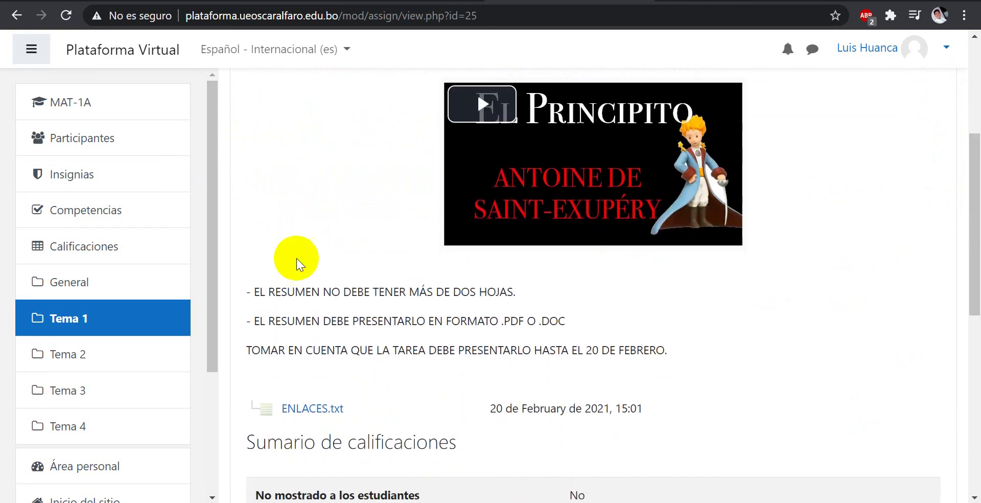
drag(254, 290, 529, 292)
drag(257, 323, 576, 321)
click(575, 320)
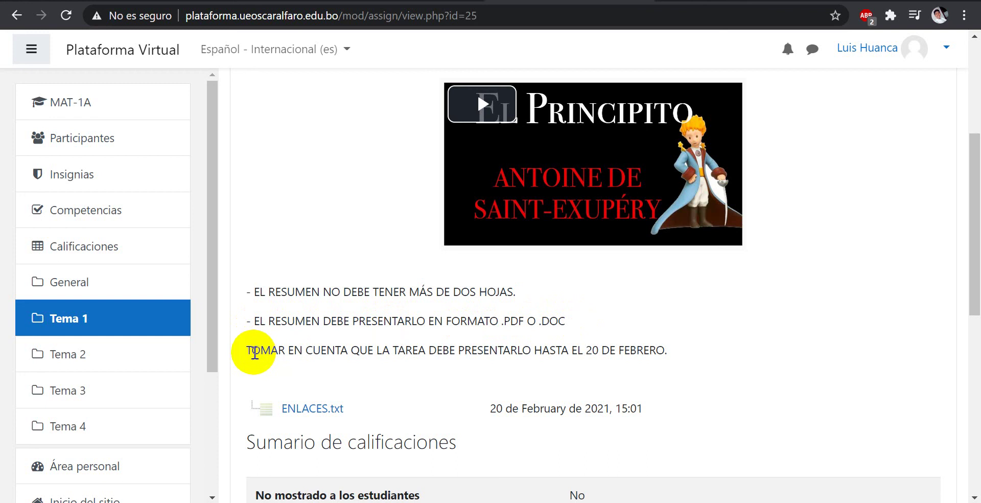
drag(247, 351, 692, 349)
click(708, 350)
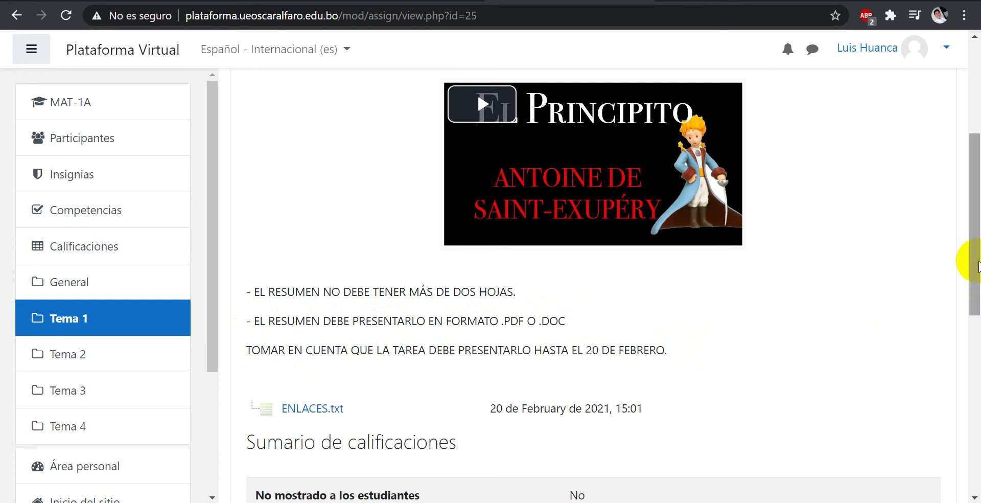
Step: Scroll through the 'Sumario de calificaciones' table with the 20 February 2021, 23:59 due date
drag(976, 265, 976, 307)
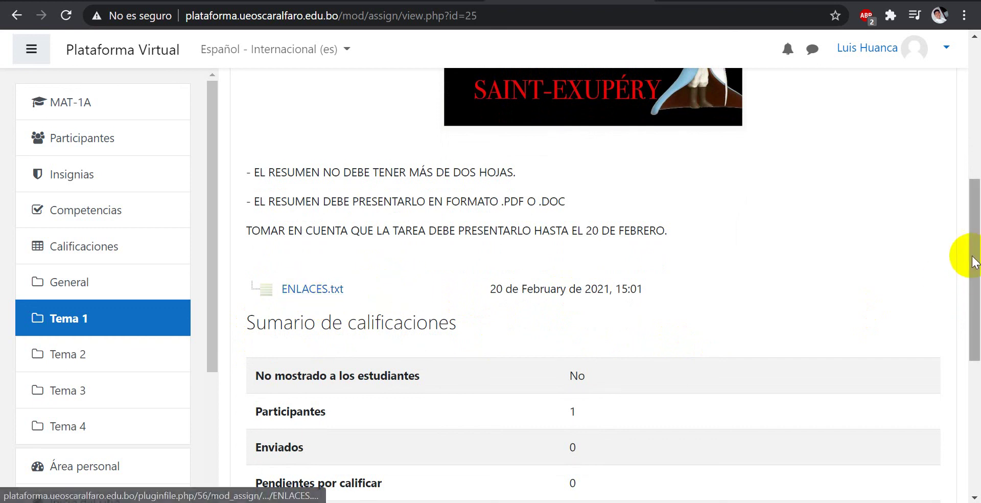
drag(974, 258, 973, 281)
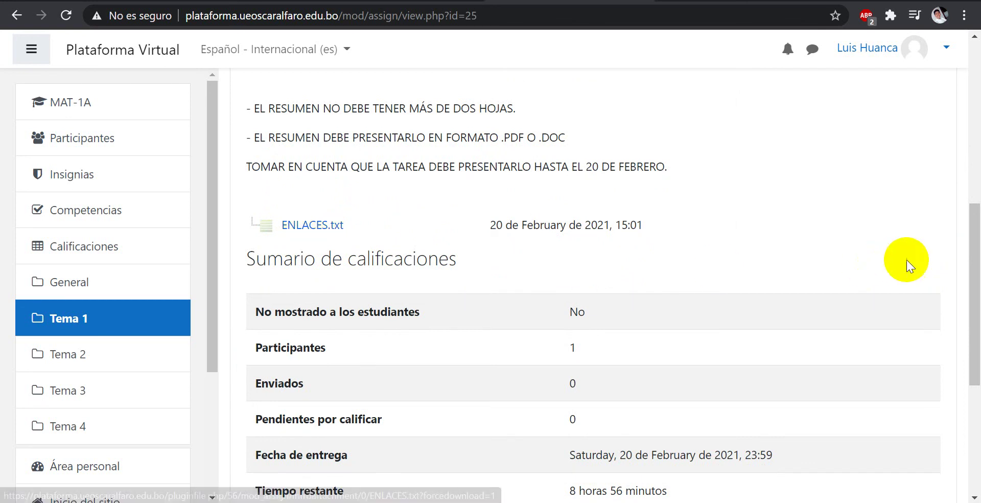
drag(975, 263, 977, 296)
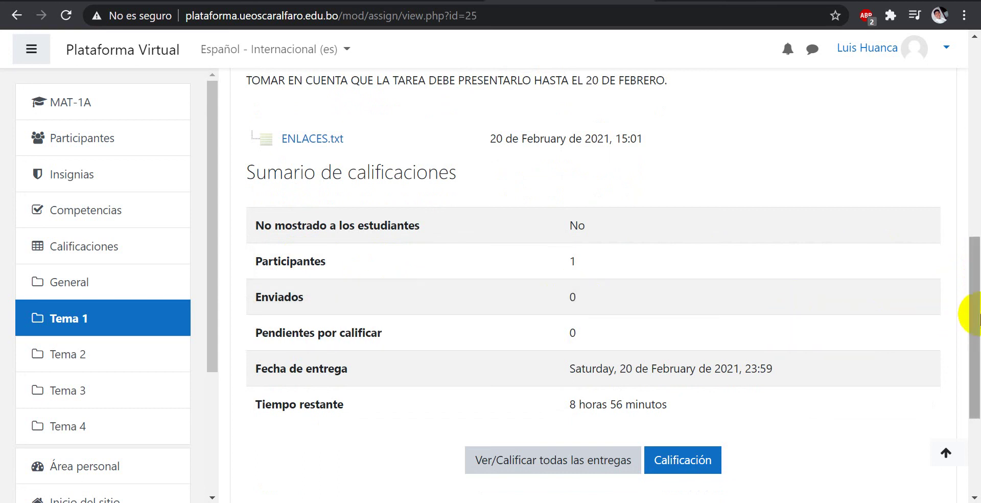
mouse_move(979, 317)
mouse_down()
mouse_move(978, 364)
mouse_move(977, 332)
mouse_up()
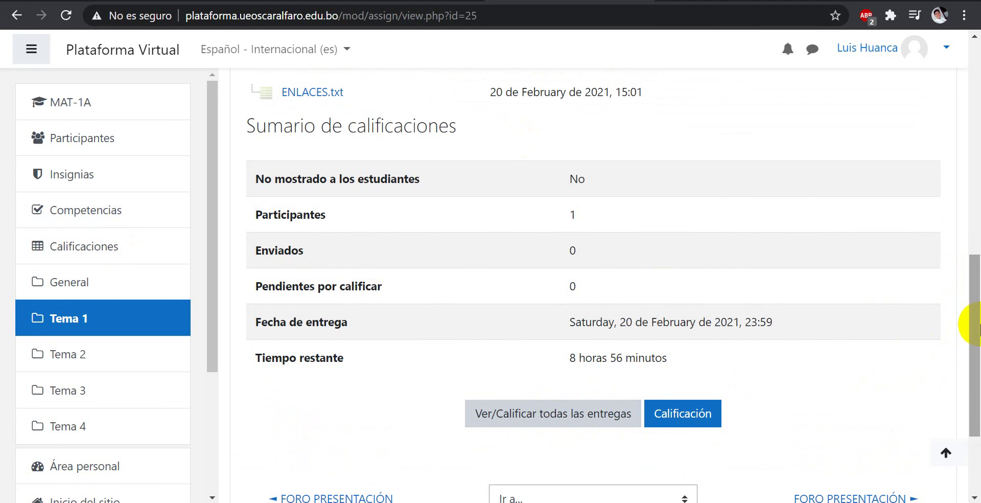
drag(980, 327, 979, 337)
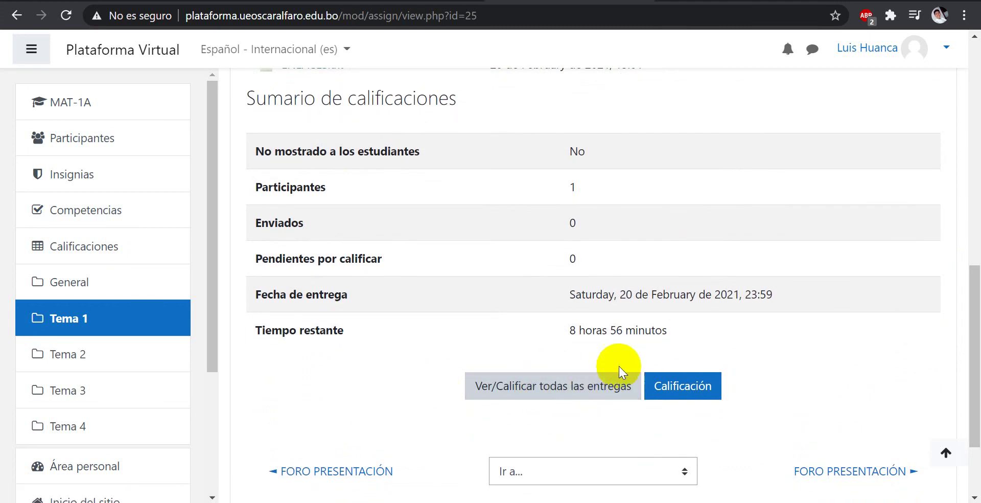
scroll(970, 330, up, 1)
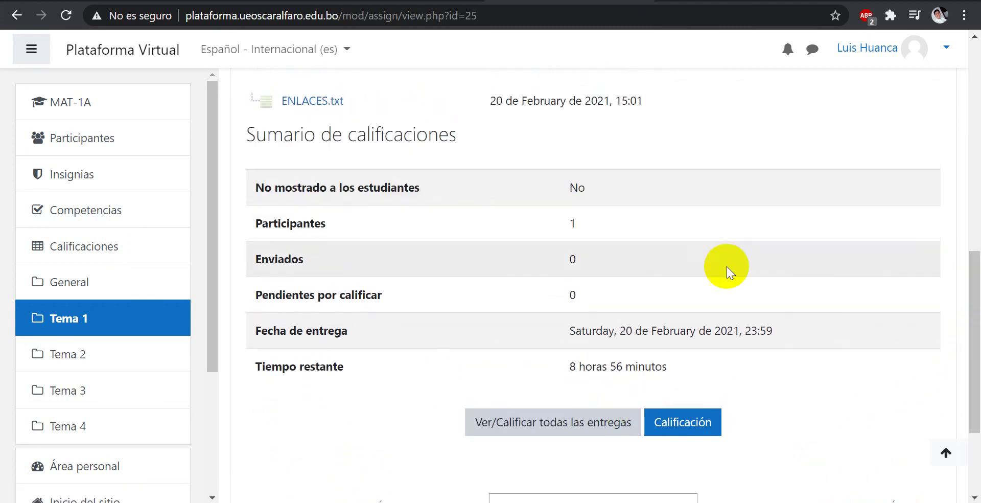
drag(976, 343, 966, 110)
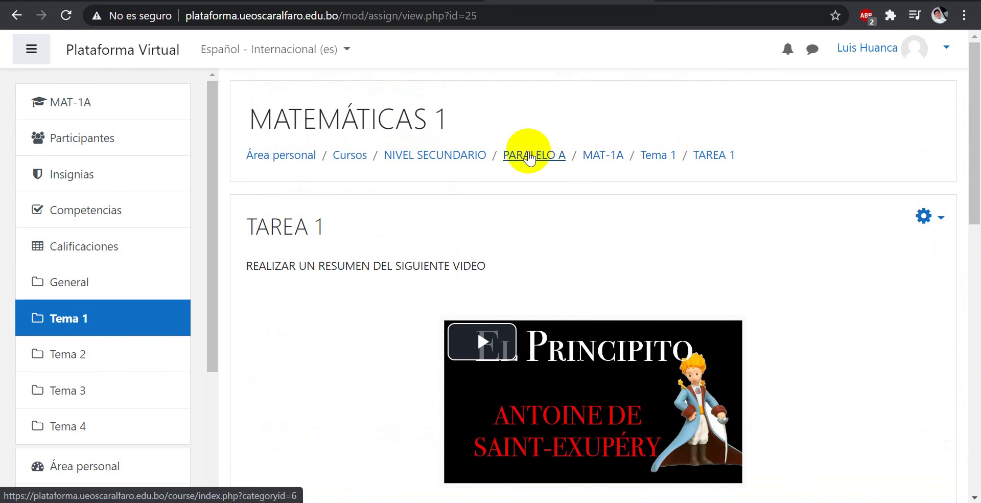
Step: Return to Tema 1 via the breadcrumb and scroll to the TAREA 1 item
click(655, 155)
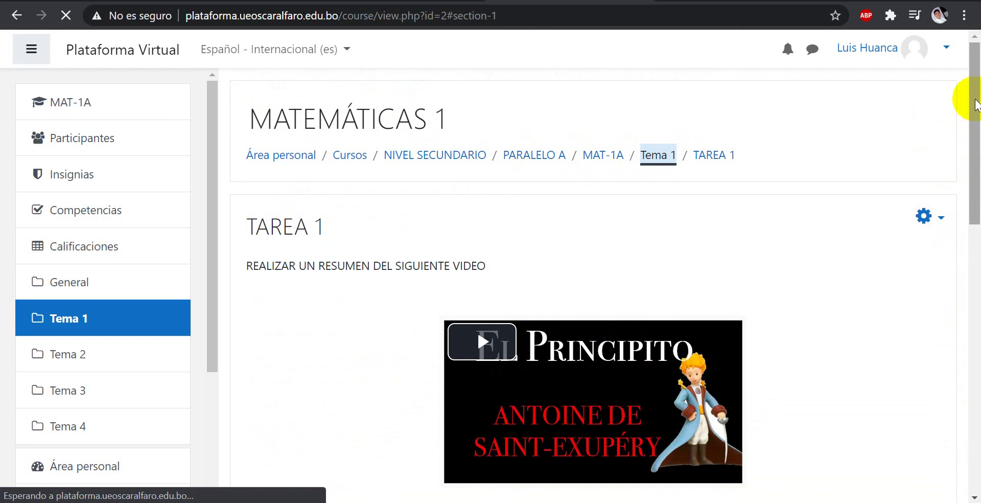
drag(976, 95, 979, 163)
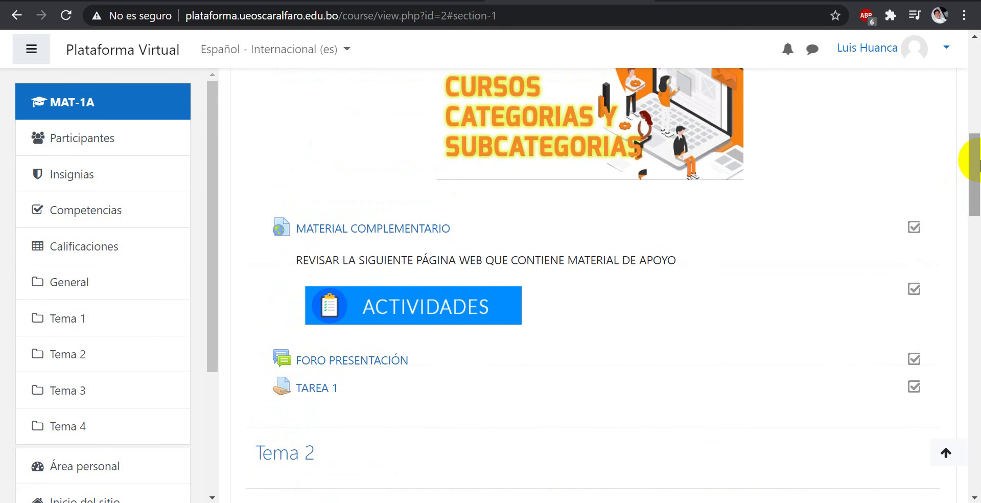